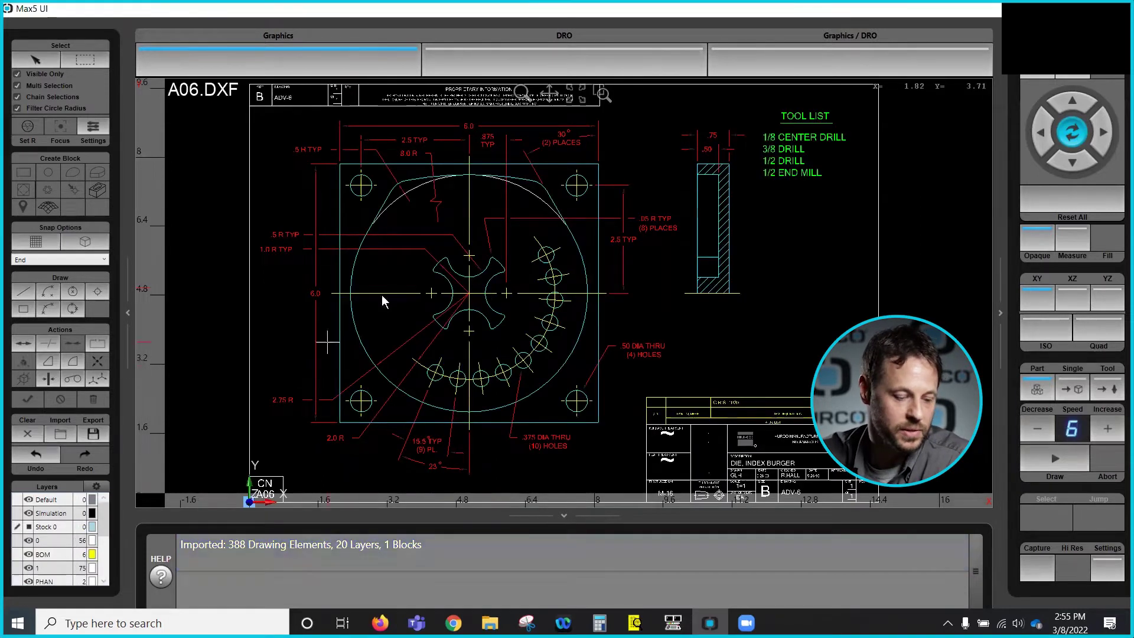
Hide all drawing layers except DWG, Default and Simulation so only the part geometry is shown.
scroll(486, 292, "down", 1)
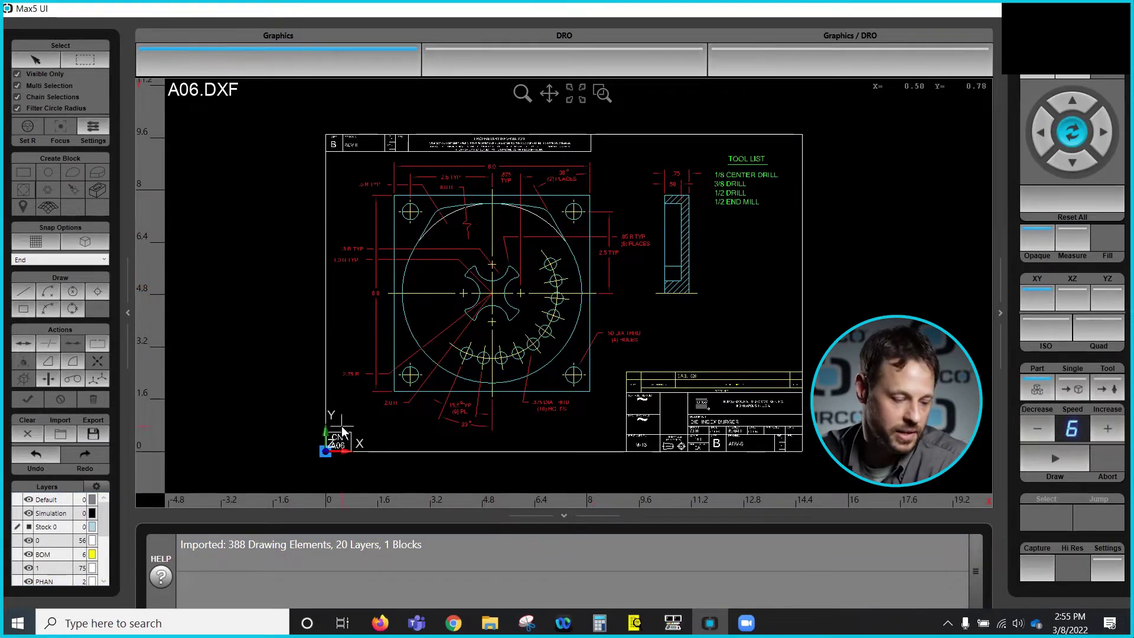
right_click(111, 494)
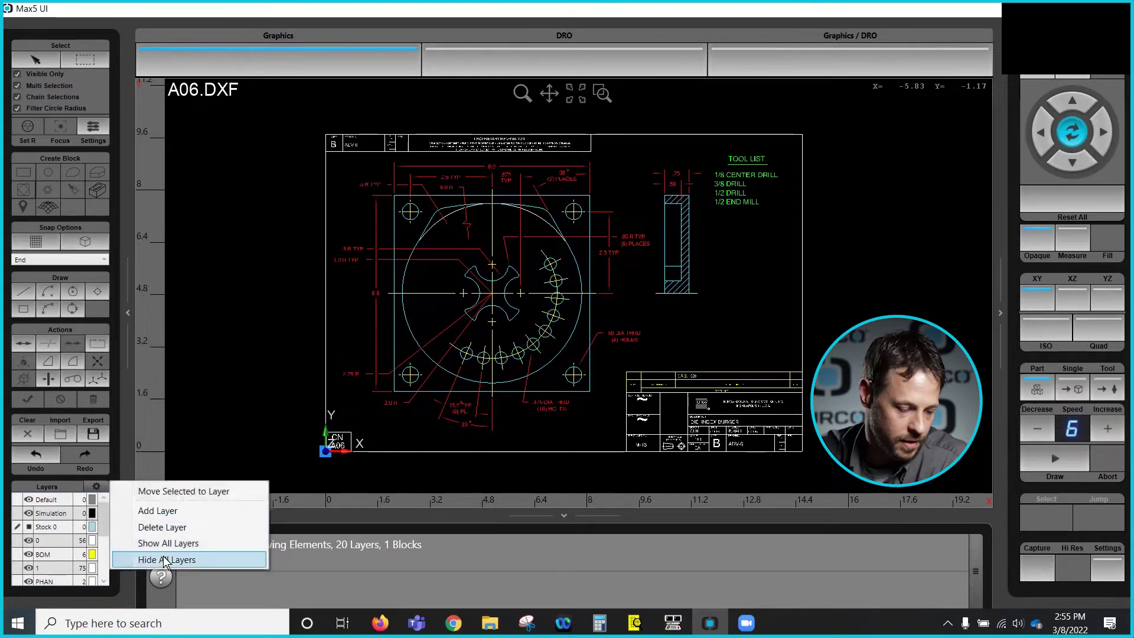
left_click(161, 557)
scroll(58, 544, "down", 1)
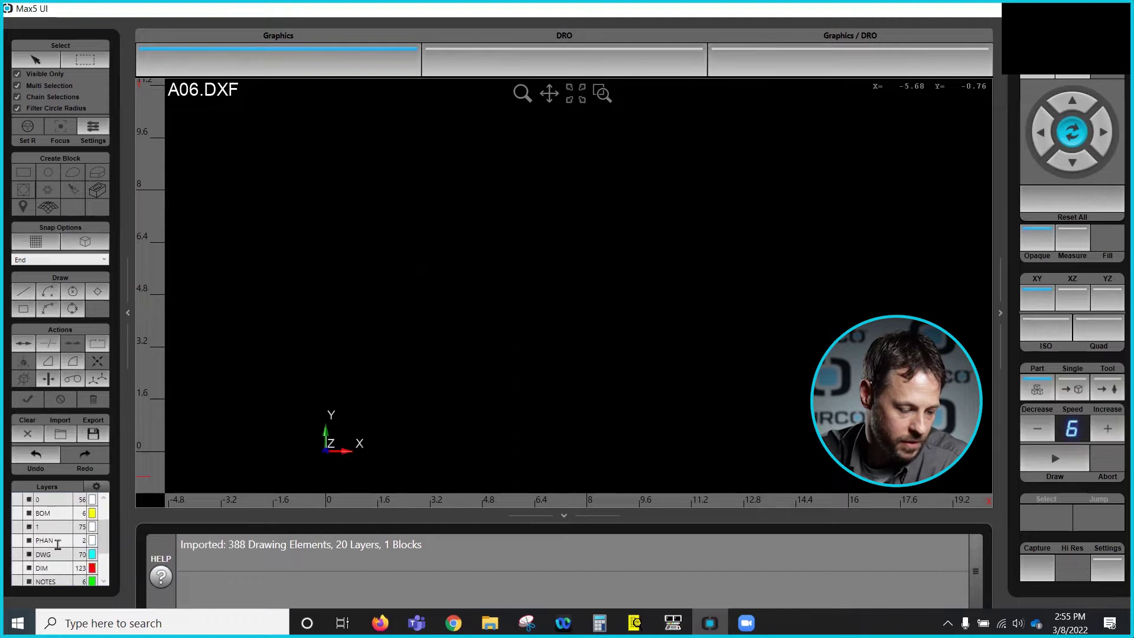
left_click(28, 555)
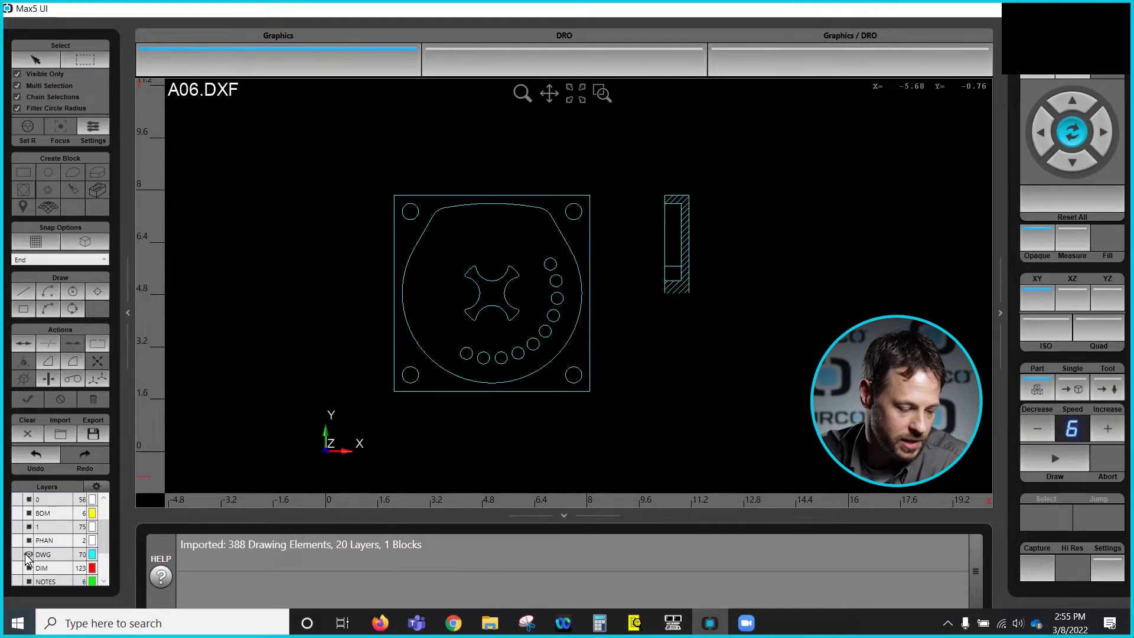
scroll(30, 532, "up", 1)
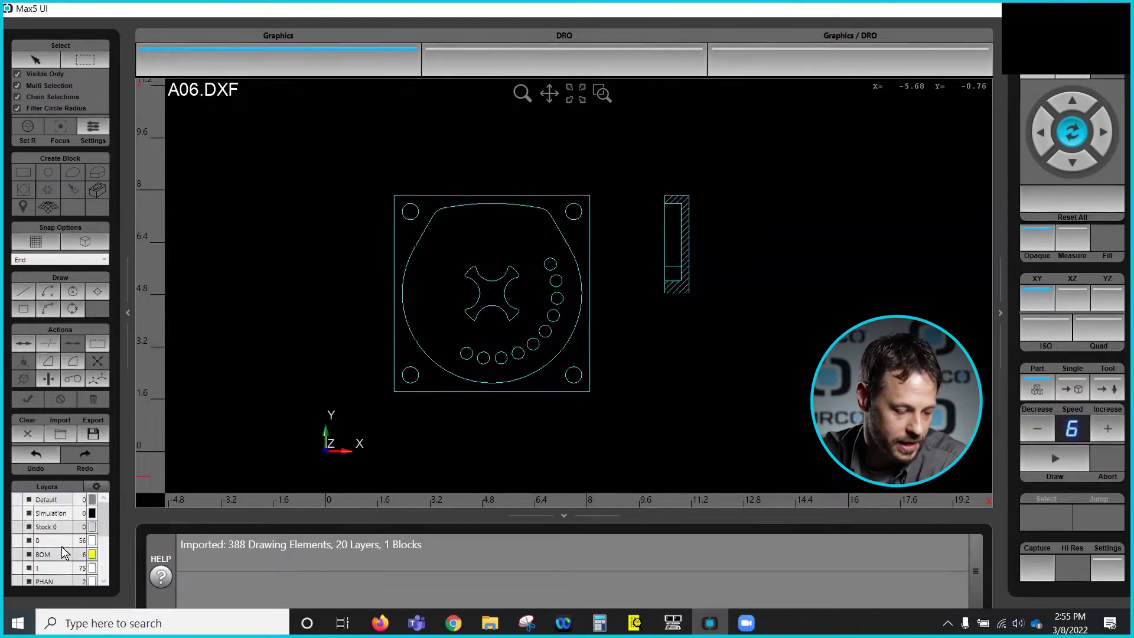
left_click(28, 499)
left_click(28, 513)
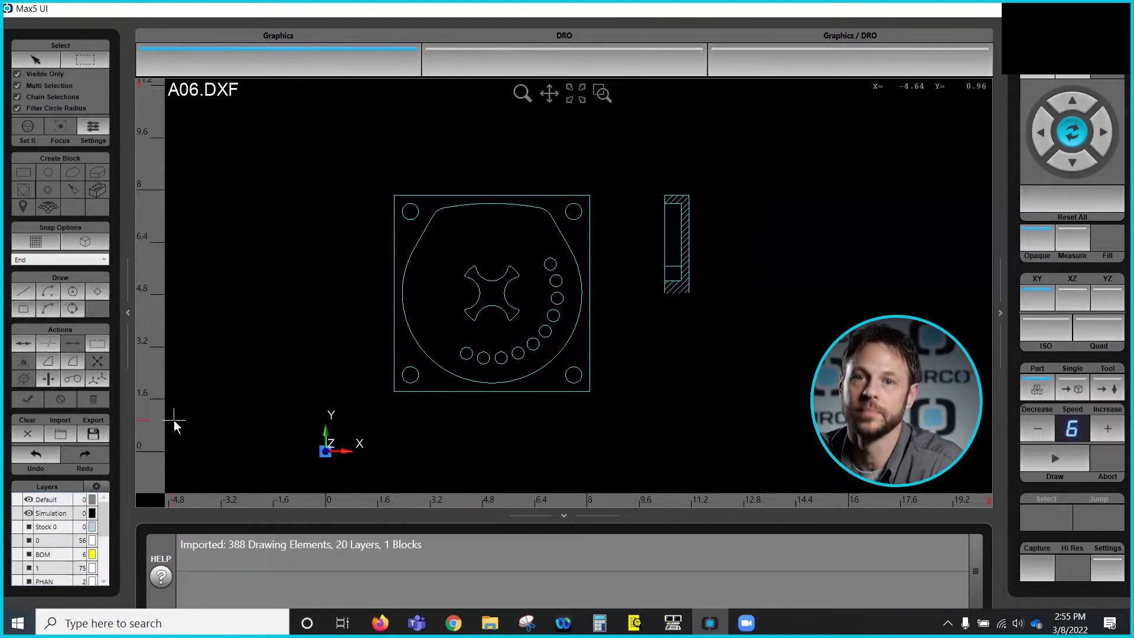
Move part zero to the lower-left corner of the square plate outline in the XY view.
left_click(1046, 326)
left_click_drag(674, 275, 605, 246)
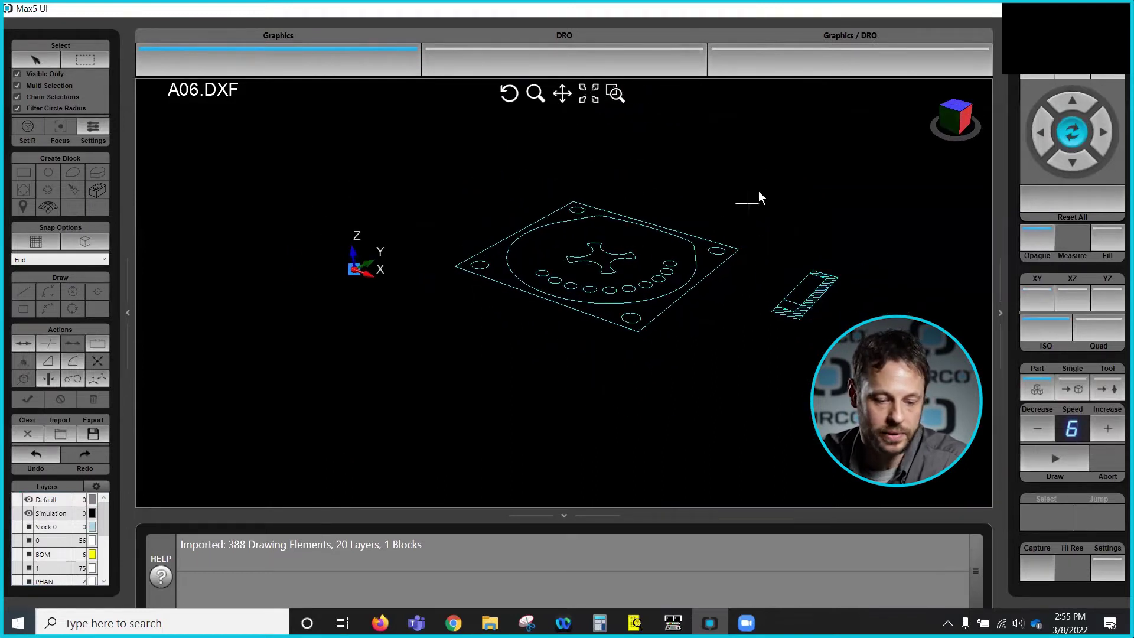
left_click(1035, 296)
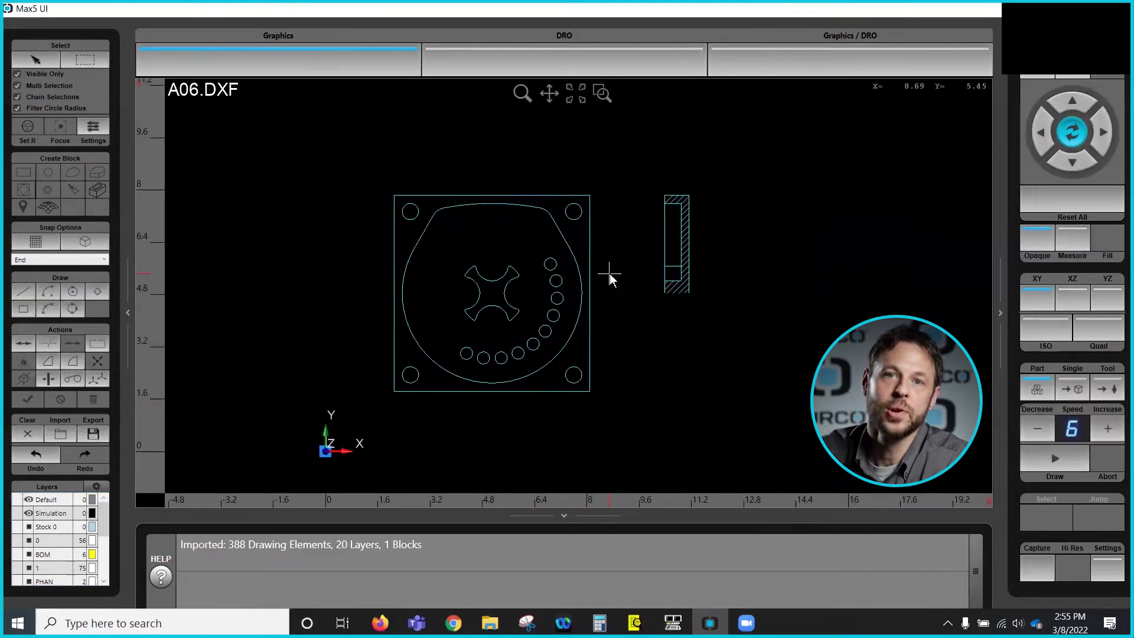
scroll(448, 211, "down", 1)
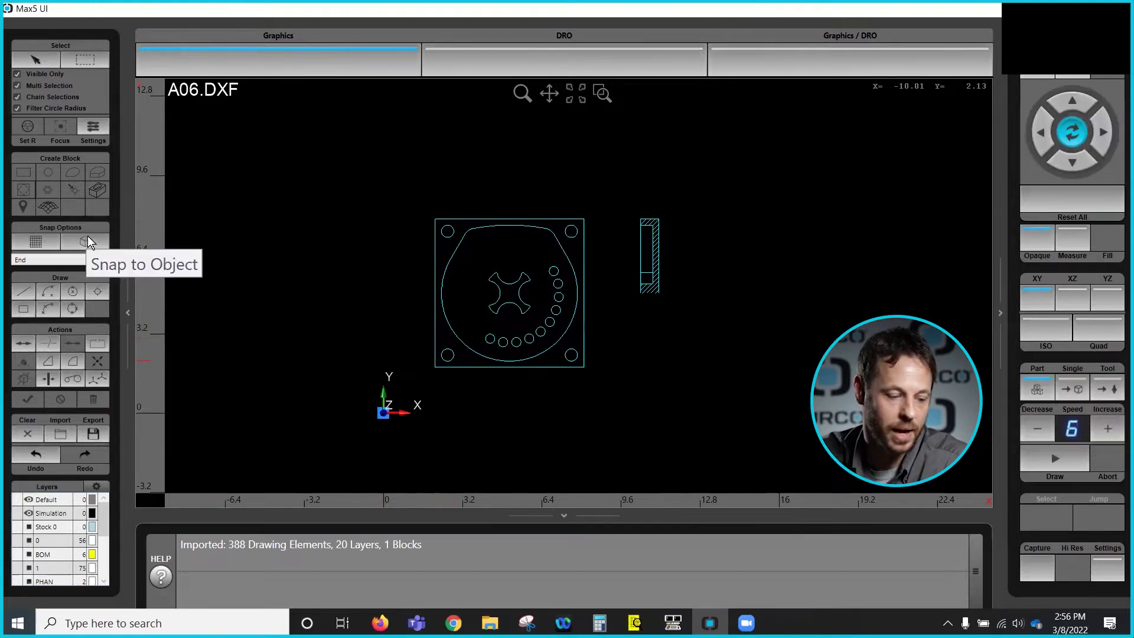
left_click(98, 374)
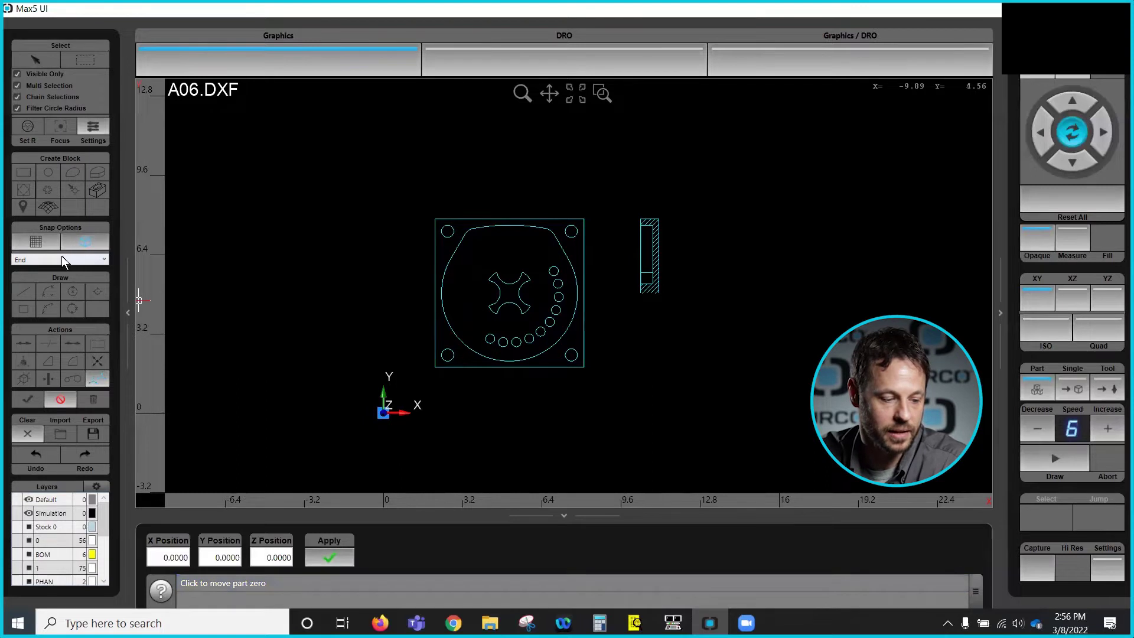
left_click(435, 366)
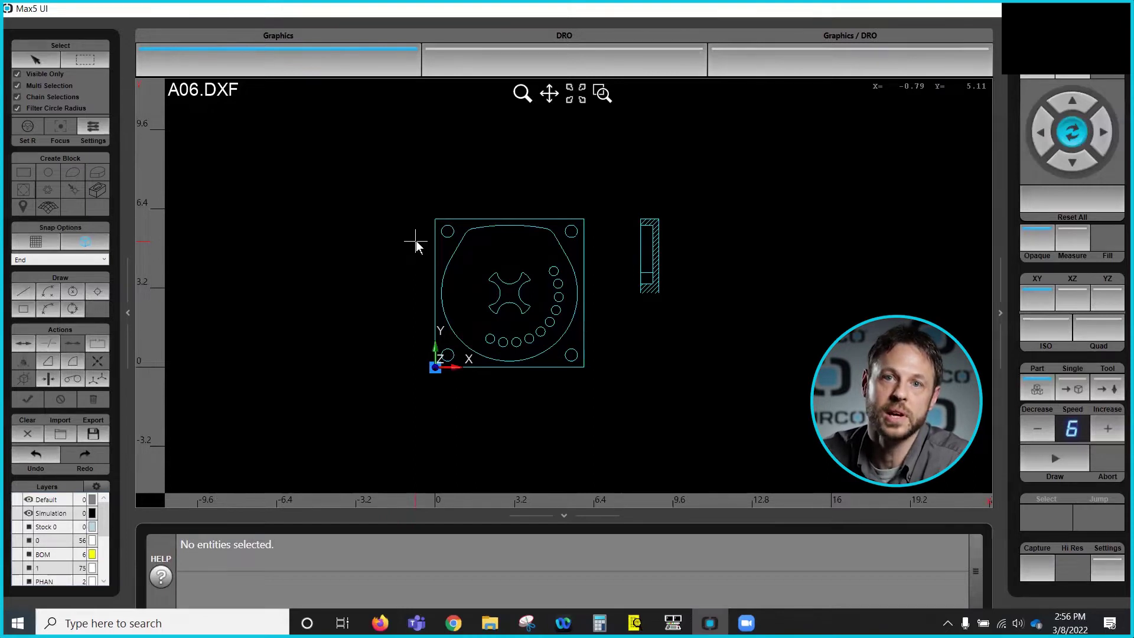
Turn off Filter Circle Radius and create a mill contour block from the chained large pocket outline, accepting the default Z start and direction.
scroll(478, 236, "up", 2)
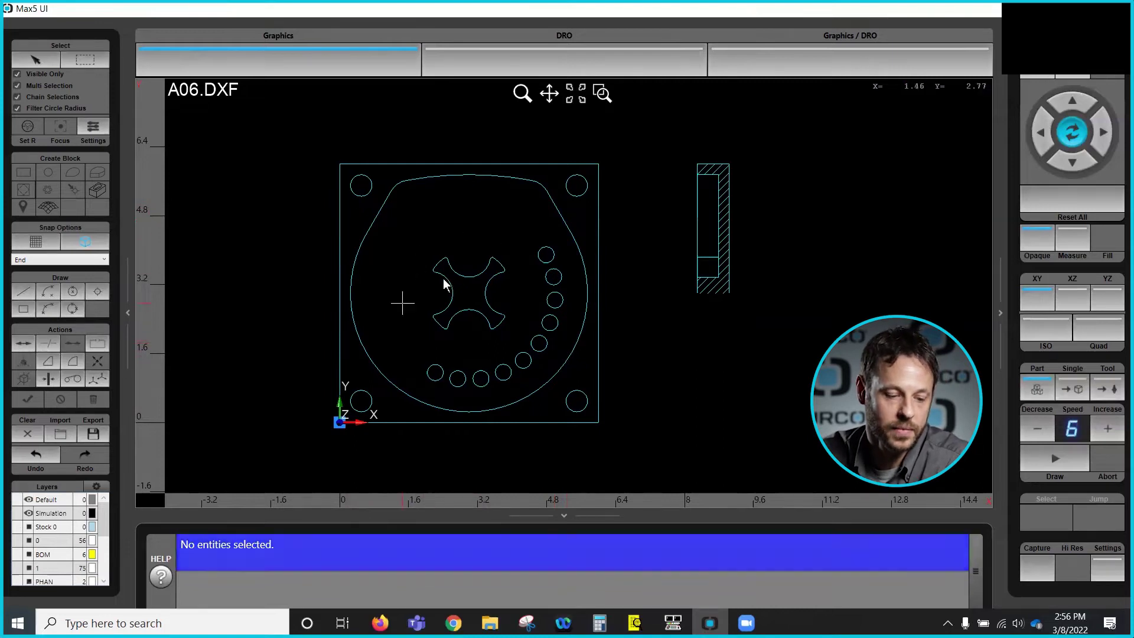
left_click(40, 58)
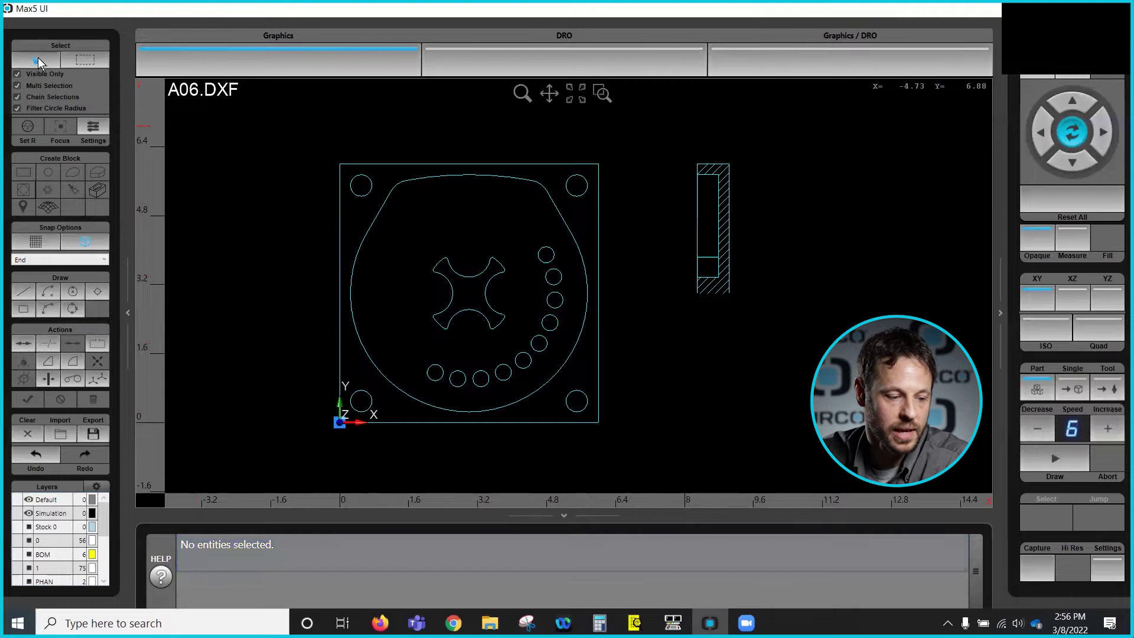
left_click(16, 97)
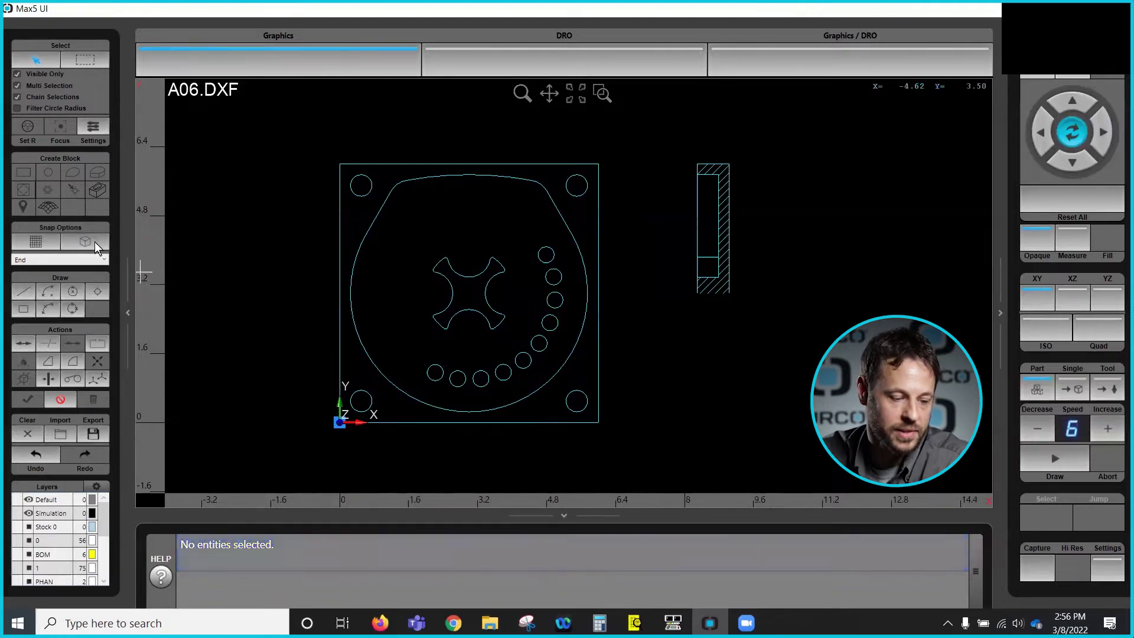
left_click(350, 290)
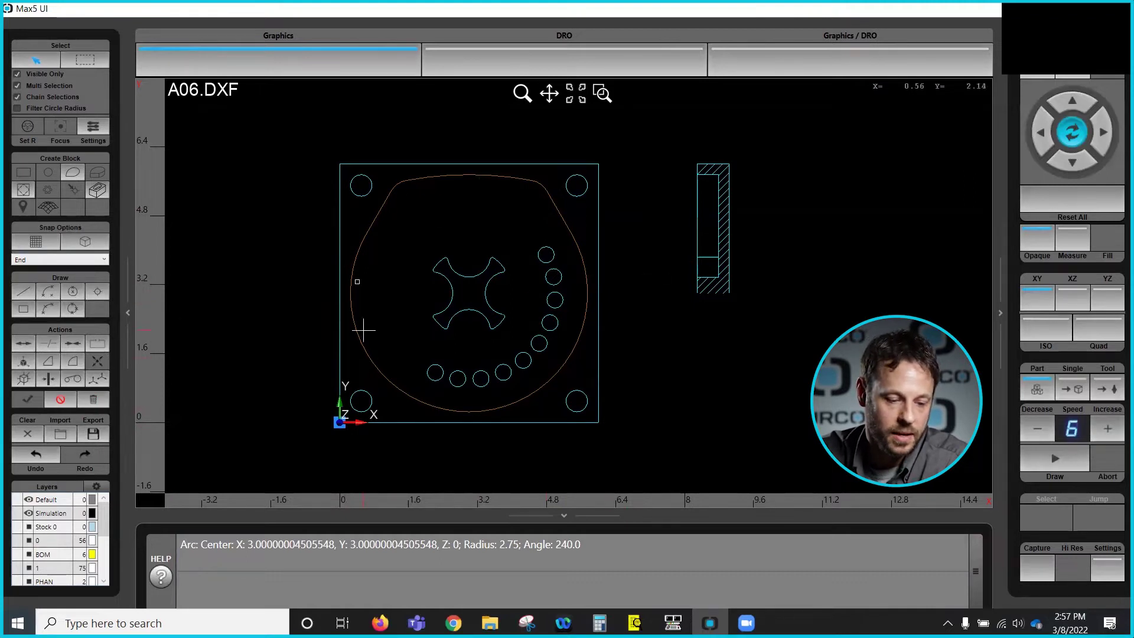
left_click(71, 171)
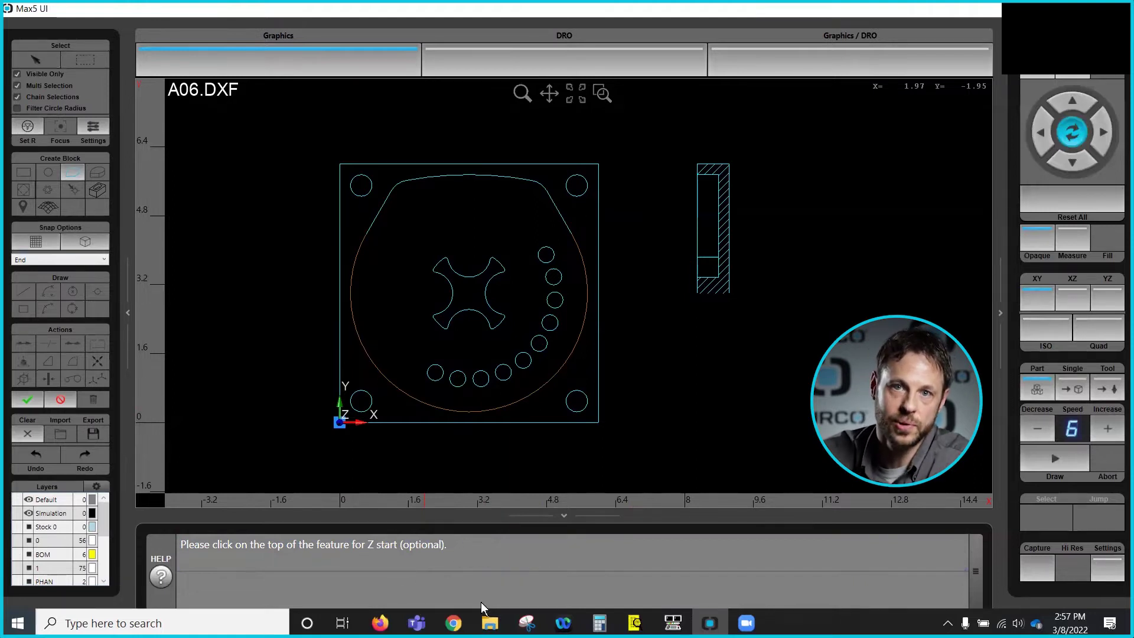
left_click(28, 401)
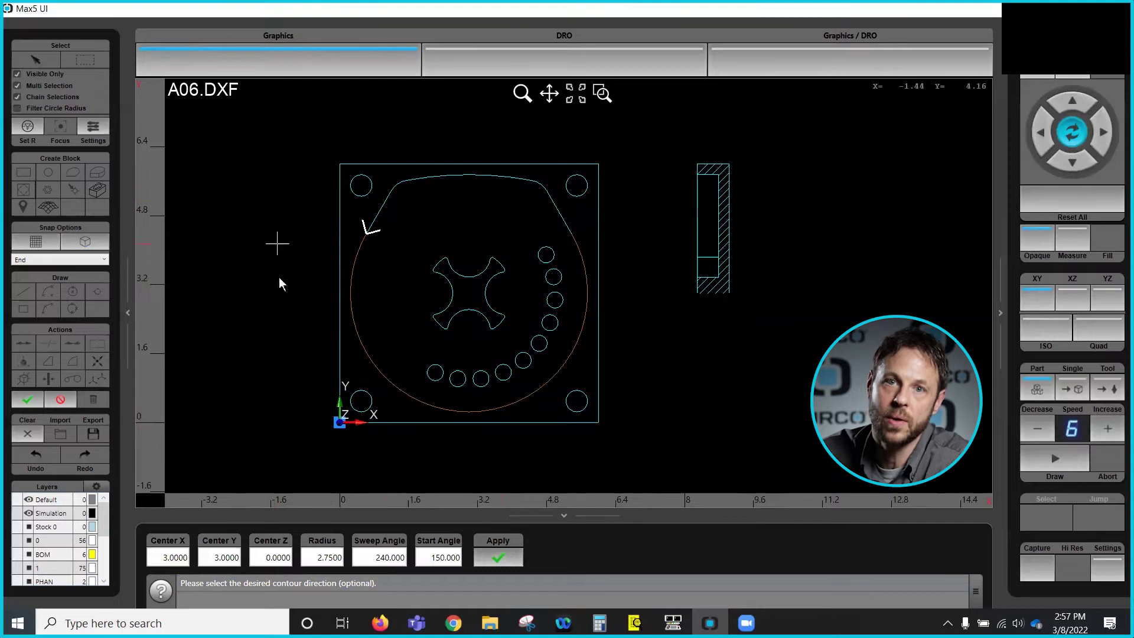
left_click(27, 400)
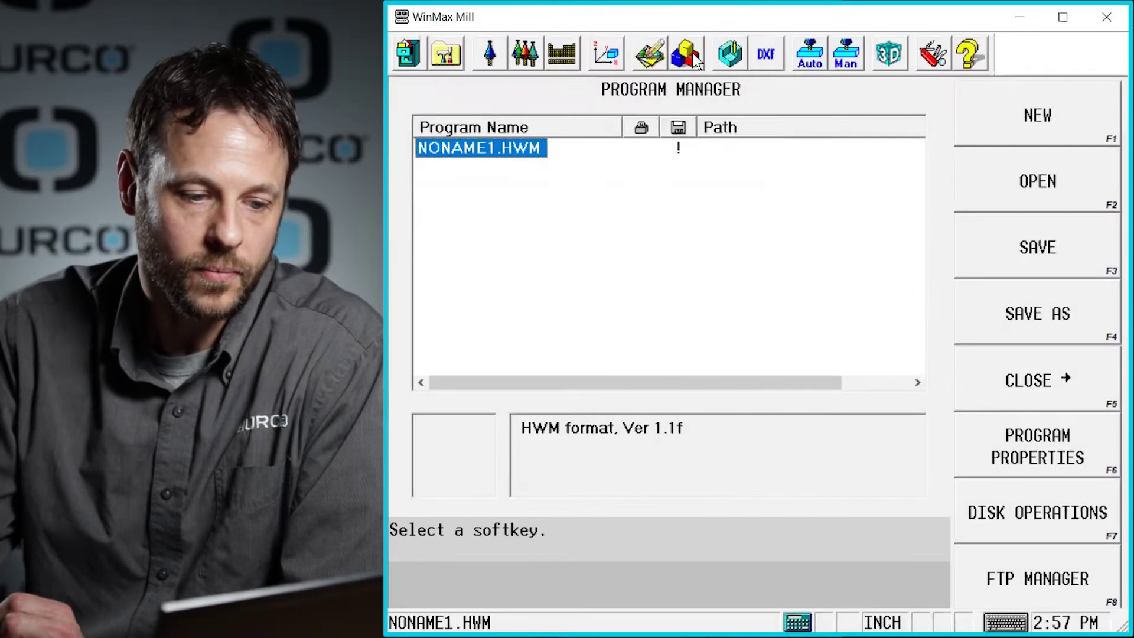
Switch to WinMax Mill, open the mill contour block for editing, and set Z start to 0.1 and Z bottom to -0.5.
left_click(692, 54)
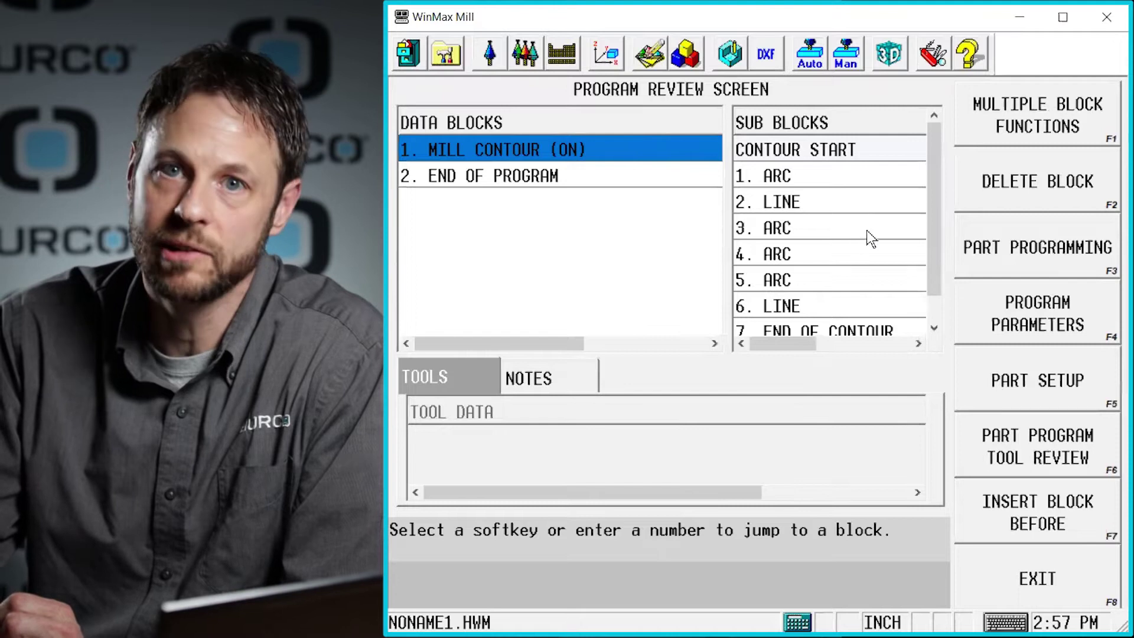
double_click(525, 148)
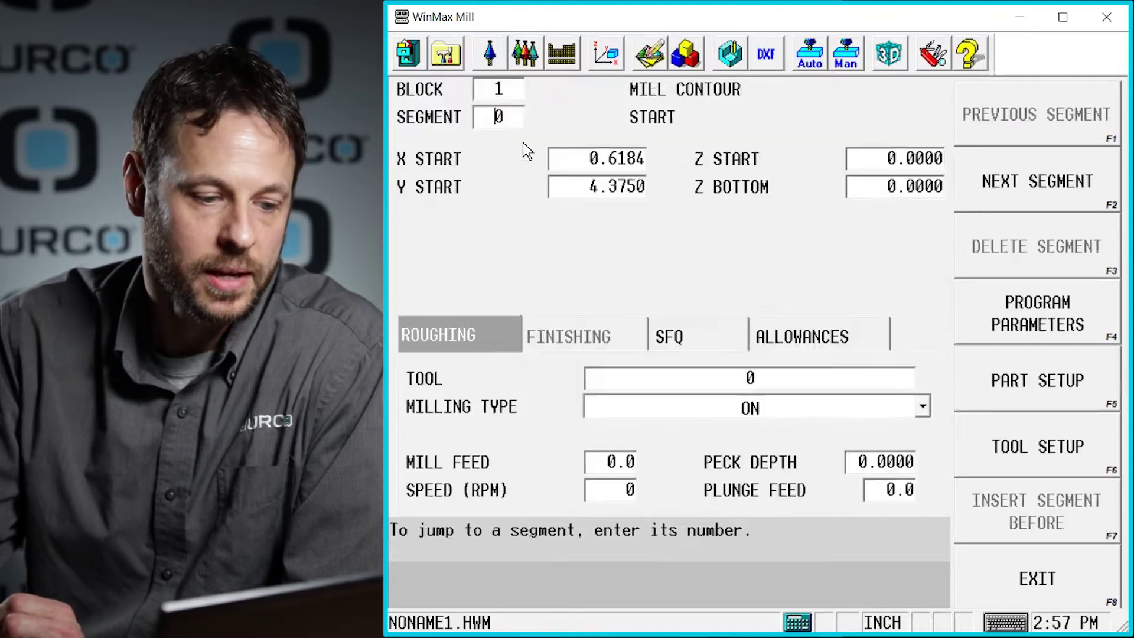
left_click(881, 158)
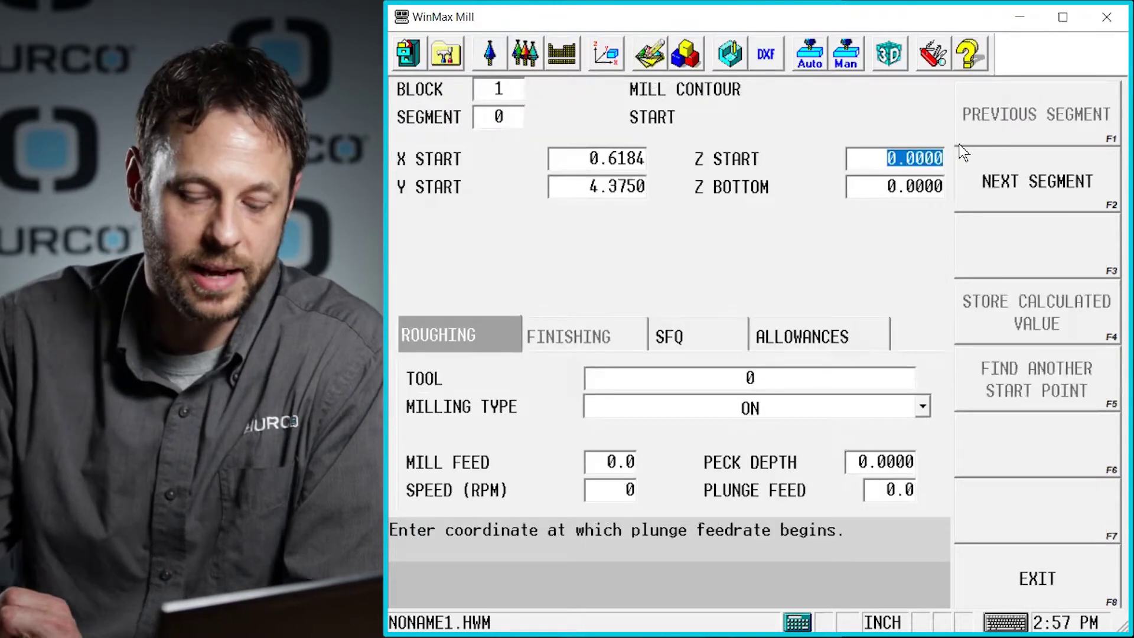
key("BackSpace")
type(".1")
key("Return")
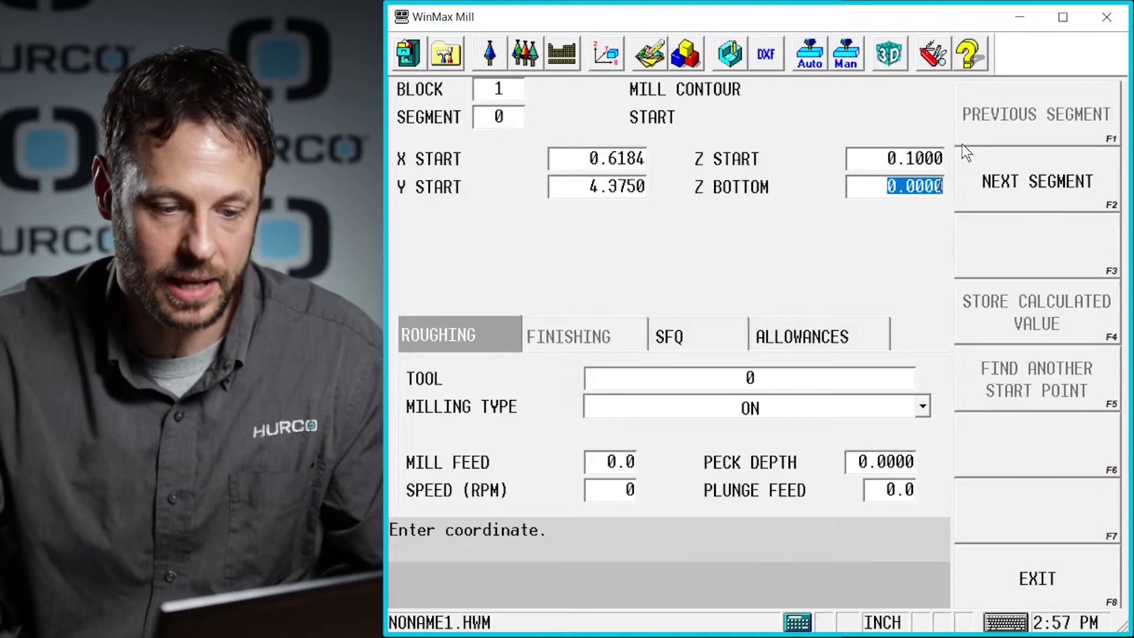
type("-.5")
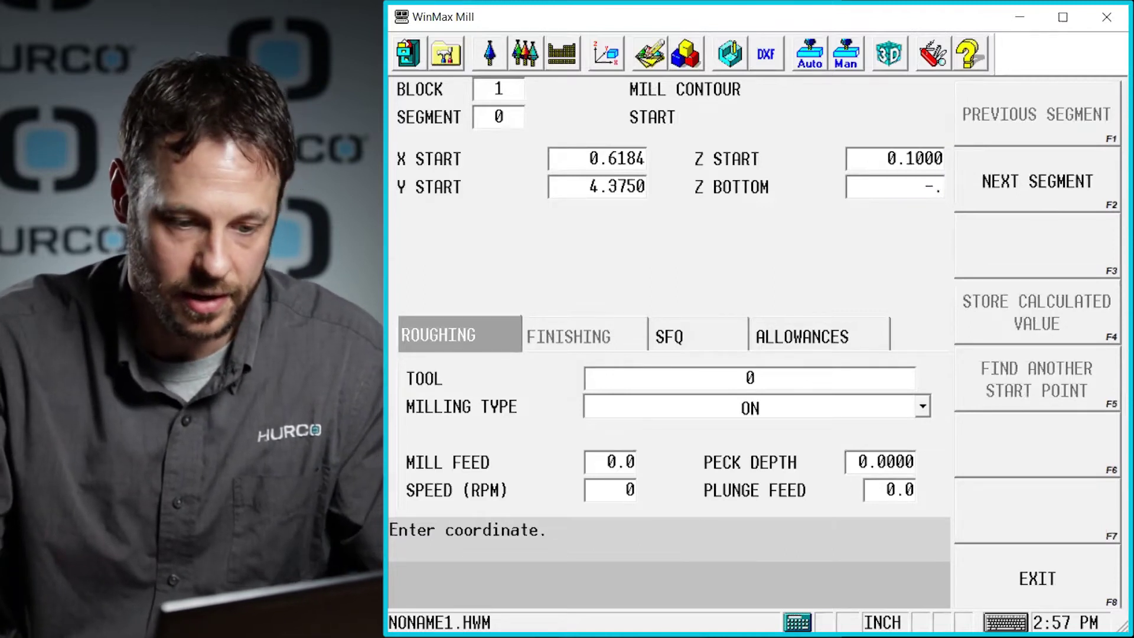
key("Return")
key("Return")
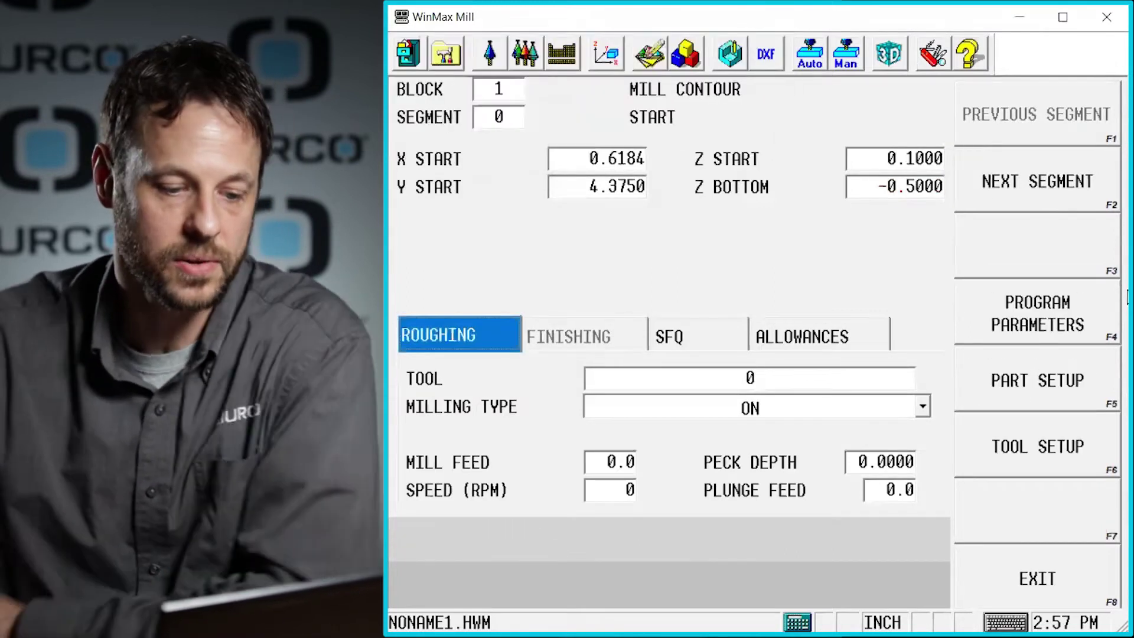
Assign tool 200, the 0.7500 end mill, to roughing and set the milling type to Pocket Boundary.
left_click(874, 379)
left_click(1047, 257)
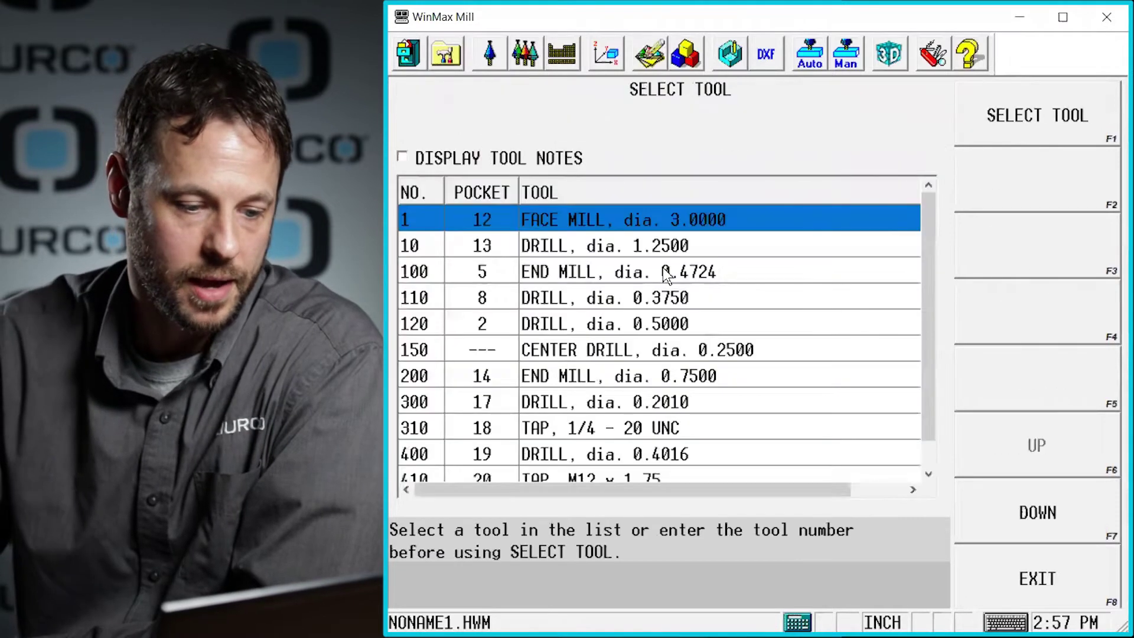
left_click(743, 373)
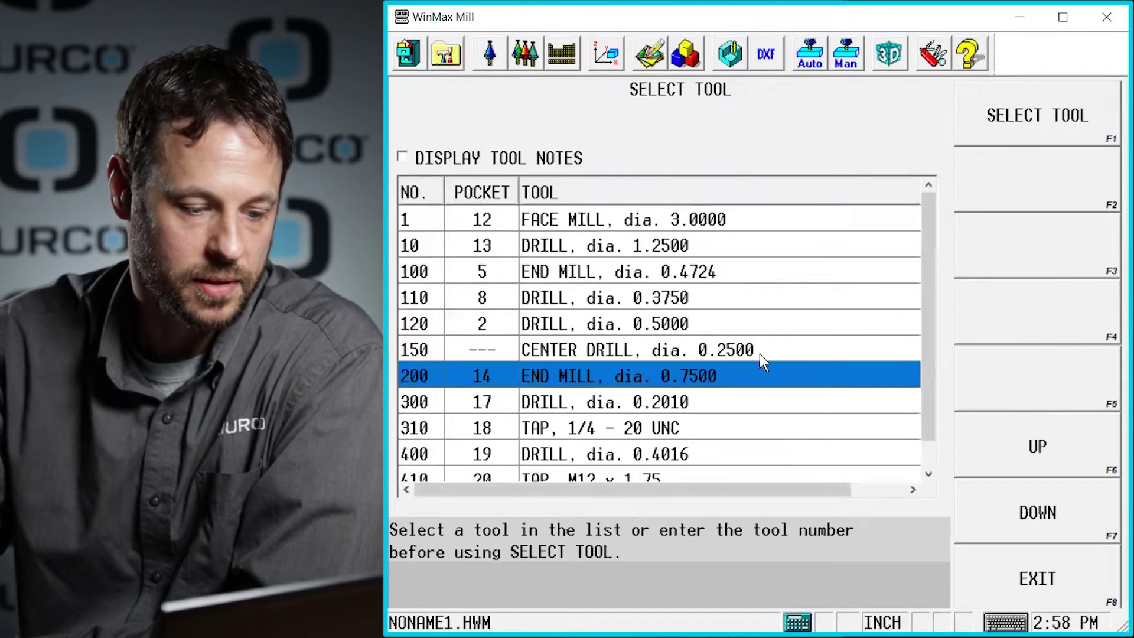
left_click(1016, 116)
left_click(779, 409)
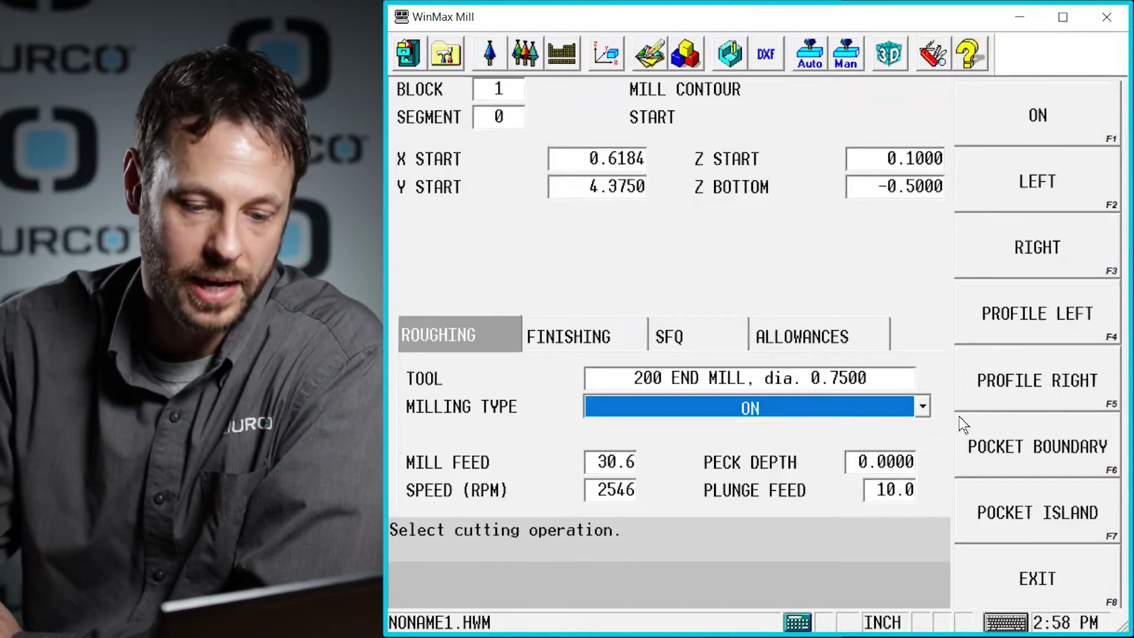
left_click(1063, 441)
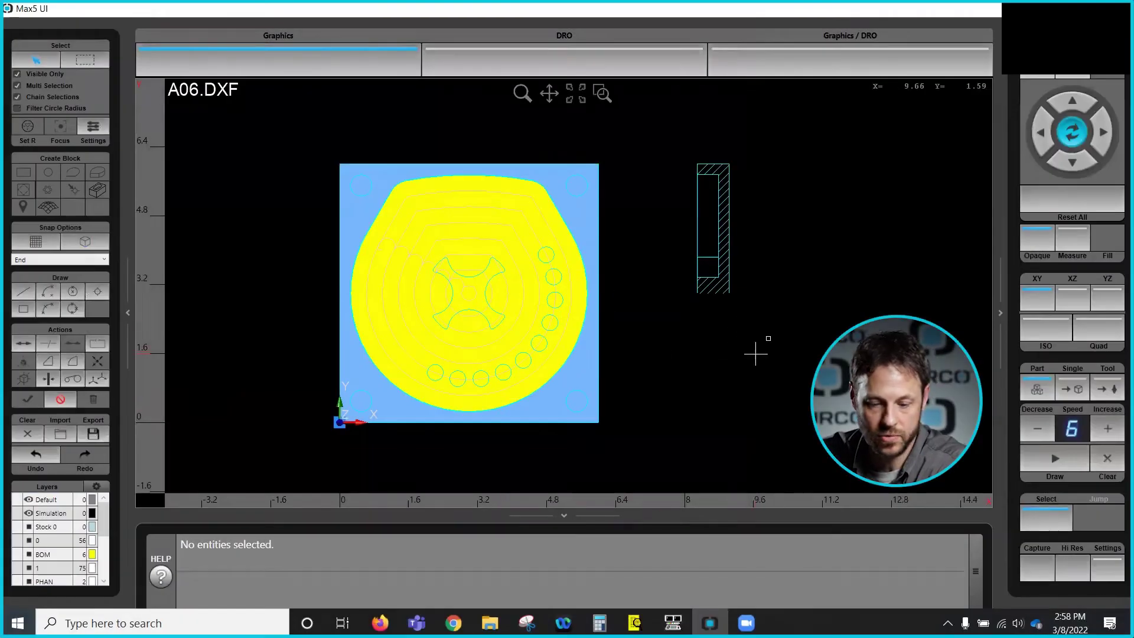
Switch to Max5 UI and examine the simulated pocket in isometric view, finishing in the XY view.
left_click(1045, 334)
scroll(515, 239, "up", 5)
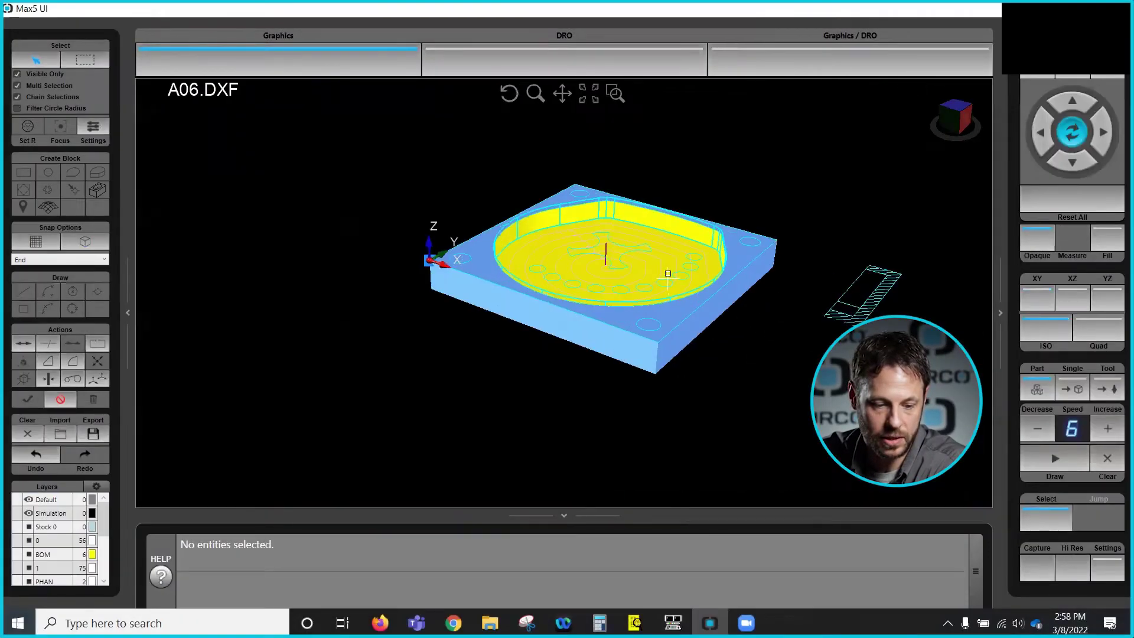
scroll(515, 239, "up", 4)
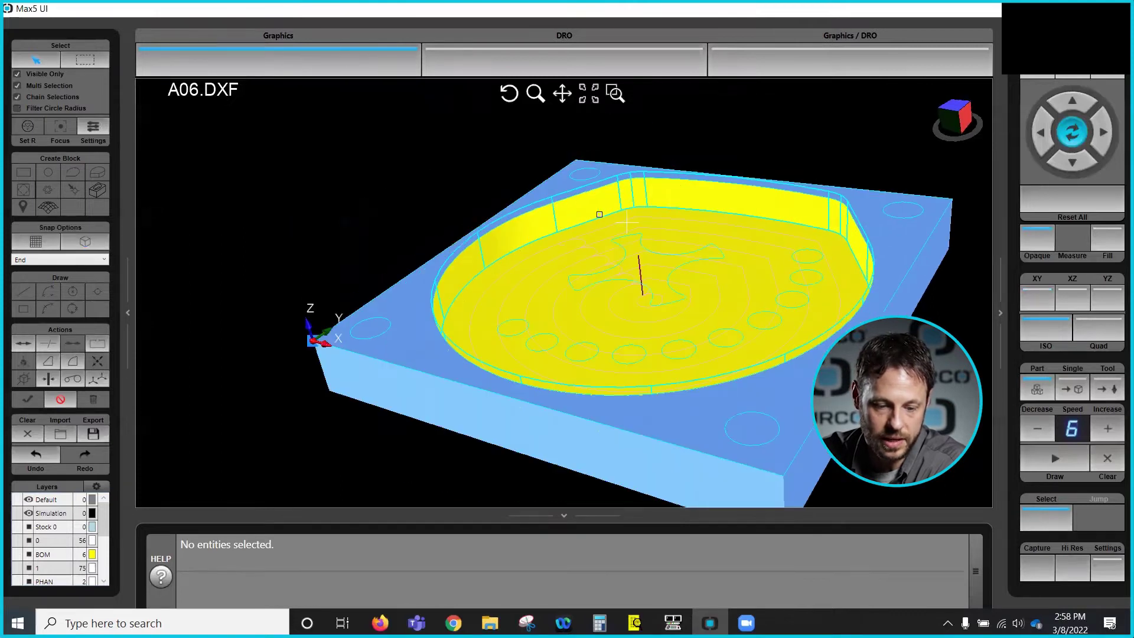
middle_click_drag(711, 267, 748, 270)
left_click(1046, 334)
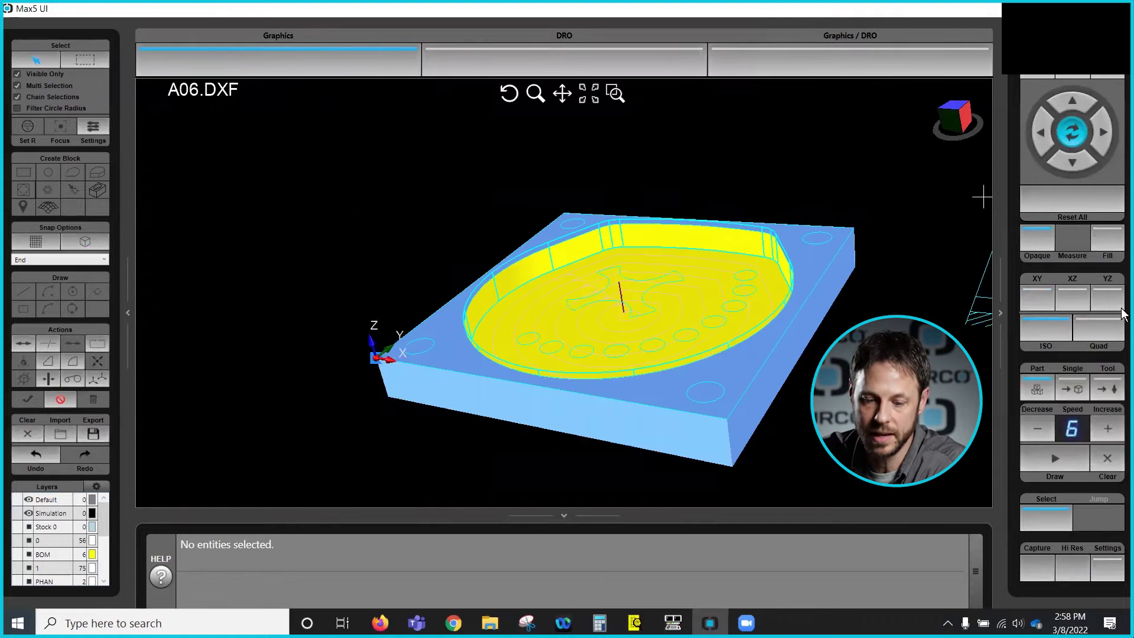
left_click(1041, 296)
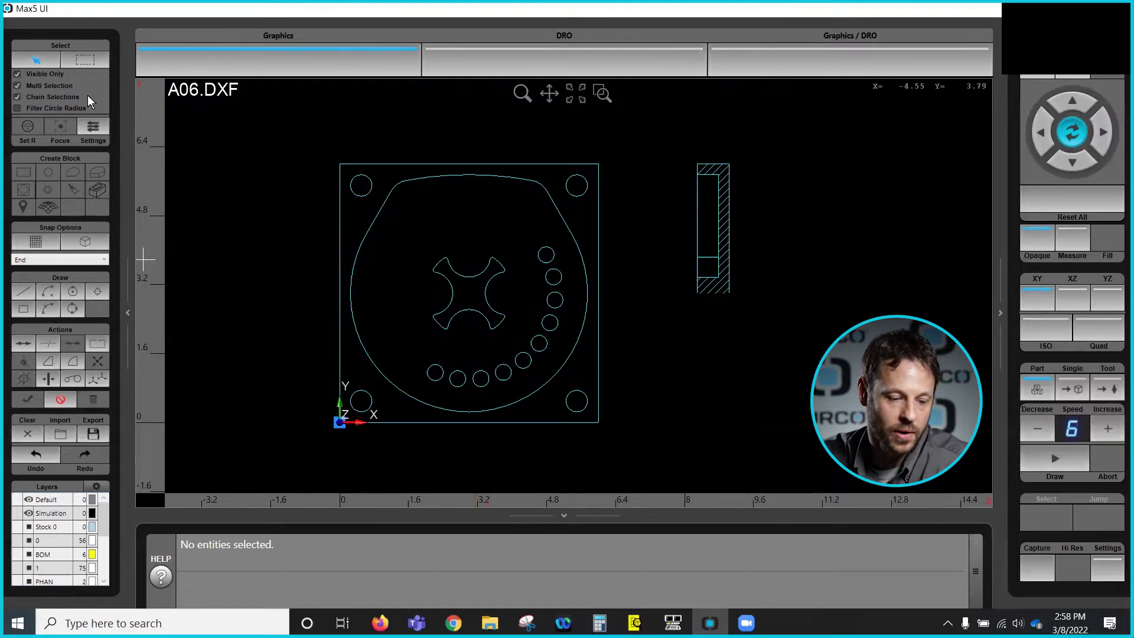
Create a mill contour block from the chained central cross-shaped outline, accepting the default Z start and direction.
left_click(436, 264)
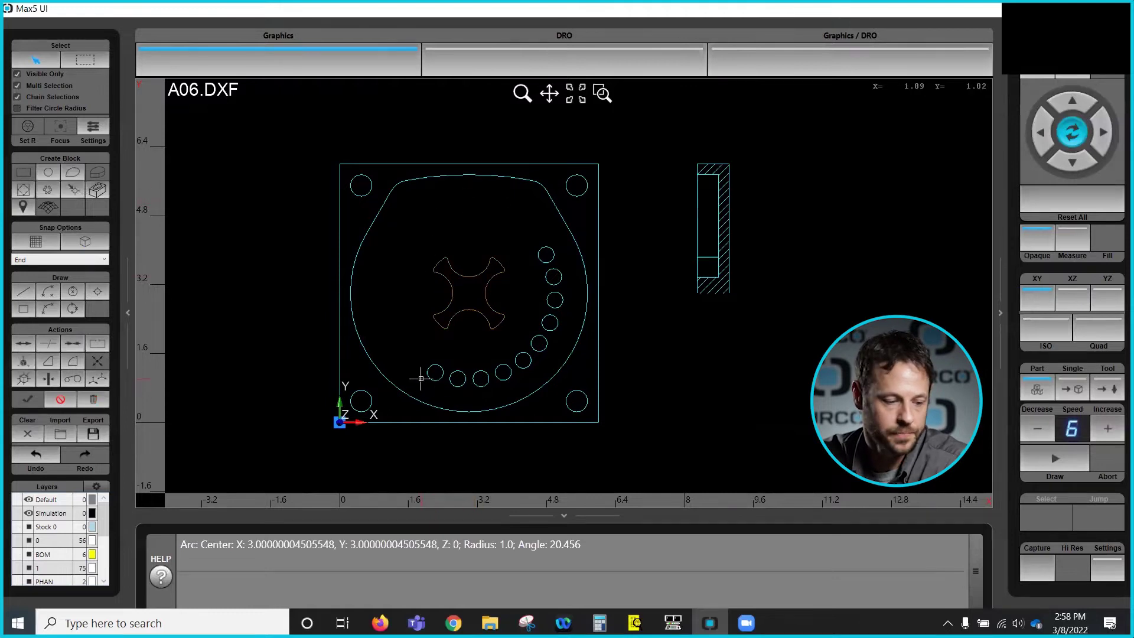
left_click(73, 171)
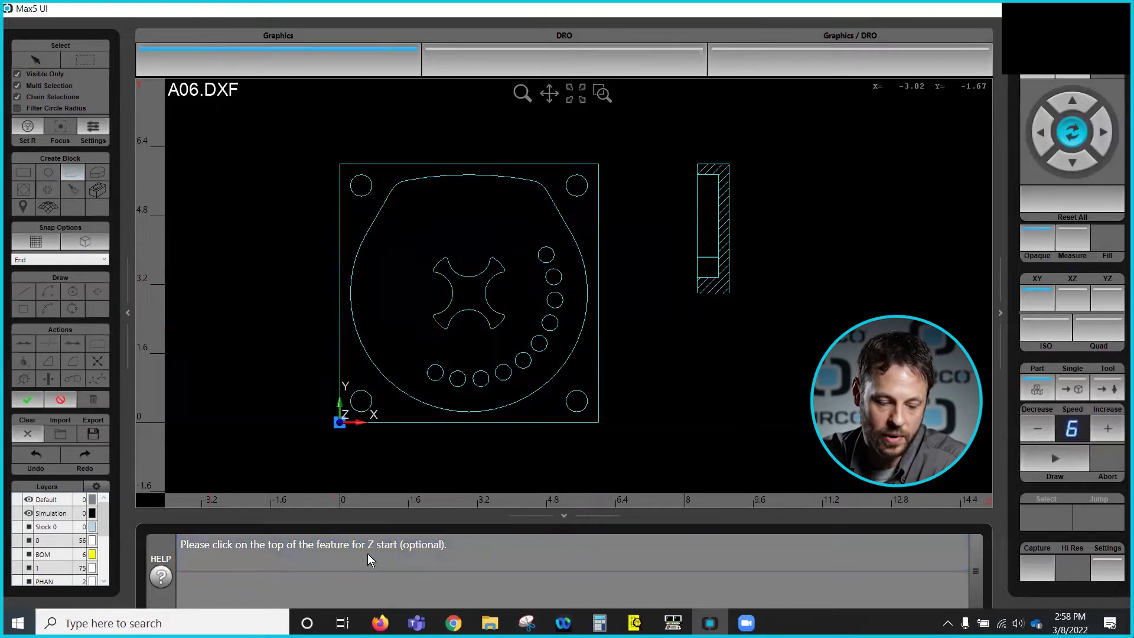
left_click(140, 396)
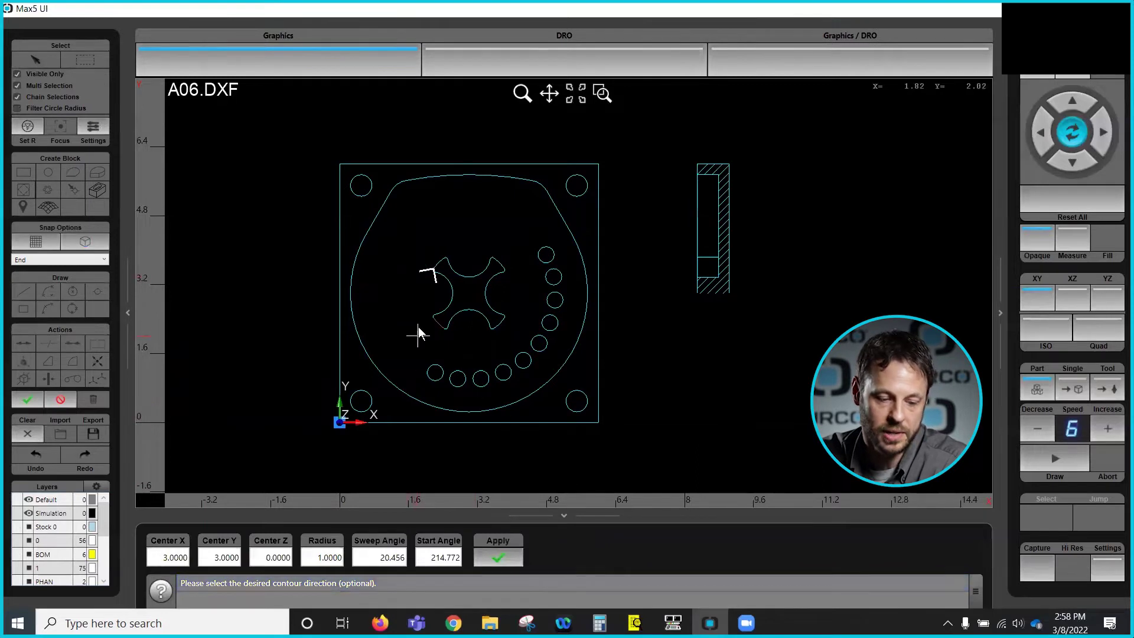
left_click(31, 397)
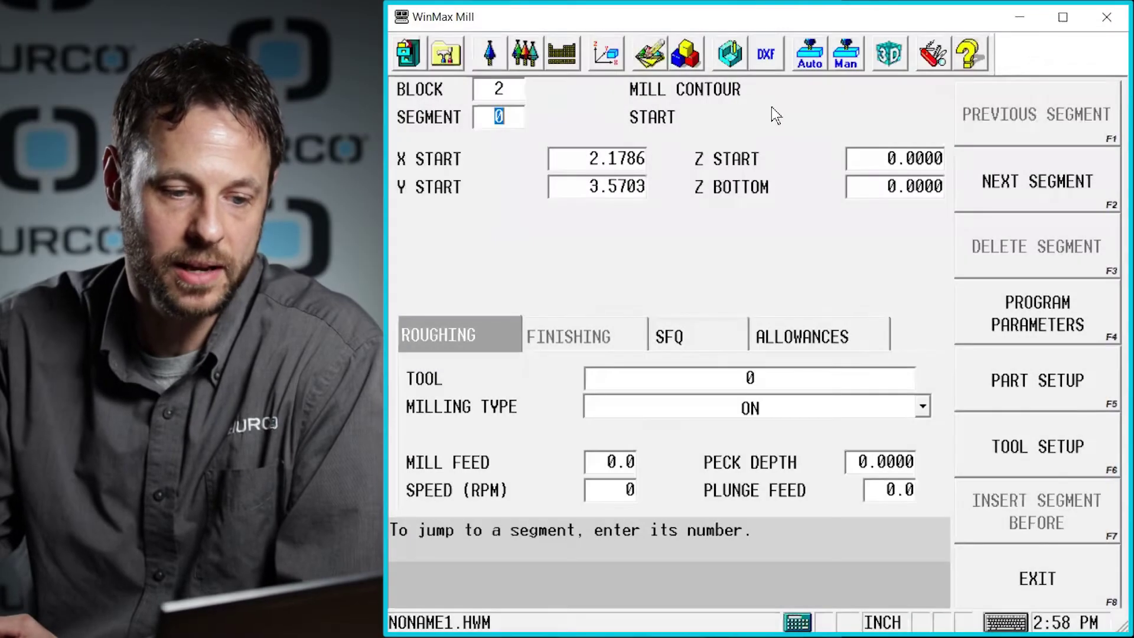
Switch to WinMax Mill and set the roughing milling type of the cross-shaped contour block to Pocket Island.
left_click(483, 89)
left_click(697, 410)
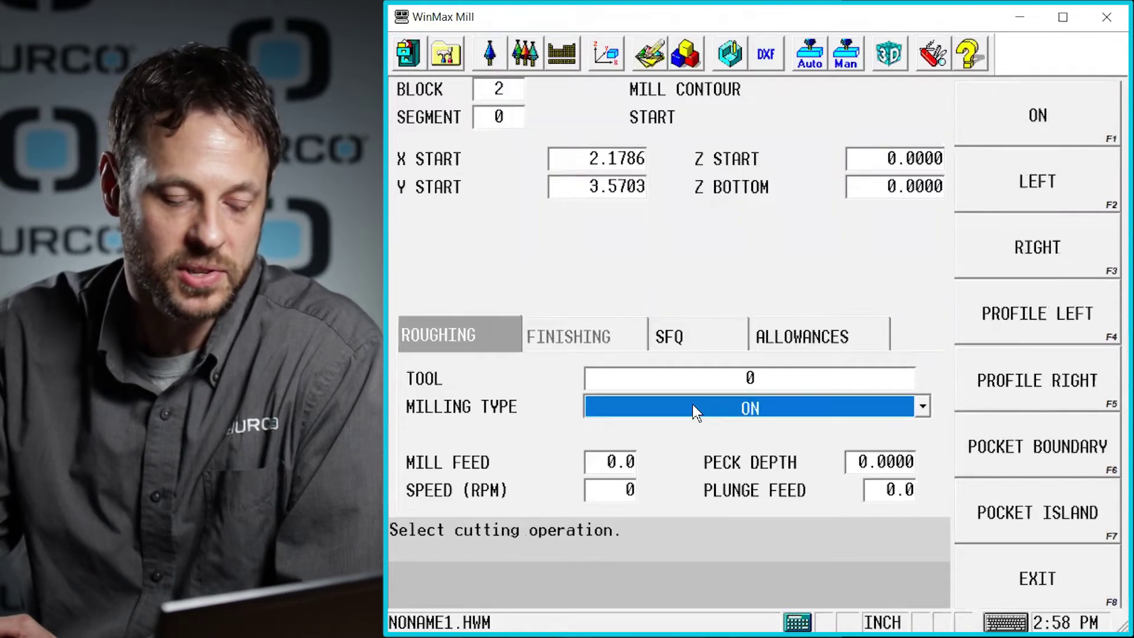
left_click(1048, 513)
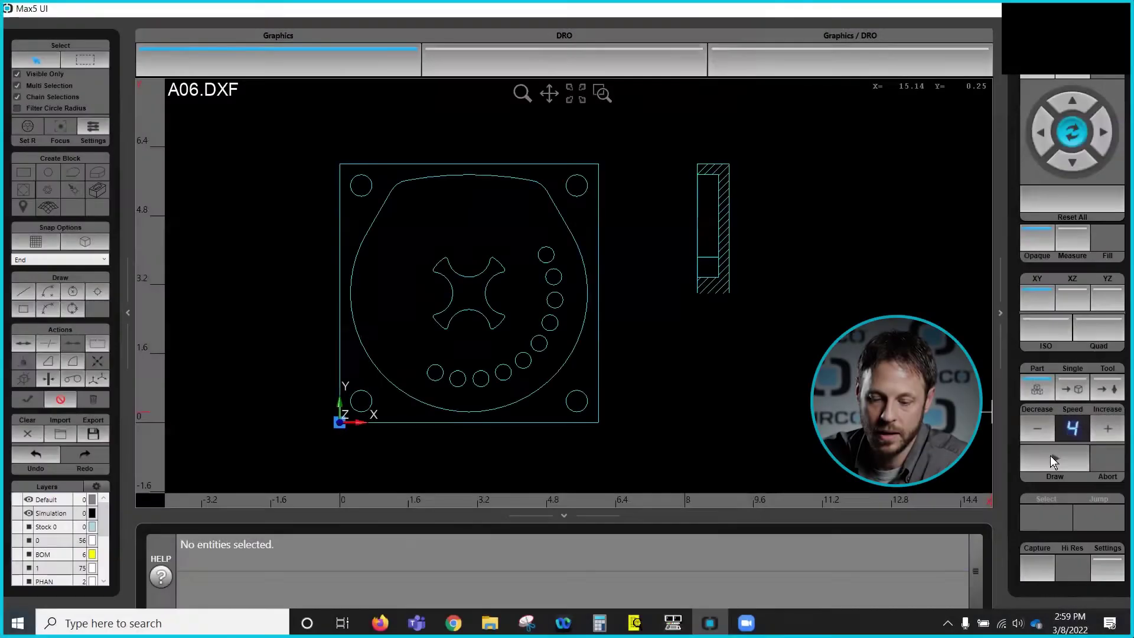
Switch to Max5 UI, simulate the pocket with its island and examine it in 3D, then clear the simulation and restore the XY view.
left_click(1050, 455)
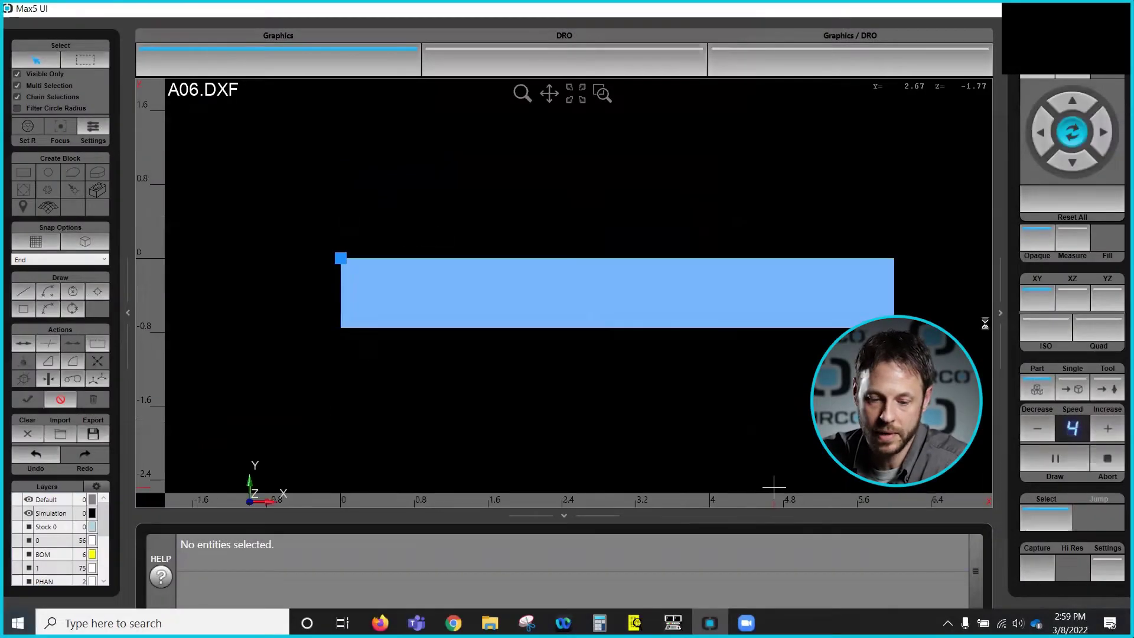
left_click(1042, 327)
left_click_drag(486, 239, 422, 176)
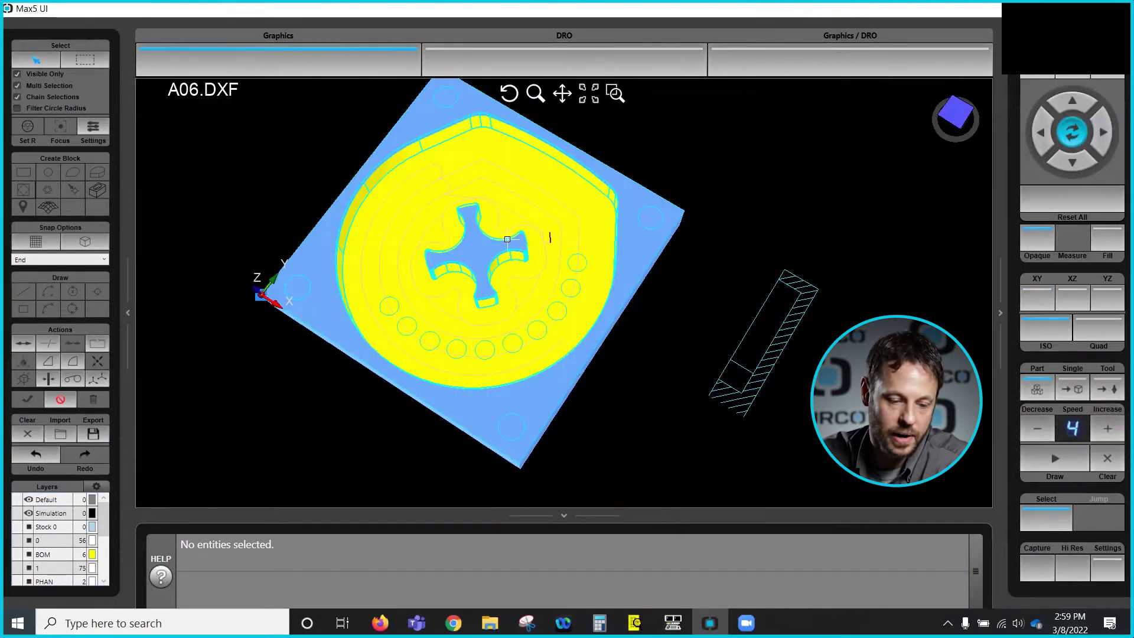
left_click(1100, 459)
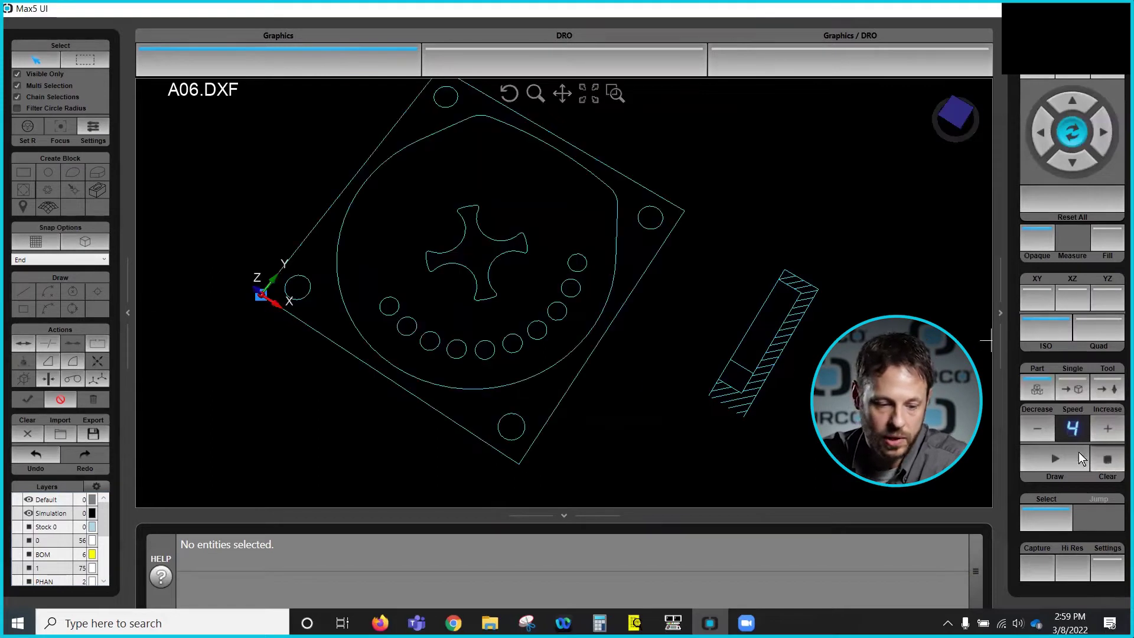
left_click(1035, 298)
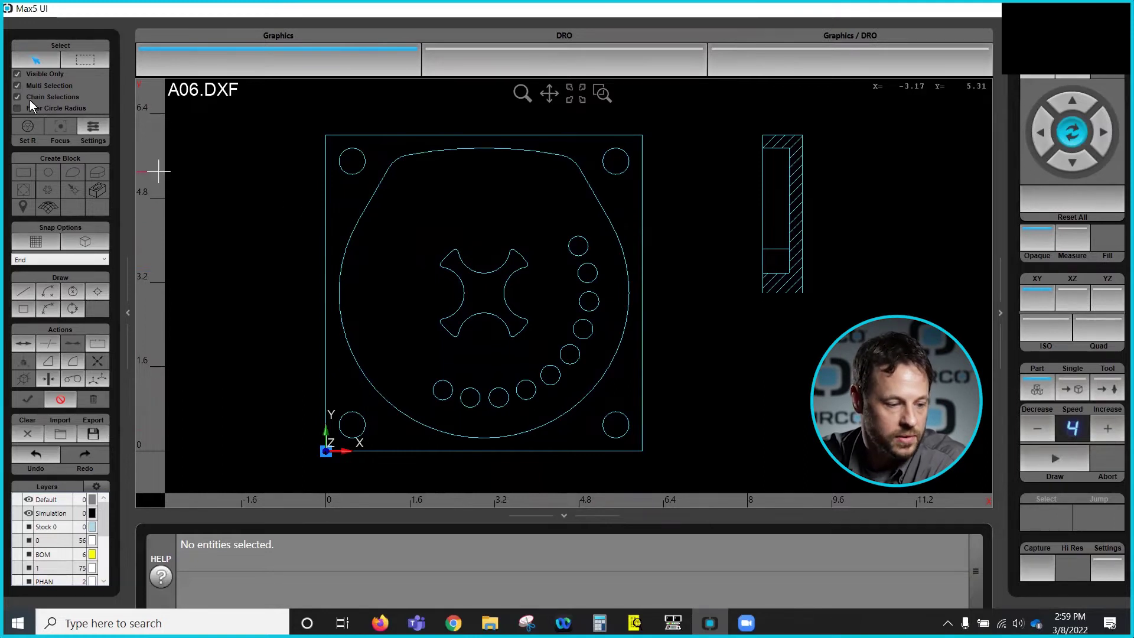
Set the circle radius filter from one of the small arc-pattern circles, turn on Filter Circle Radius, and window-select across the whole plate.
left_click(436, 385)
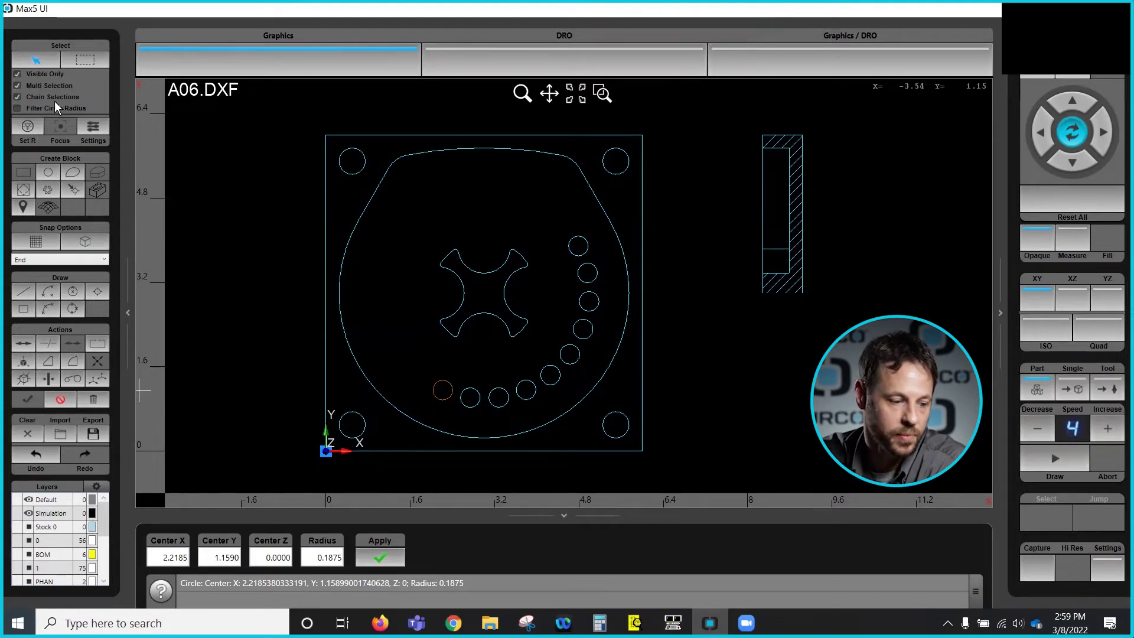
left_click(27, 125)
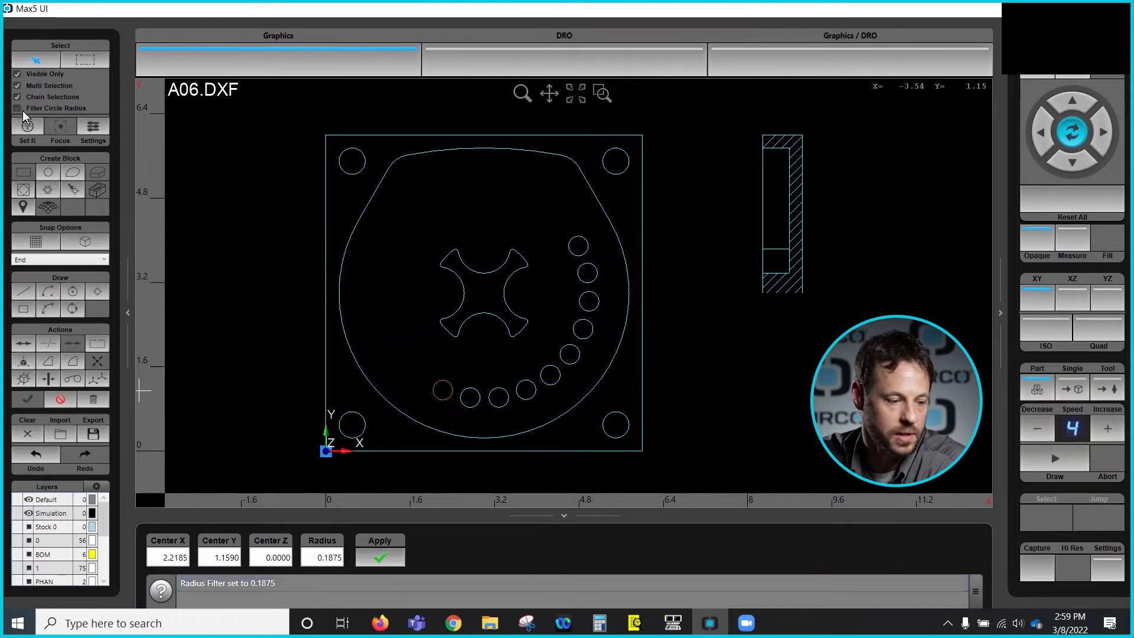
left_click(17, 108)
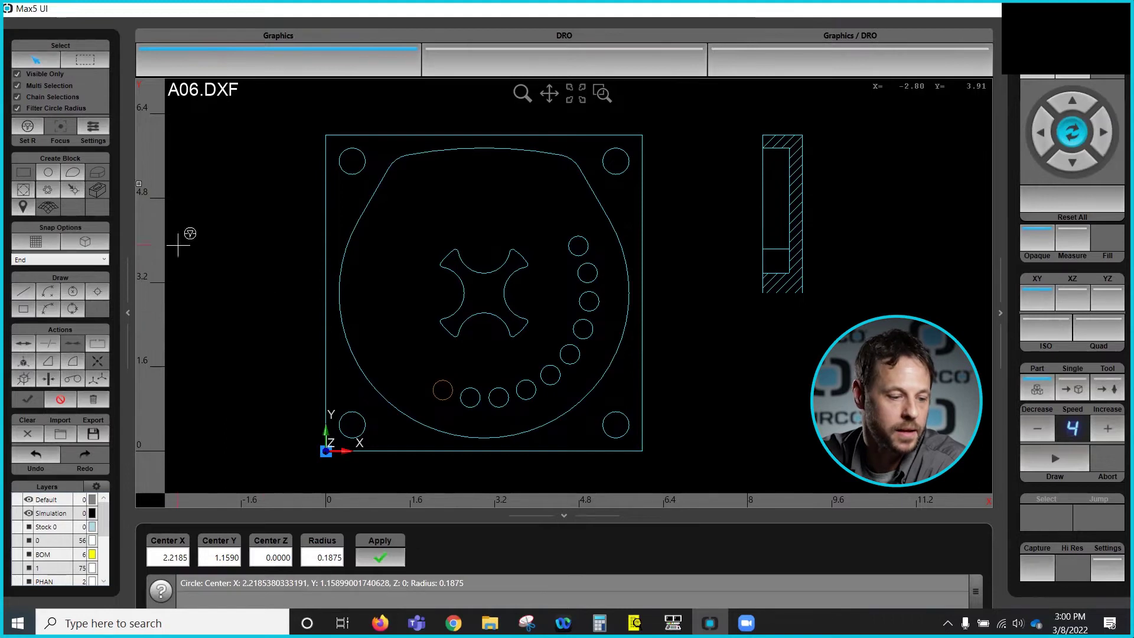
left_click(82, 62)
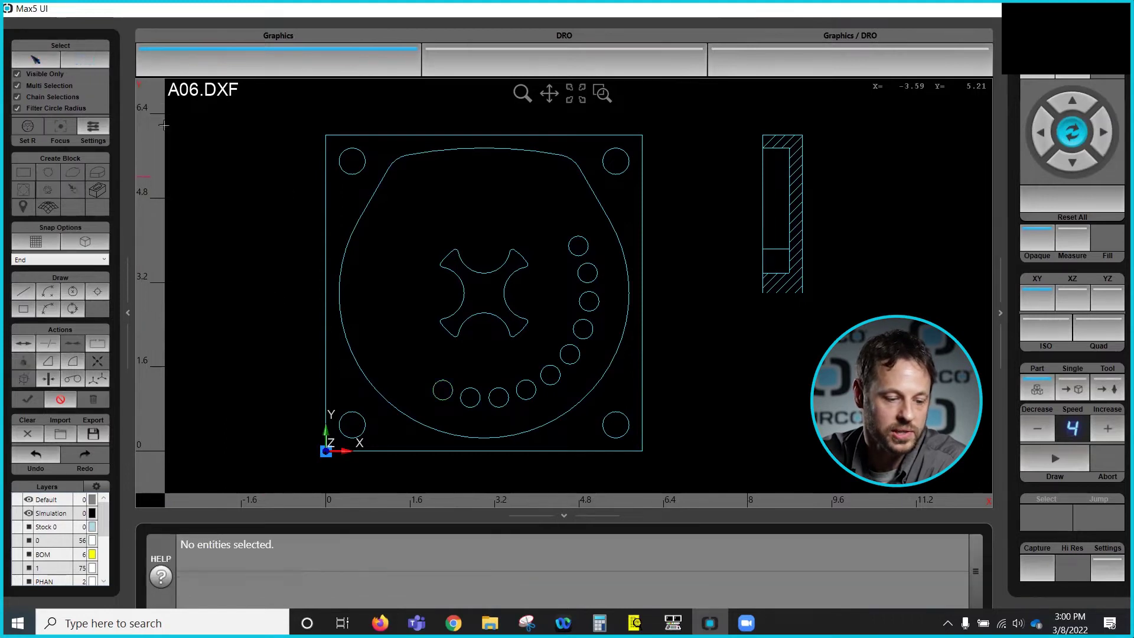
left_click_drag(267, 125, 693, 478)
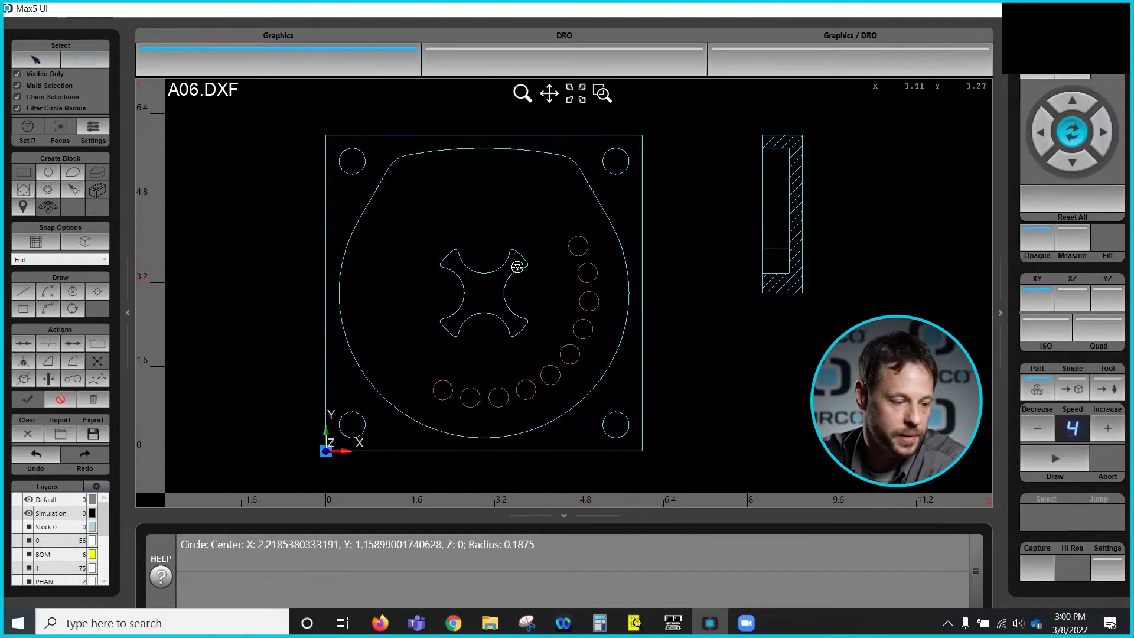
Create a holes block from the selected circles with Z start -0.4 and Z bottom -0.95, accepting the default first hole.
left_click(69, 187)
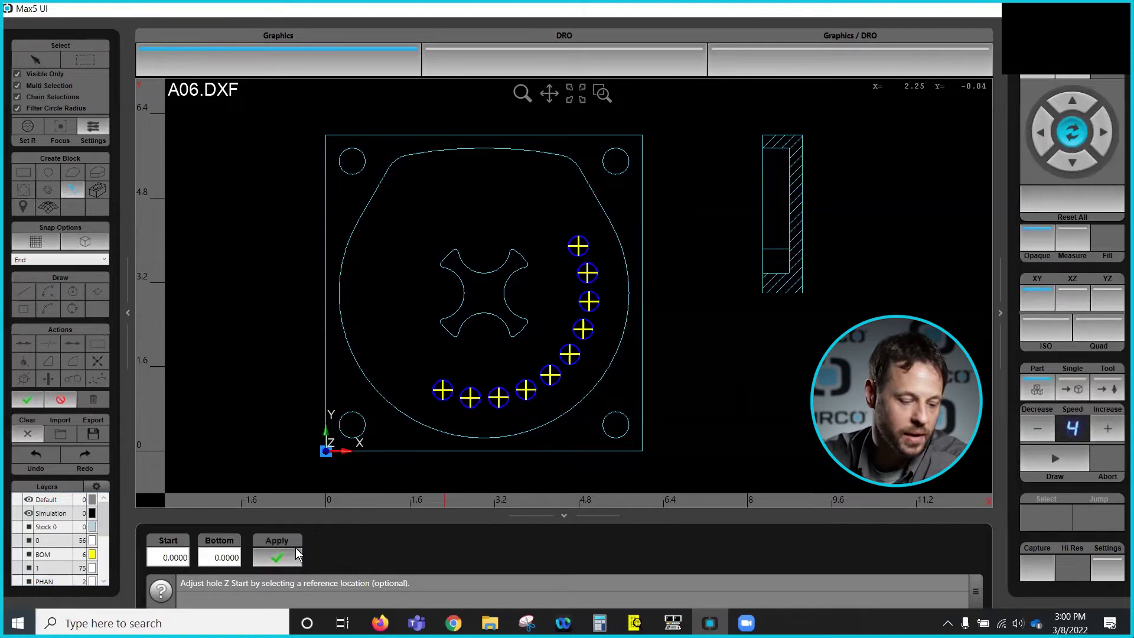
left_click(157, 556)
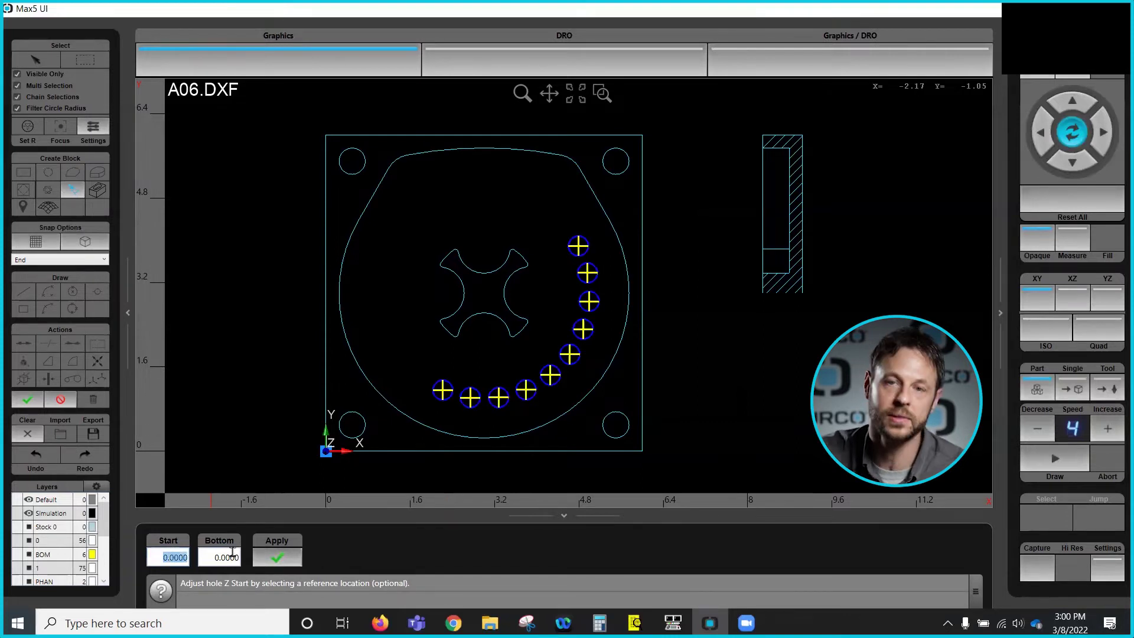
type("-0.4")
key("Return")
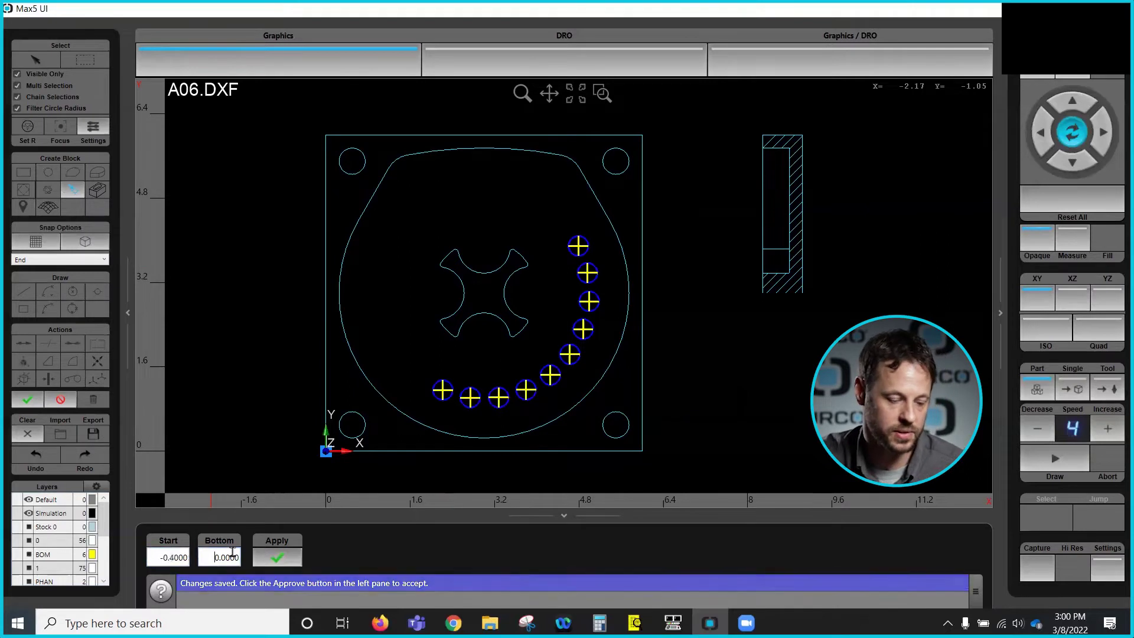
left_click(212, 555)
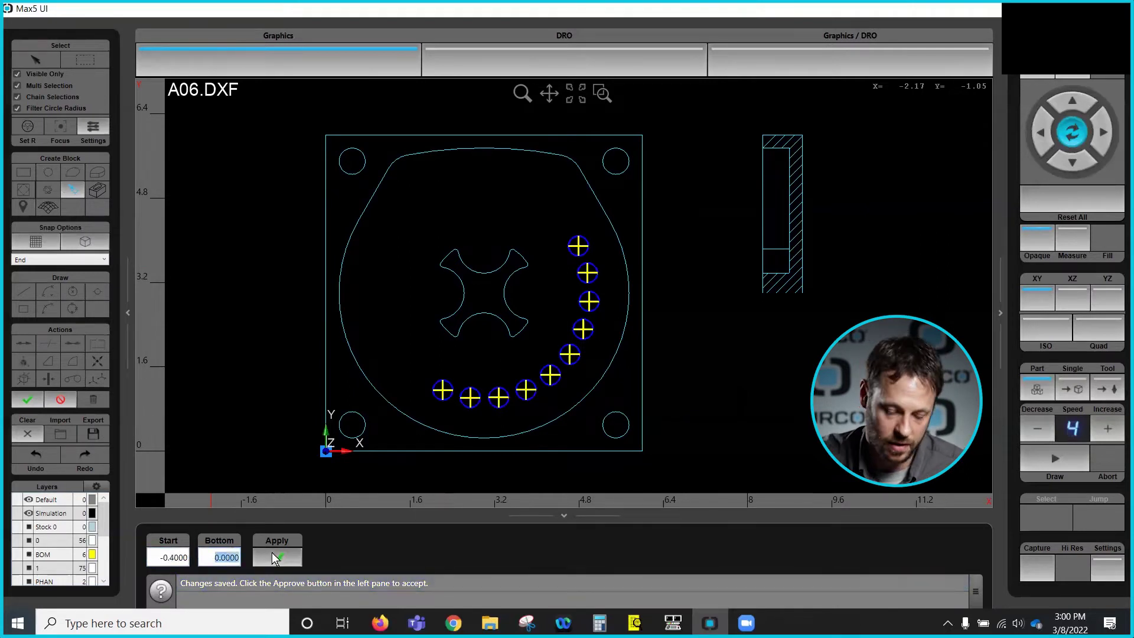
type("-0")
type(".95")
key("Return")
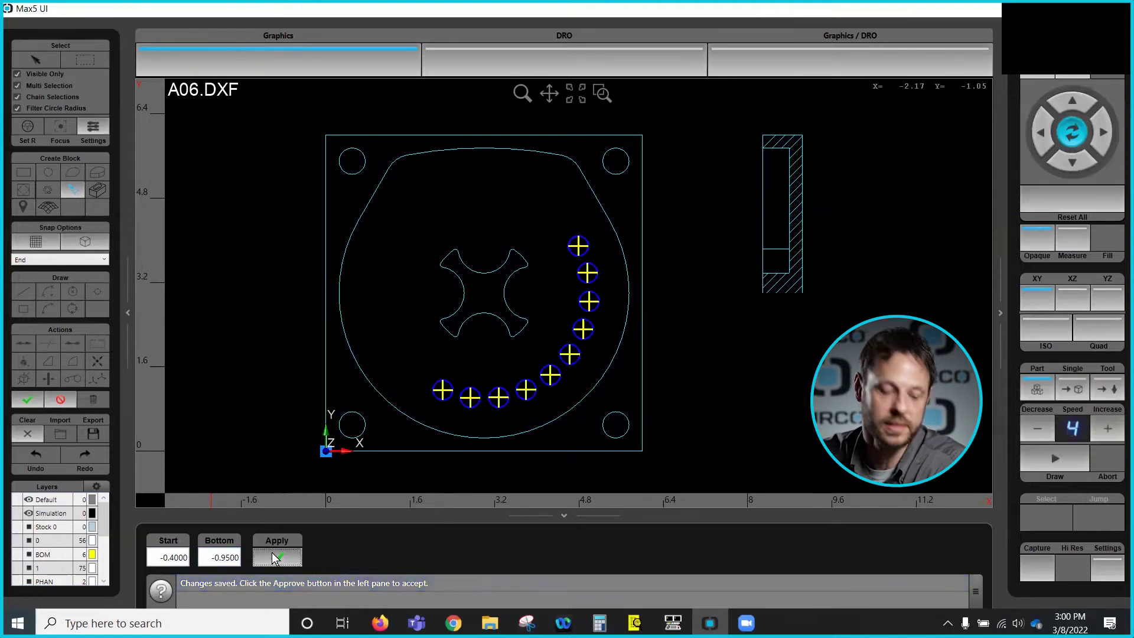
left_click(25, 402)
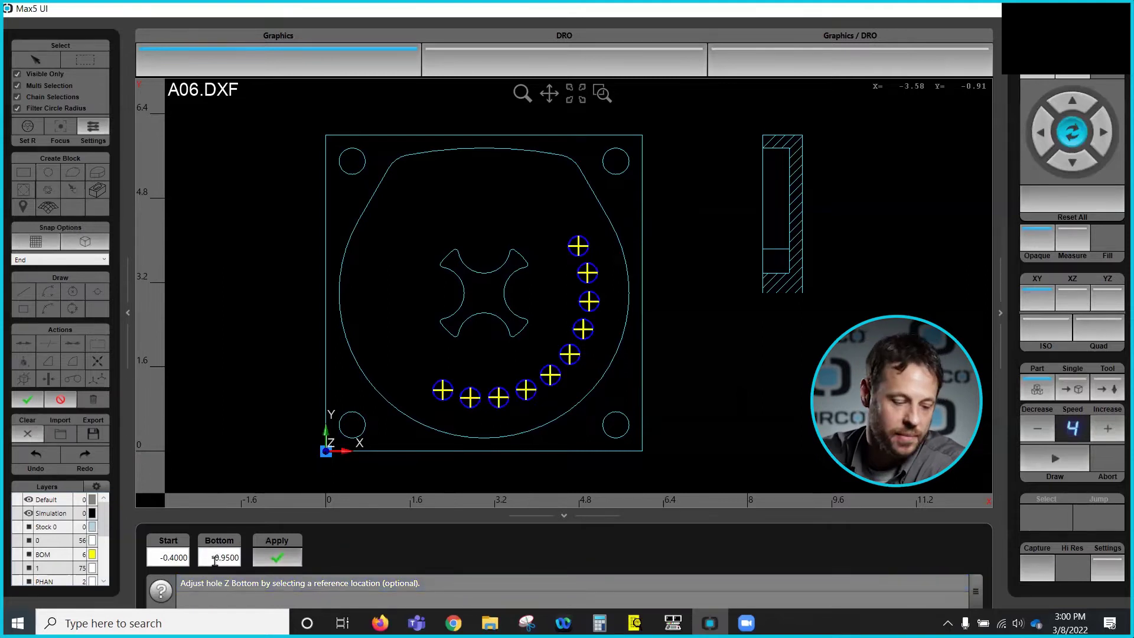
left_click(30, 401)
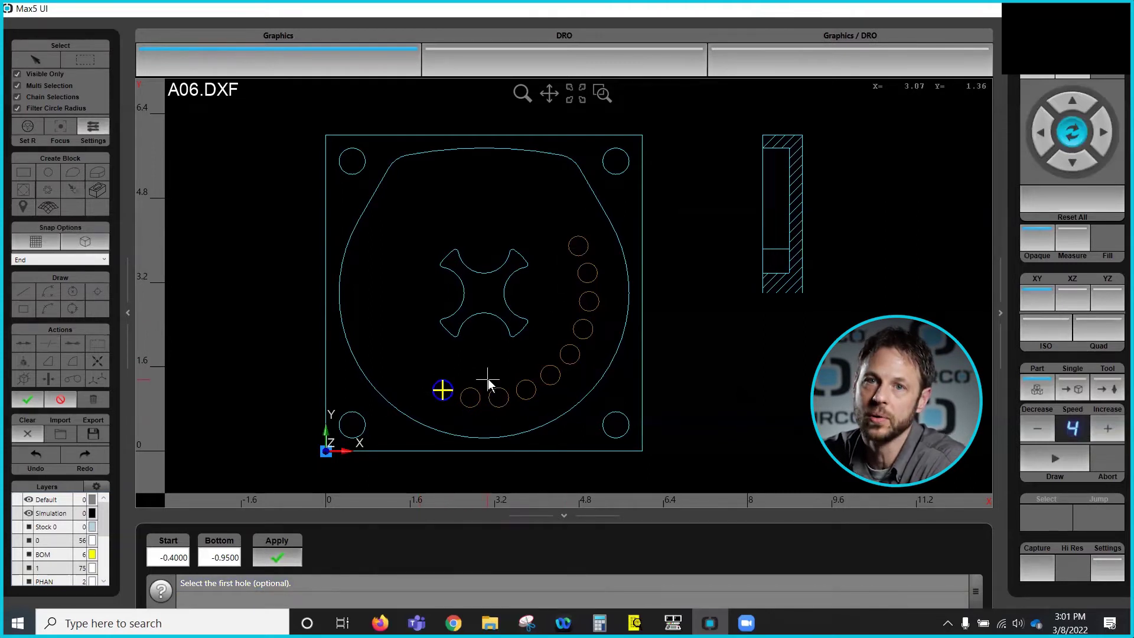
left_click(27, 397)
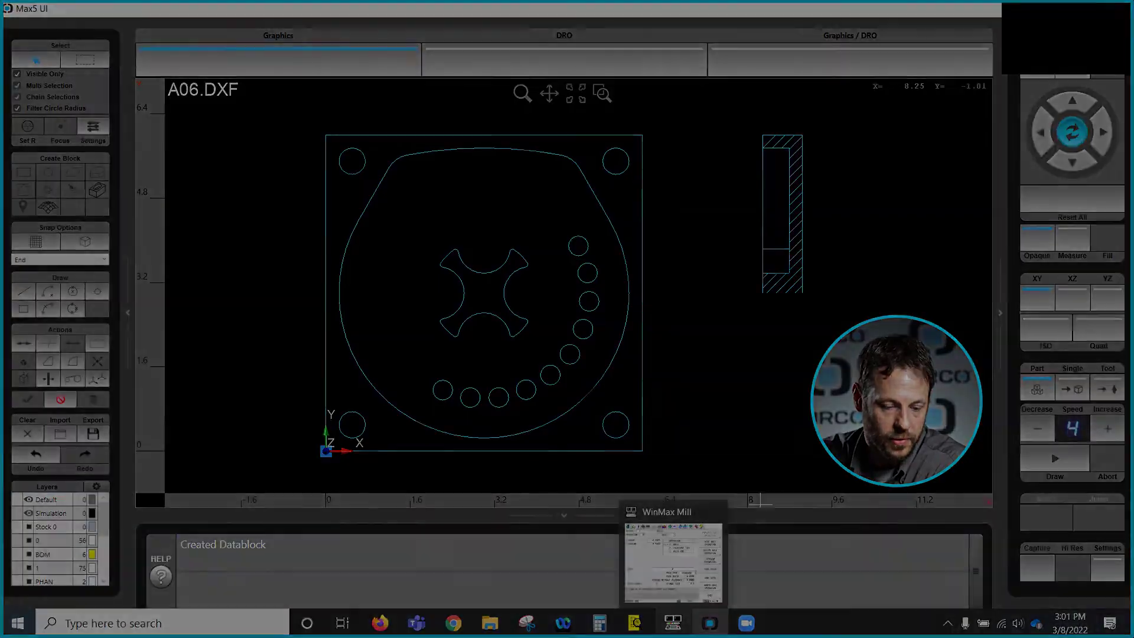
Switch to WinMax Mill and assign tool 110, the 0.3750 drill, to the holes block's drill operation.
left_click(673, 623)
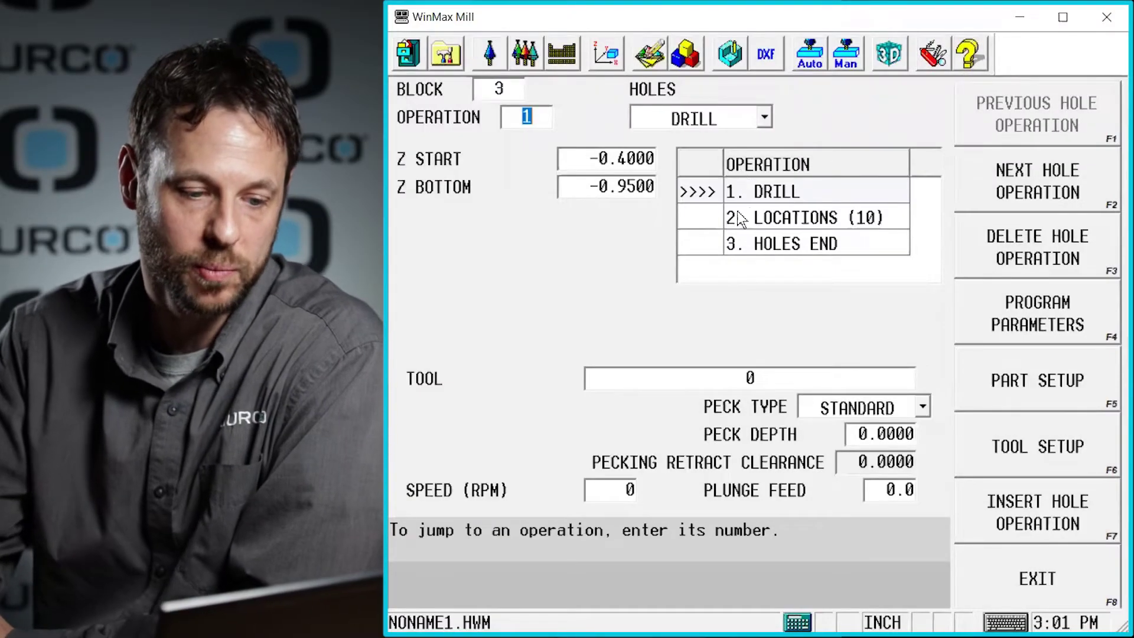
left_click(765, 188)
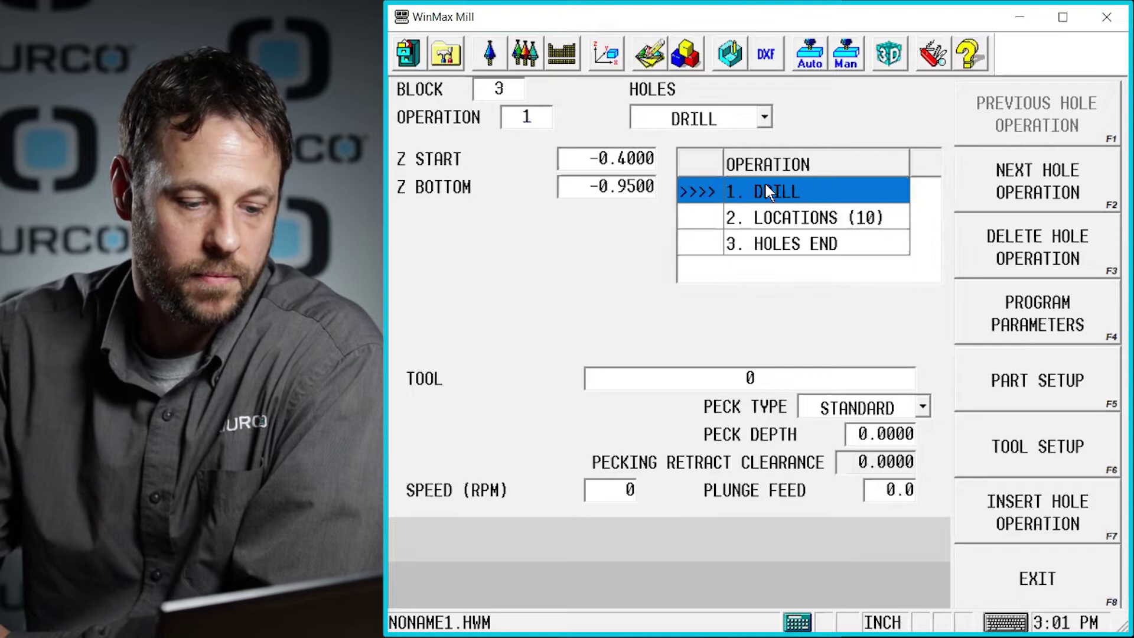
left_click(764, 381)
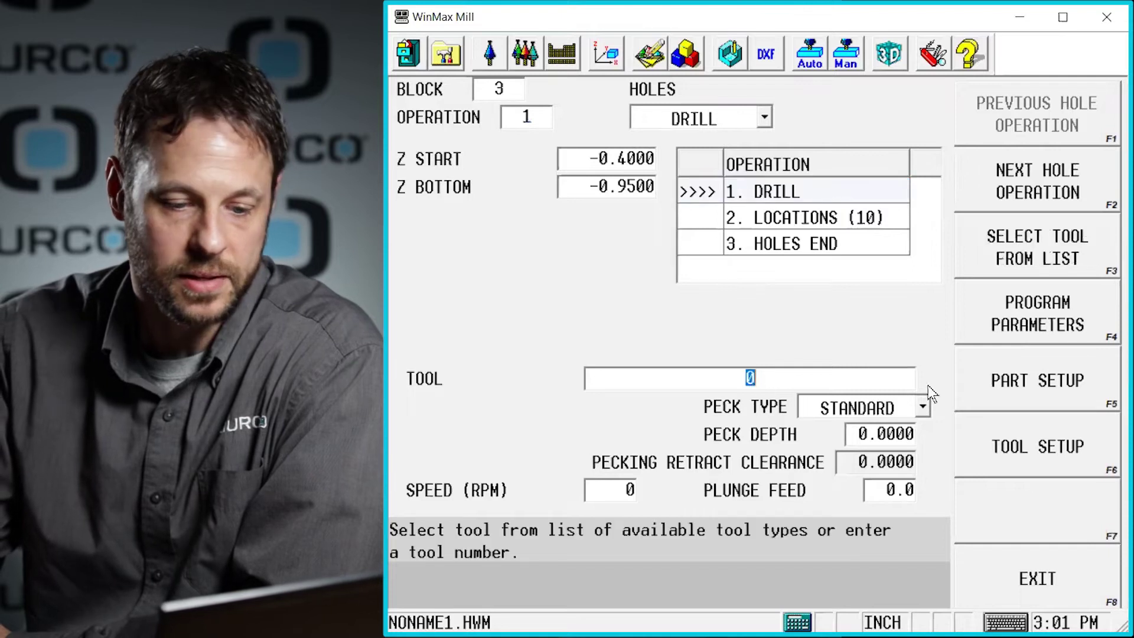
left_click(983, 242)
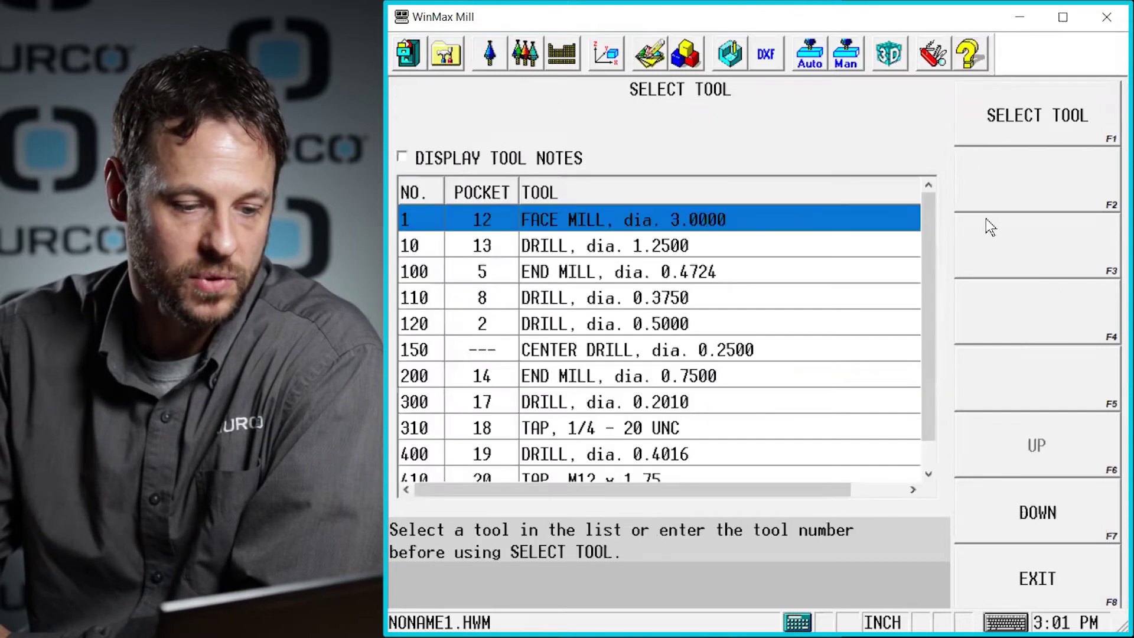
left_click(678, 303)
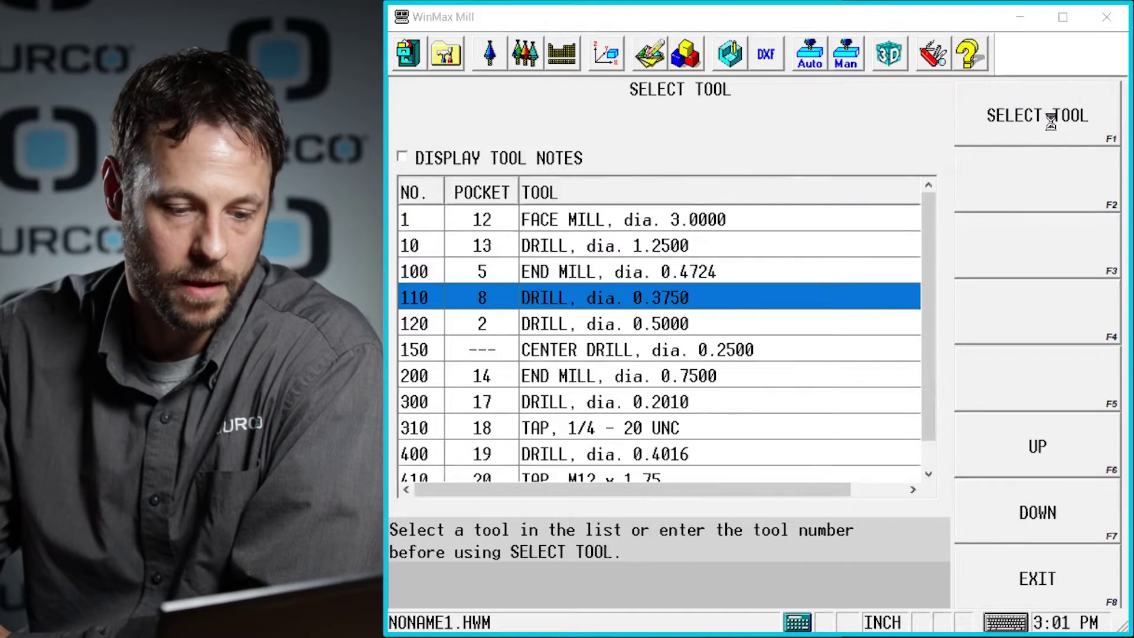
left_click(1043, 117)
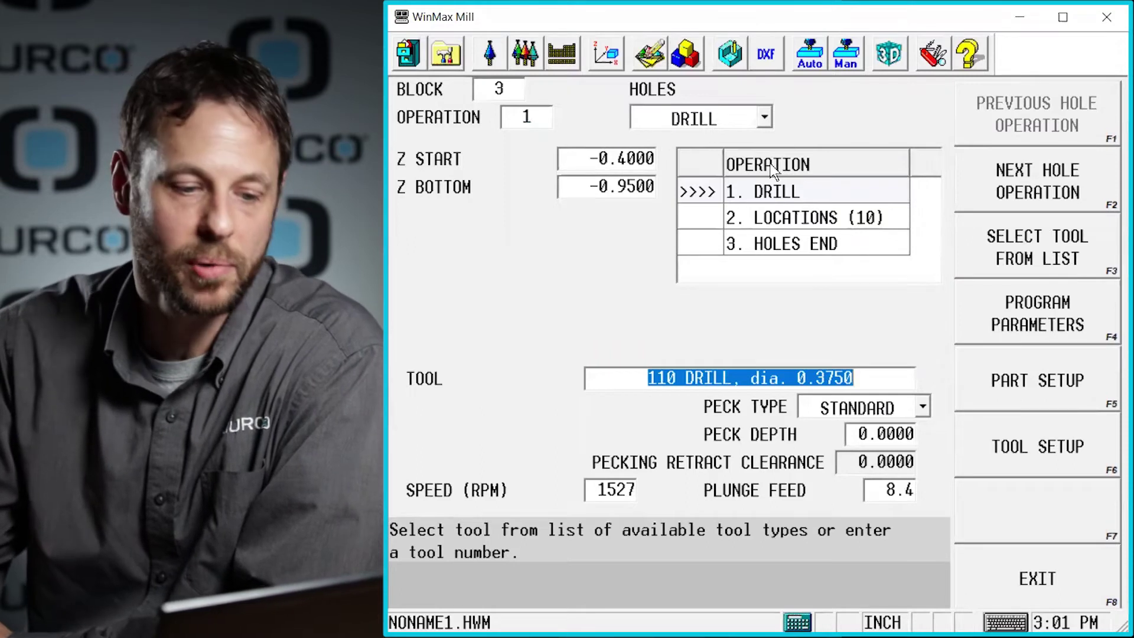
Insert a center drill operation ahead of the existing drill operation in the ten-location holes block.
left_click(774, 199)
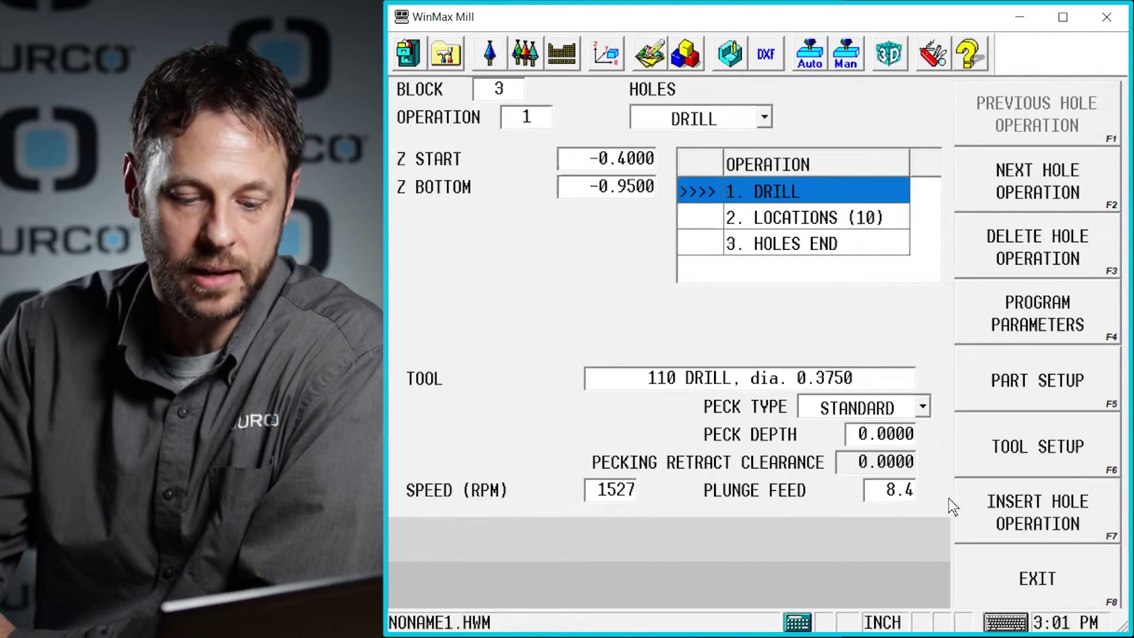
left_click(1013, 516)
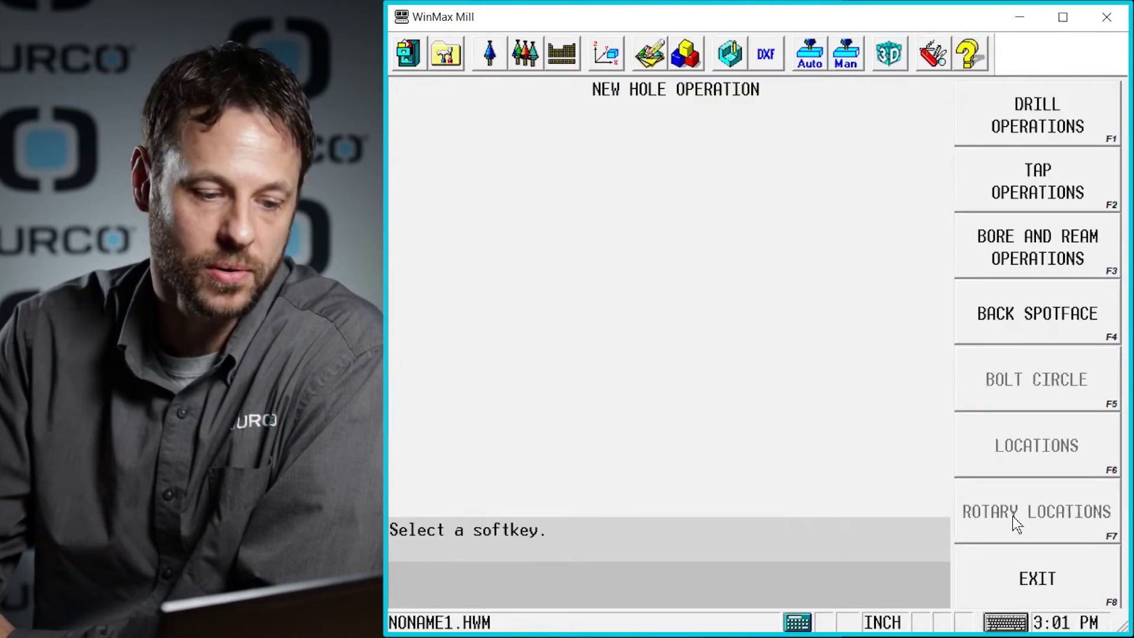
left_click(1023, 125)
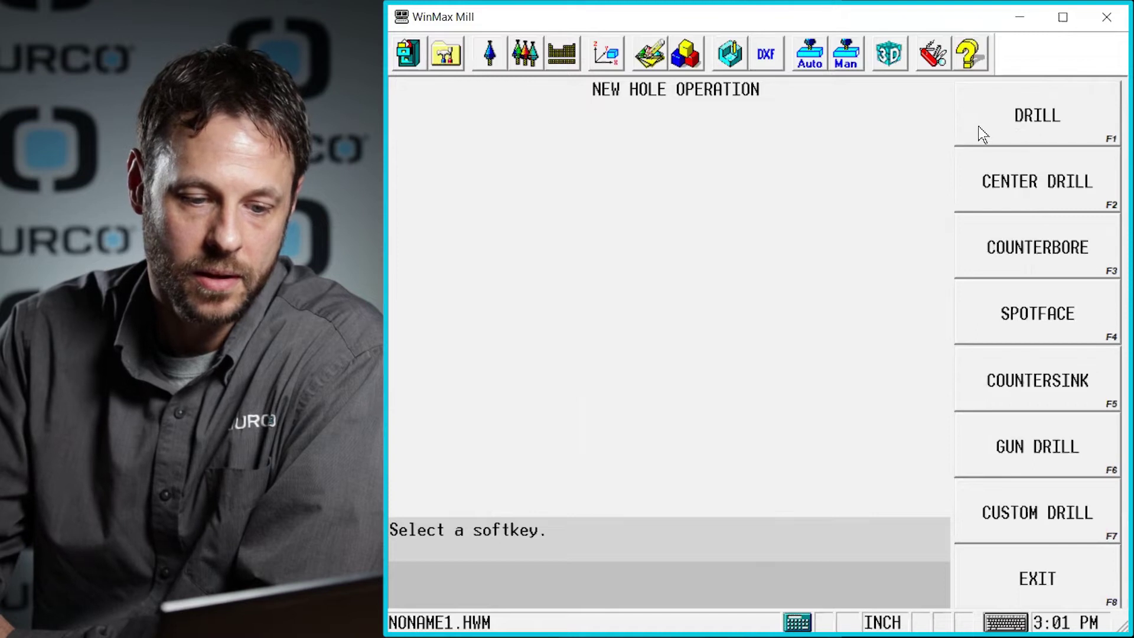
left_click(999, 180)
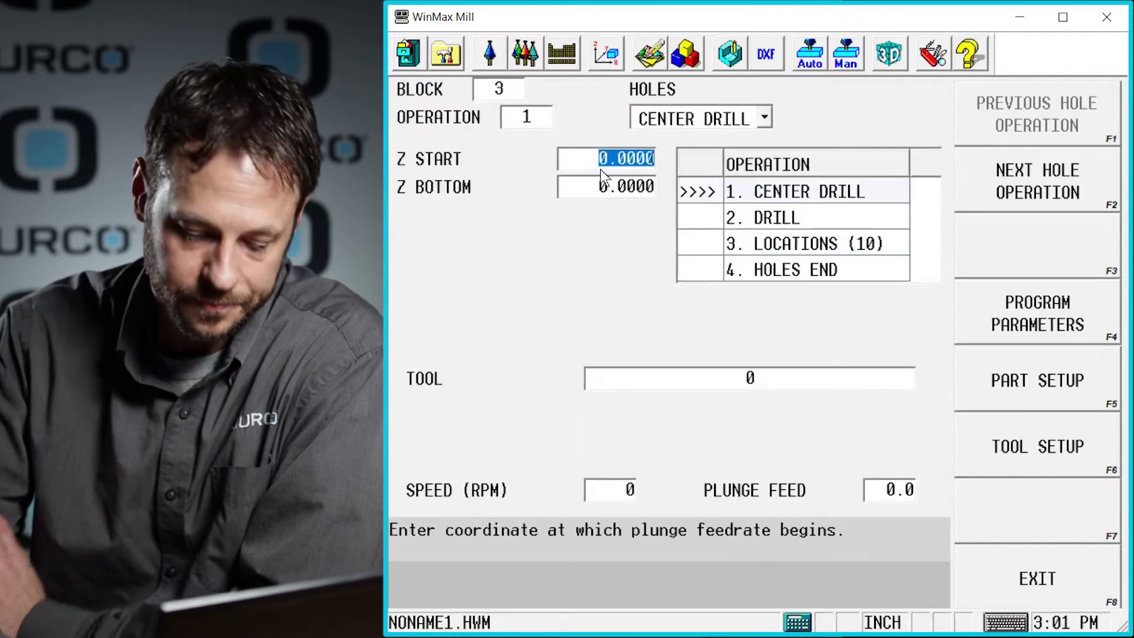
Set the center drill operation's Z start to -0.4 and Z bottom to -0.575, and assign tool 150, the 0.2500 center drill.
type("-0.4")
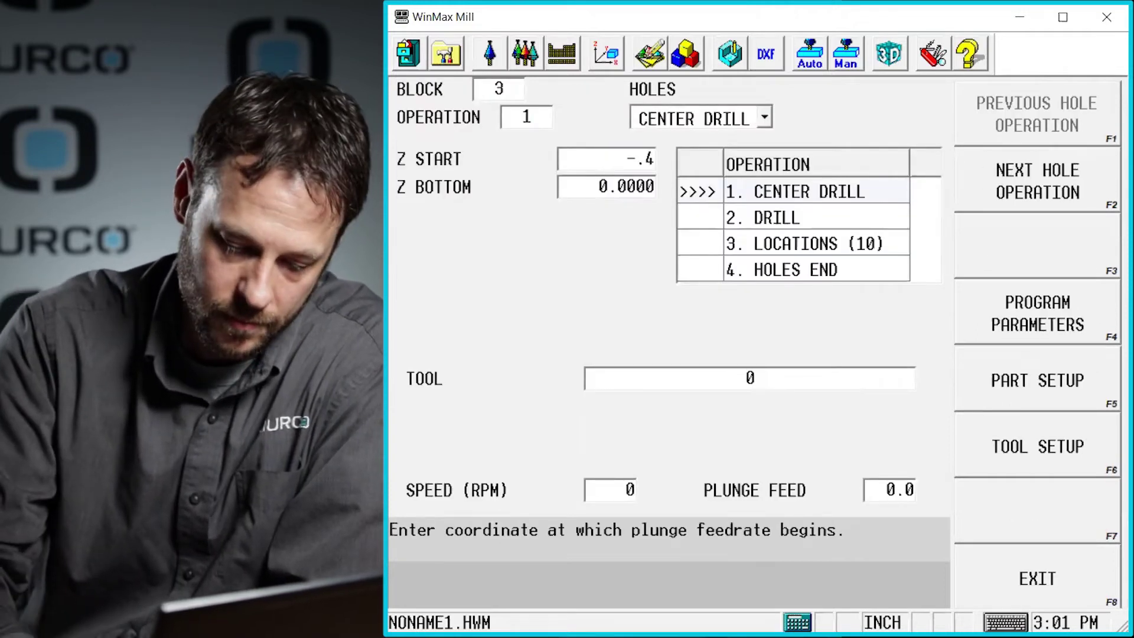
key("Return")
type("-0.")
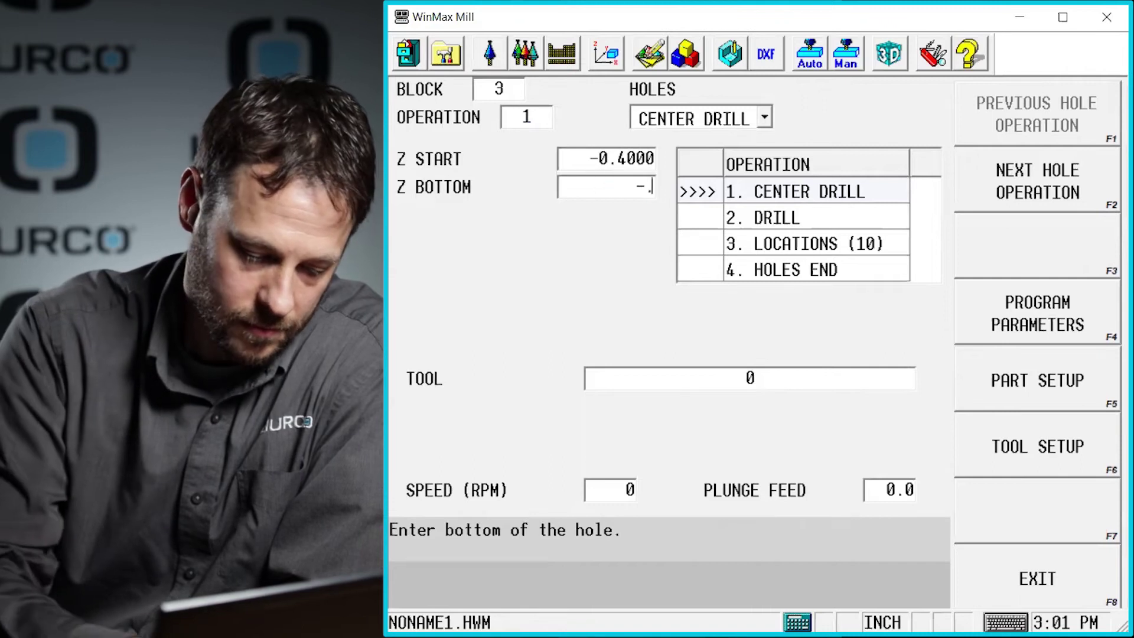
type("575")
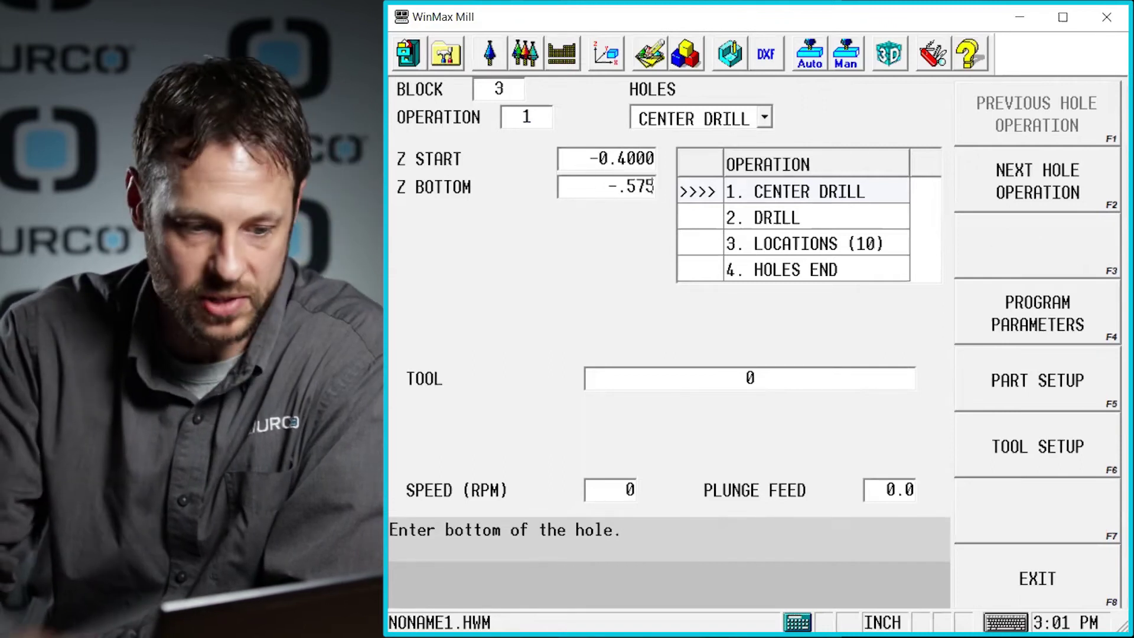
key("Return")
left_click(1053, 253)
left_click(731, 349)
left_click(1033, 112)
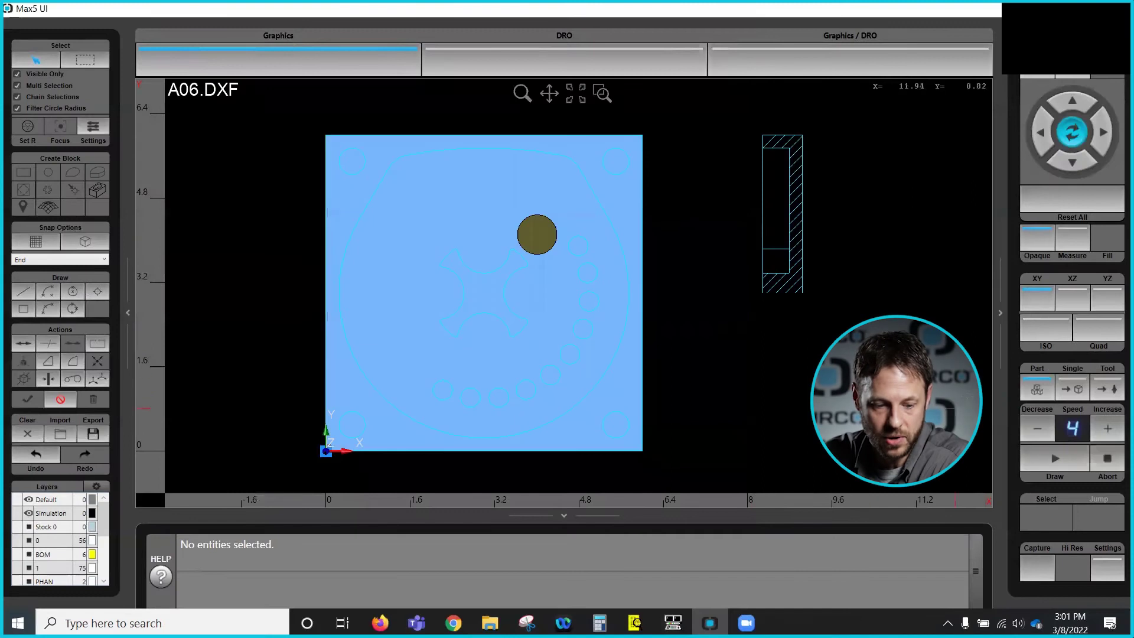
Switch to Max5 UI, simulate the pocket and arc-pattern holes, examine them in 3D, then clear the simulation and restore the XY view.
left_click(1055, 459)
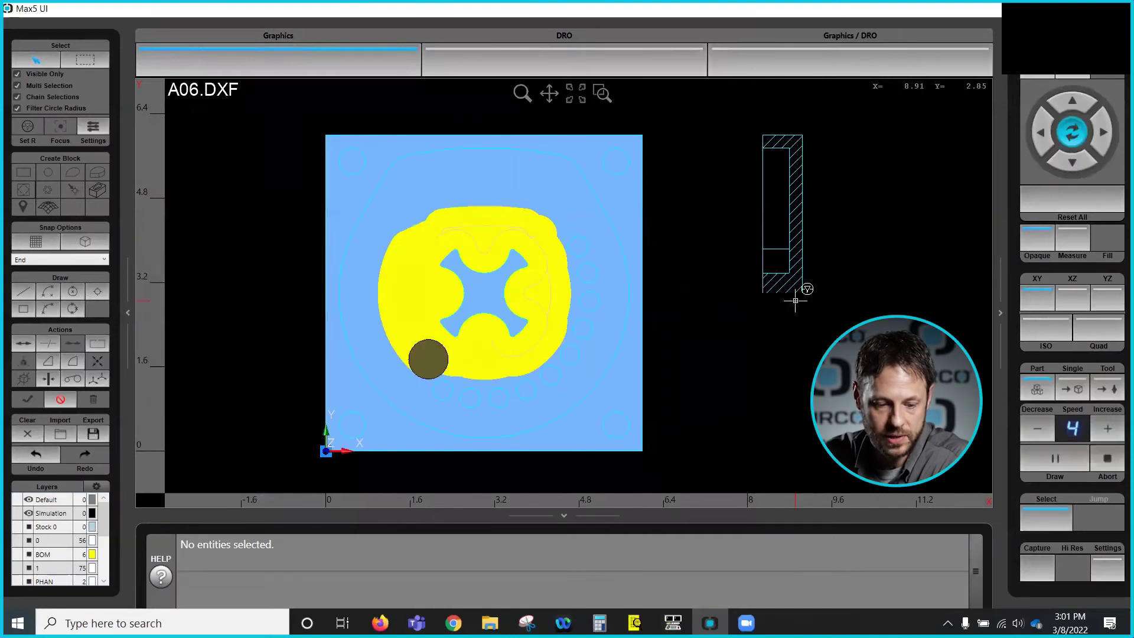
left_click(1046, 328)
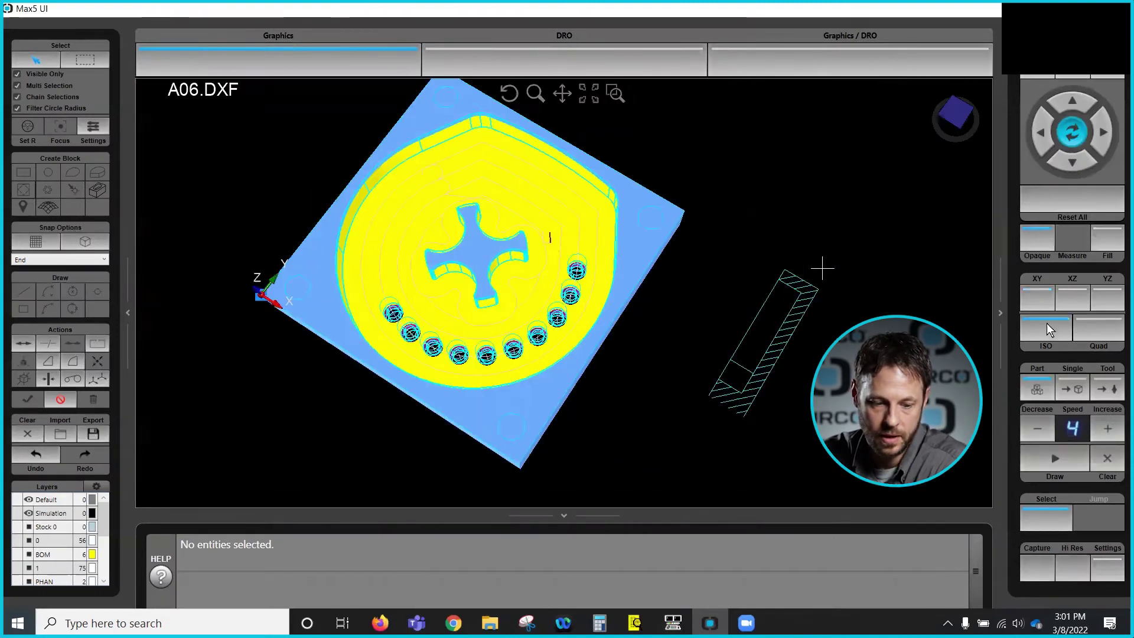
mouse_move(707, 254)
left_mouse_down()
mouse_move(721, 253)
mouse_move(734, 281)
mouse_move(716, 270)
mouse_move(649, 328)
mouse_move(625, 286)
mouse_move(663, 265)
left_mouse_up()
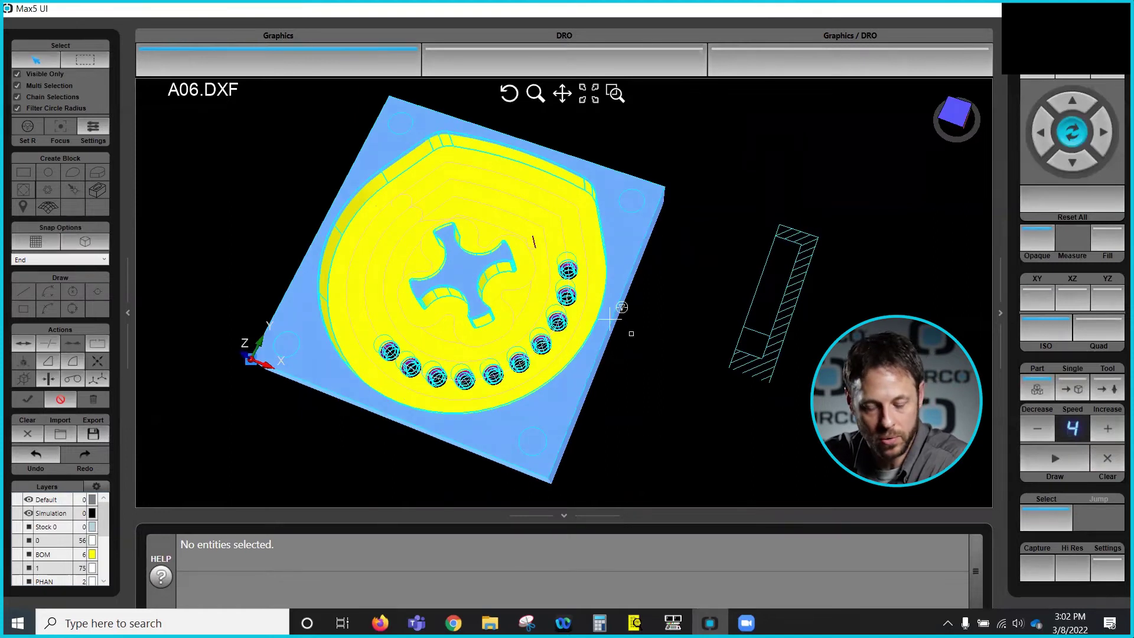
left_click(1111, 461)
left_click(1039, 305)
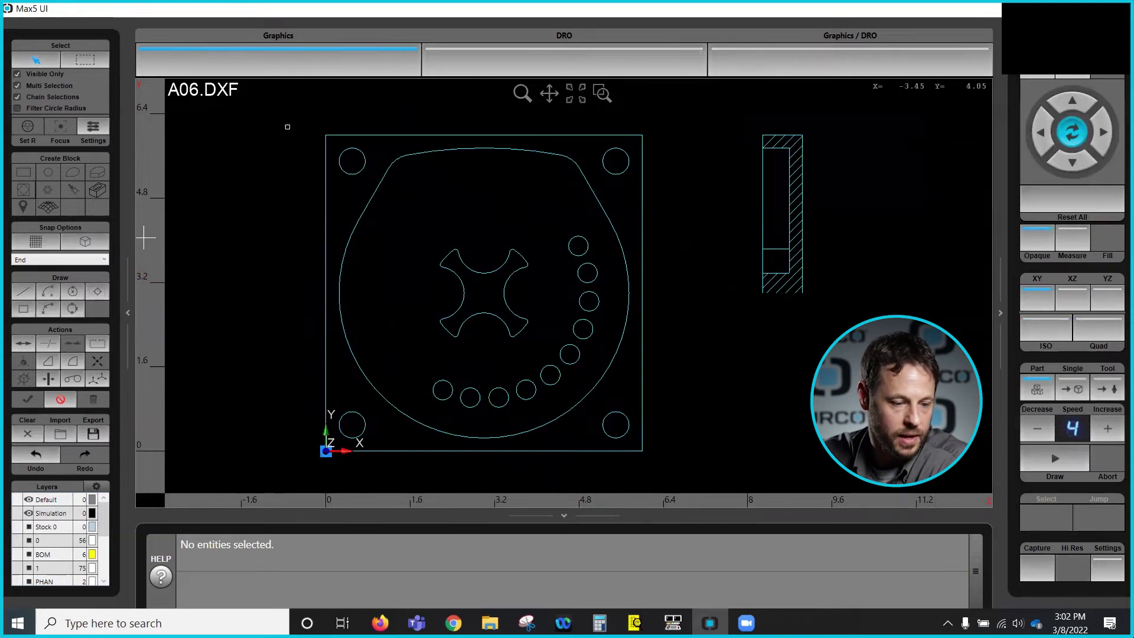
Select the four corner circles with Filter Circle Radius off and create a patterned holes block from them with Z bottom -0.06.
left_click(360, 174)
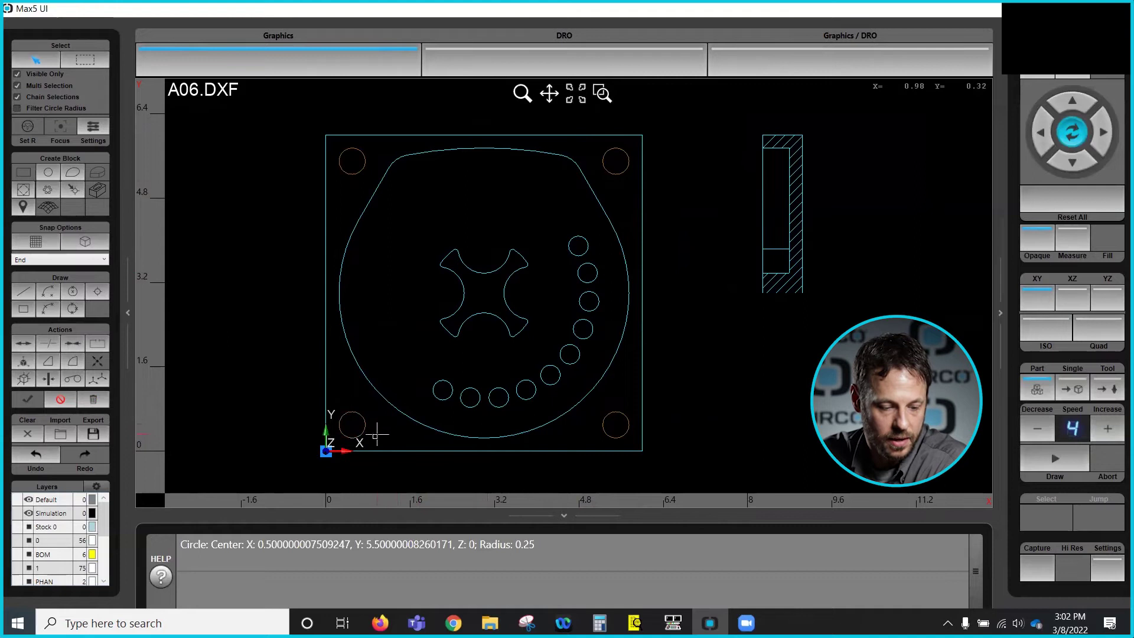
left_click(51, 192)
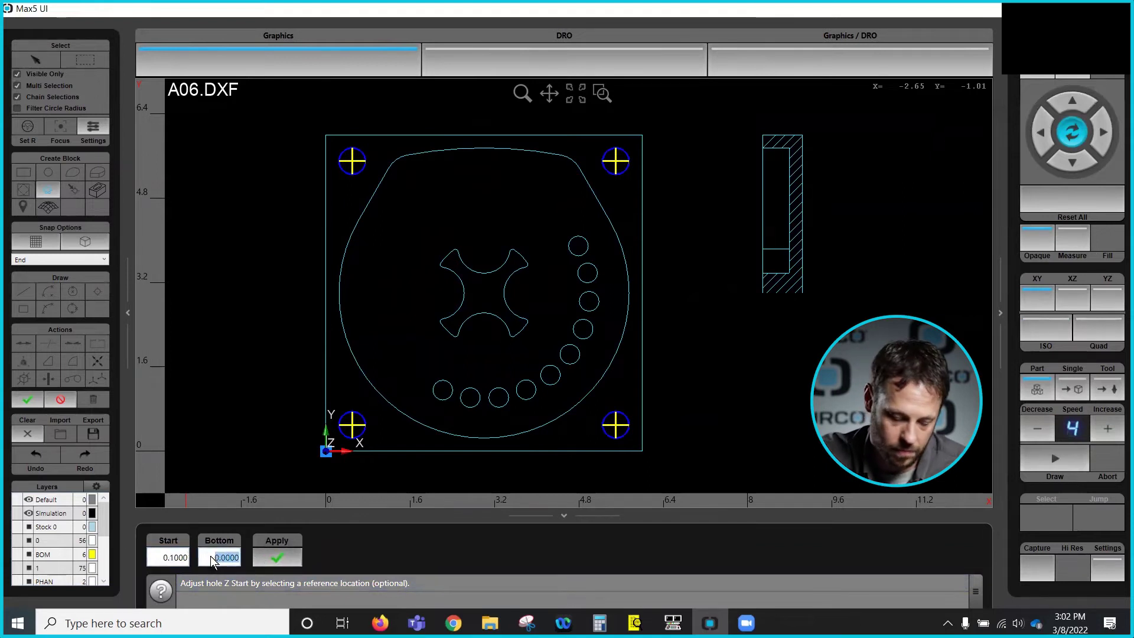
type("-.06")
key("Return")
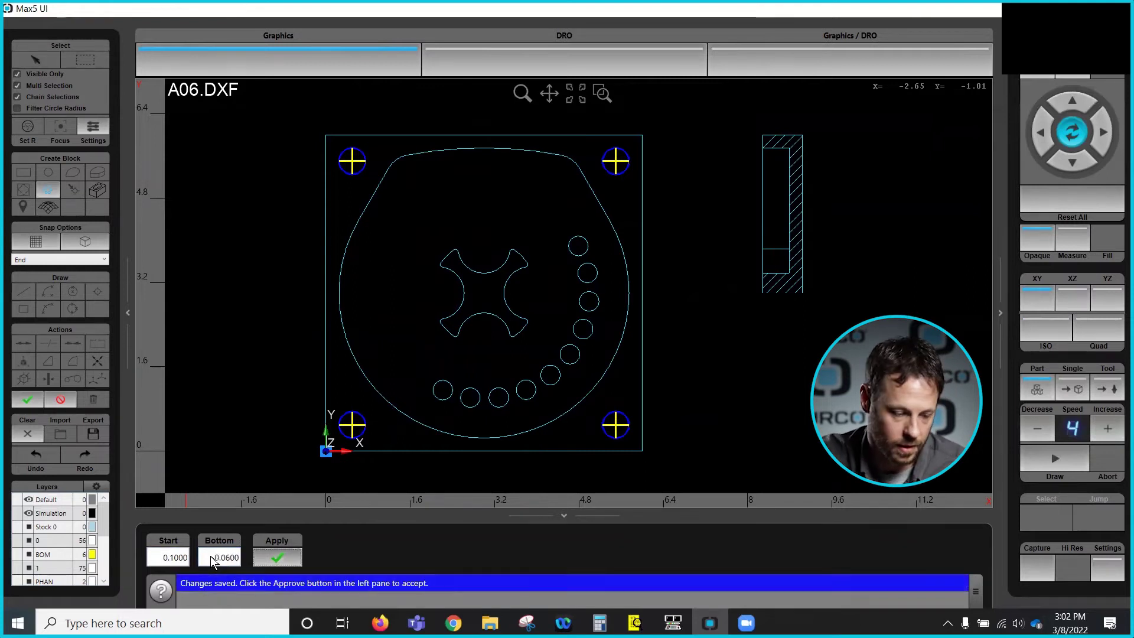
left_click(32, 399)
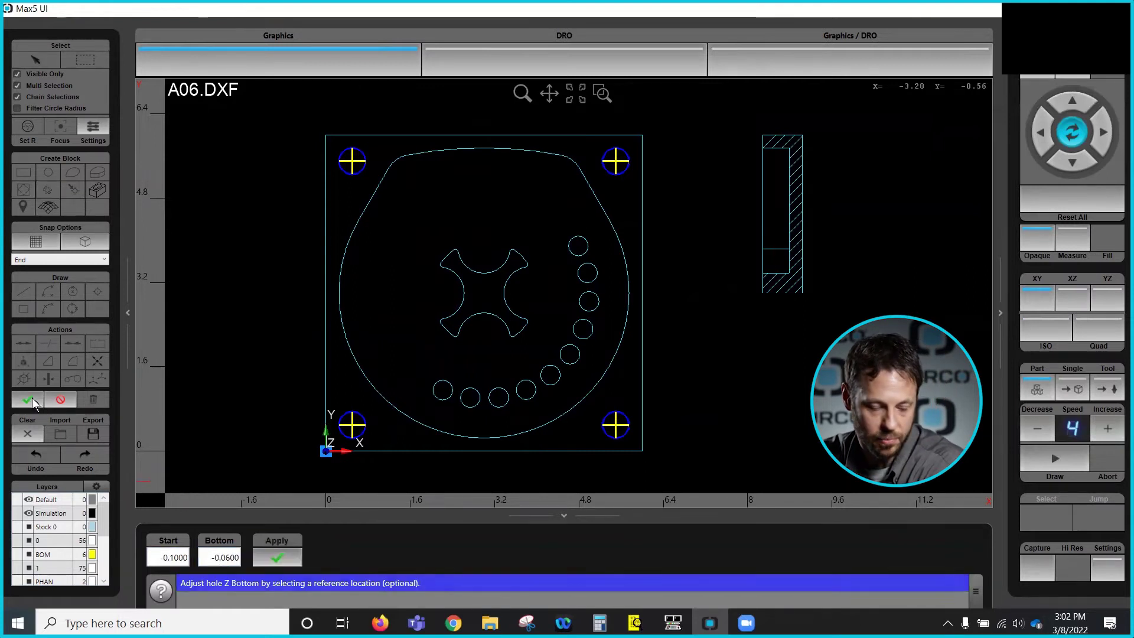
left_click(30, 398)
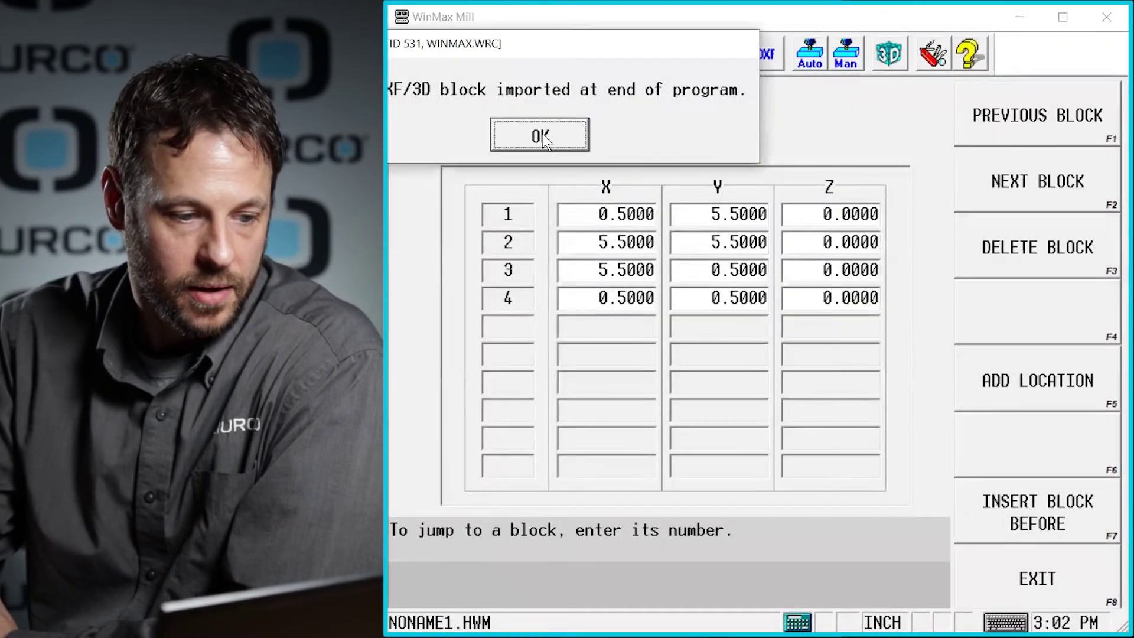
left_click(539, 136)
Open the holes block inside the four-location pattern from the program review and set its drill operation's Z bottom to -0.95.
left_click(685, 53)
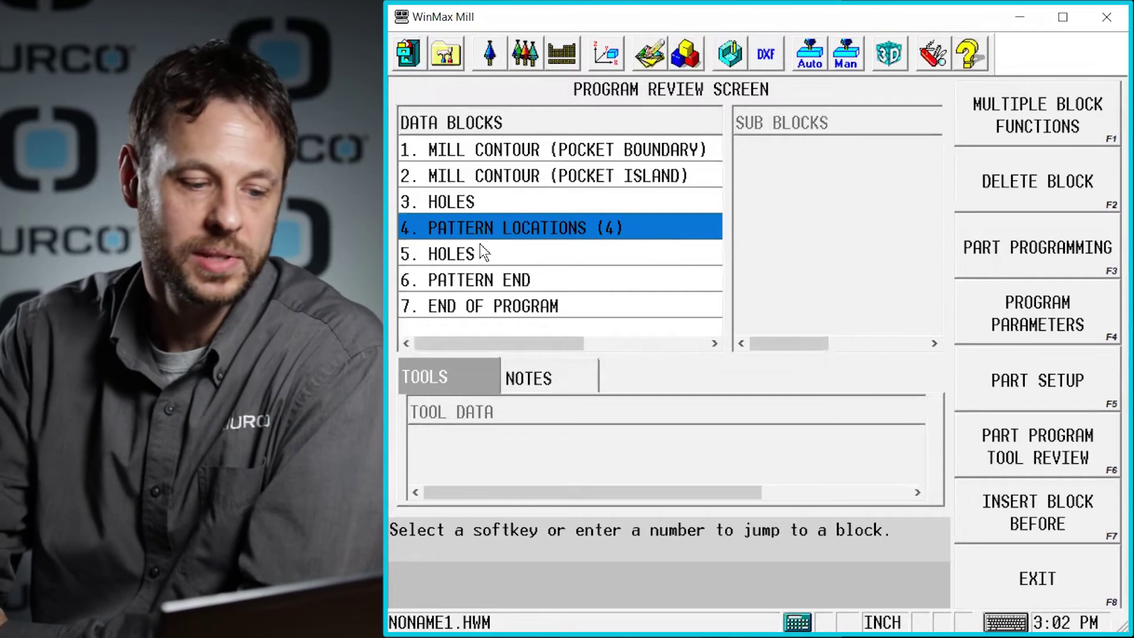
left_click(453, 251)
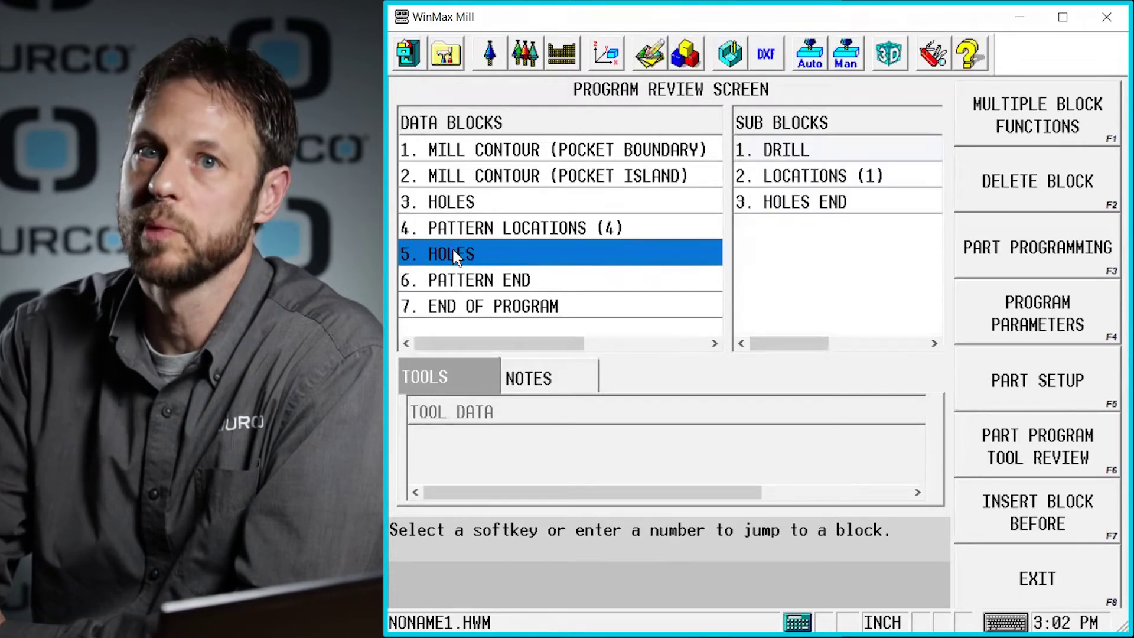
key("Up")
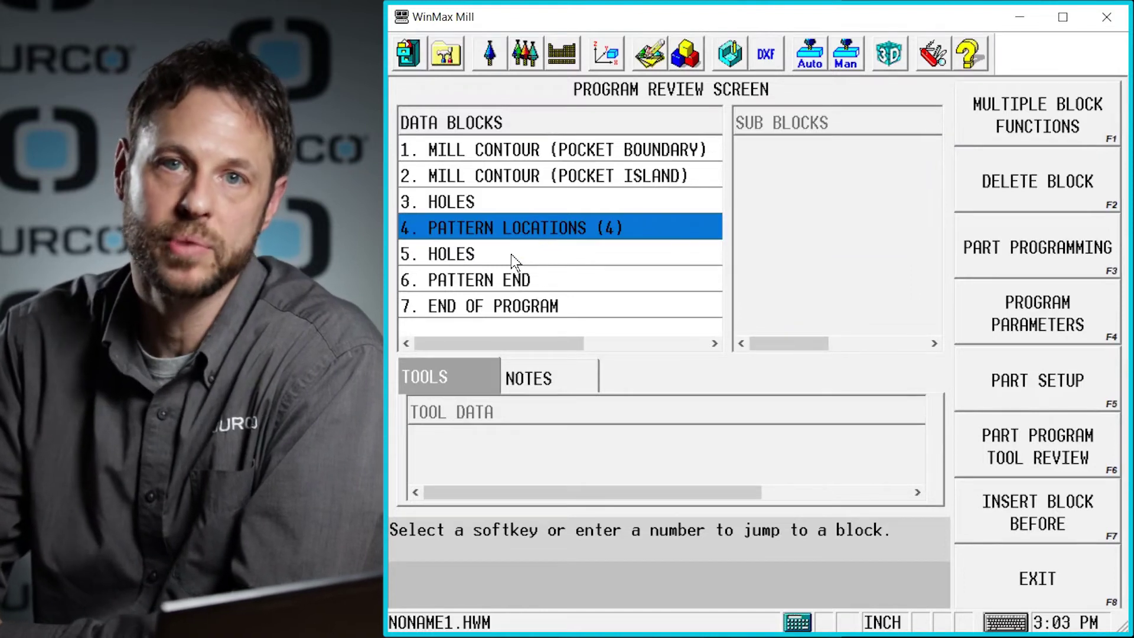
double_click(480, 253)
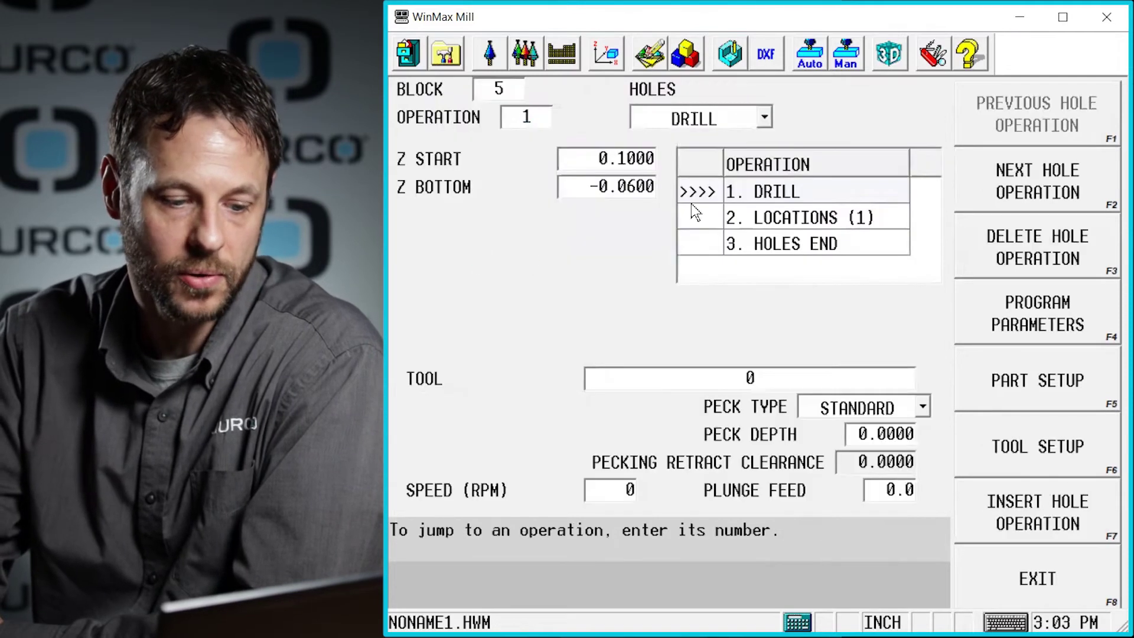
left_click(780, 377)
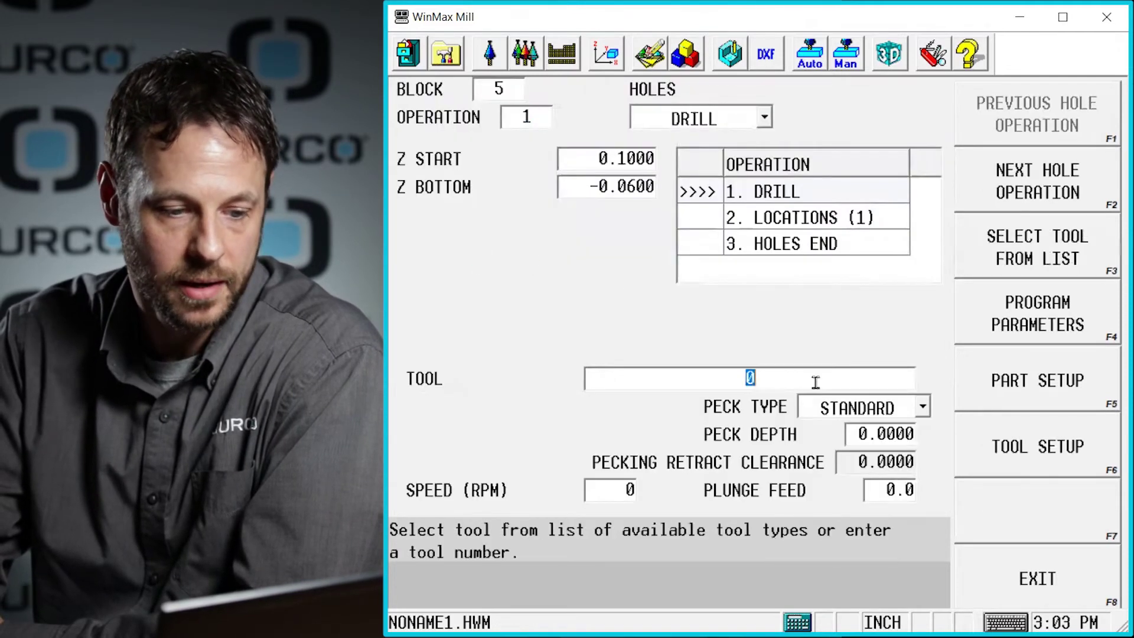
left_click(581, 185)
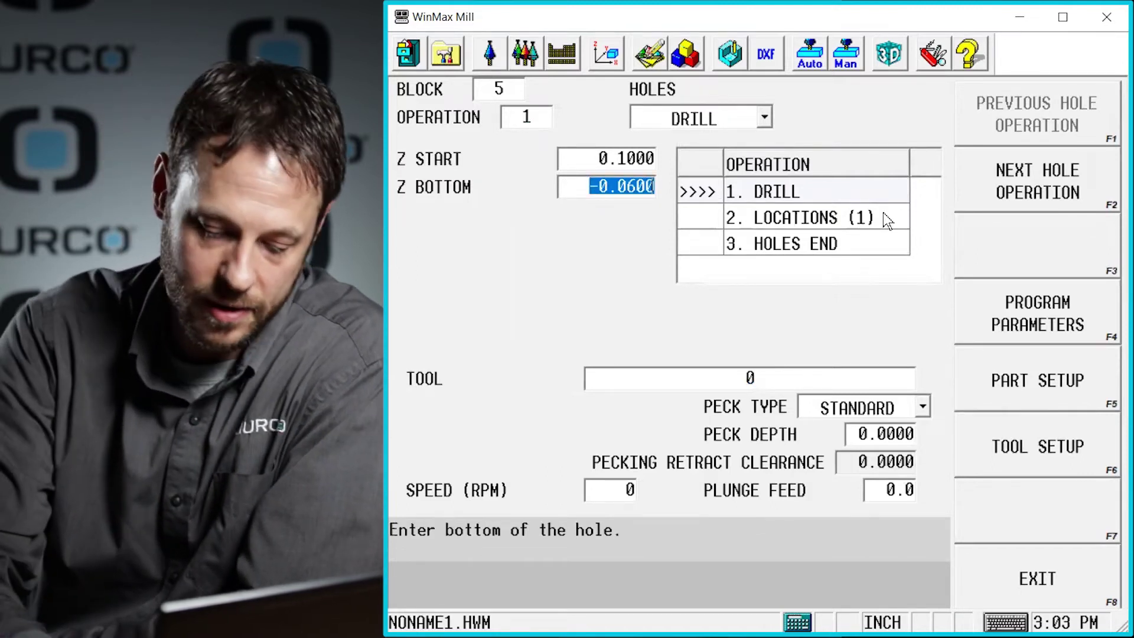
type("-0.9")
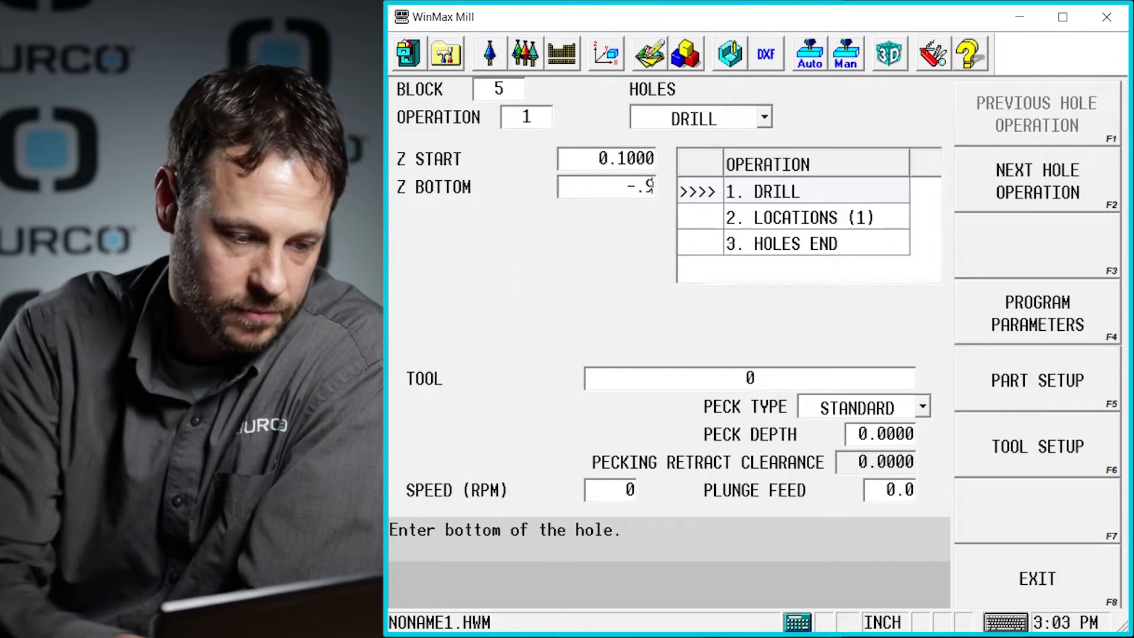
type("5")
key("Return")
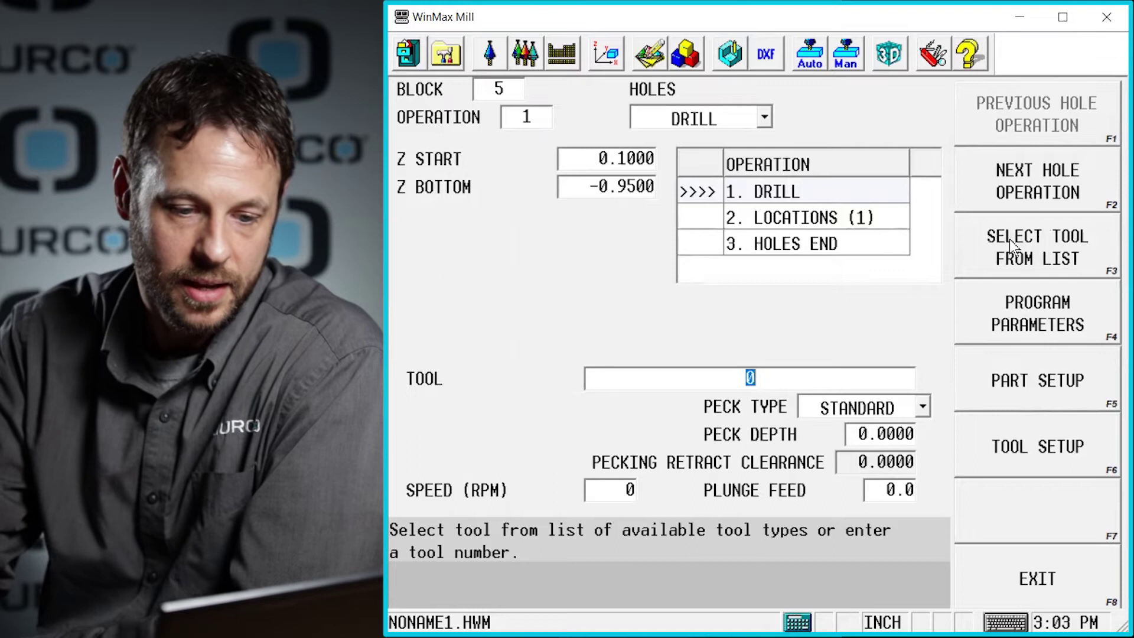
Assign tool 120, the 0.5000 drill, to the corner holes' drill operation.
left_click(1041, 260)
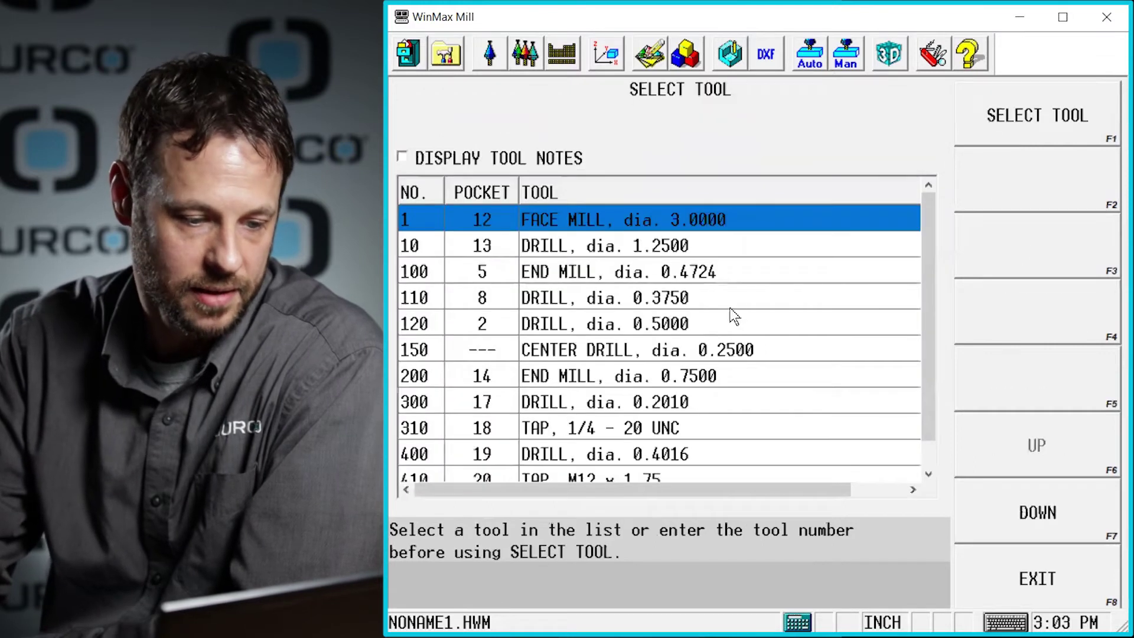
left_click(677, 325)
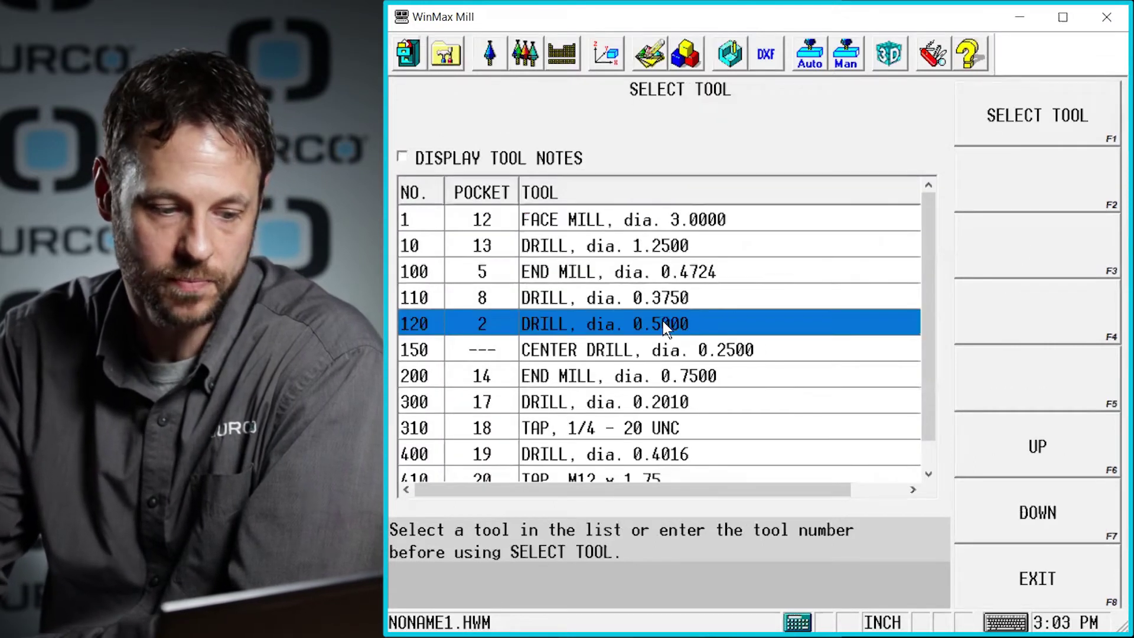
left_click(1040, 119)
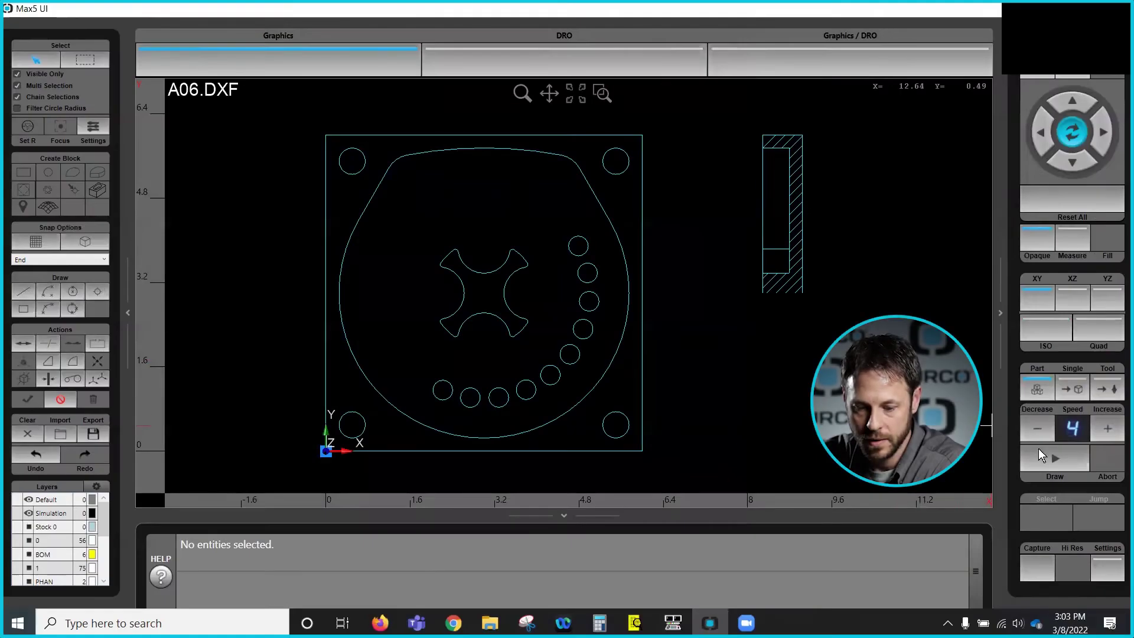
Simulate the whole program in Max5 UI with the drawing speed raised to 5 and examine the corner holes in 3D.
left_click(1041, 456)
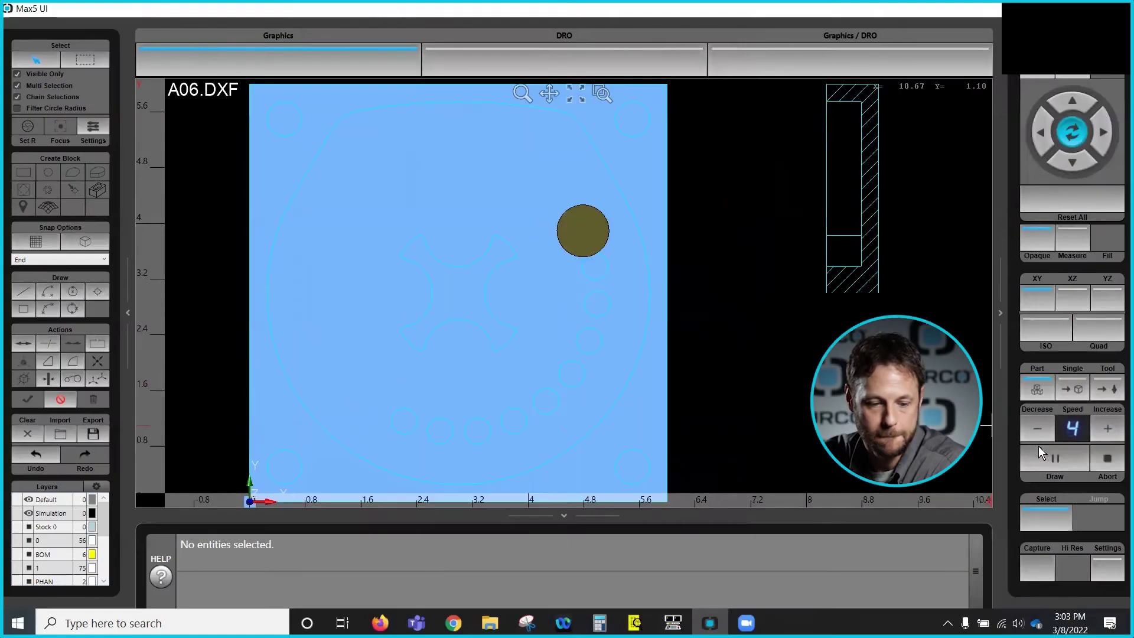
left_click(1108, 428)
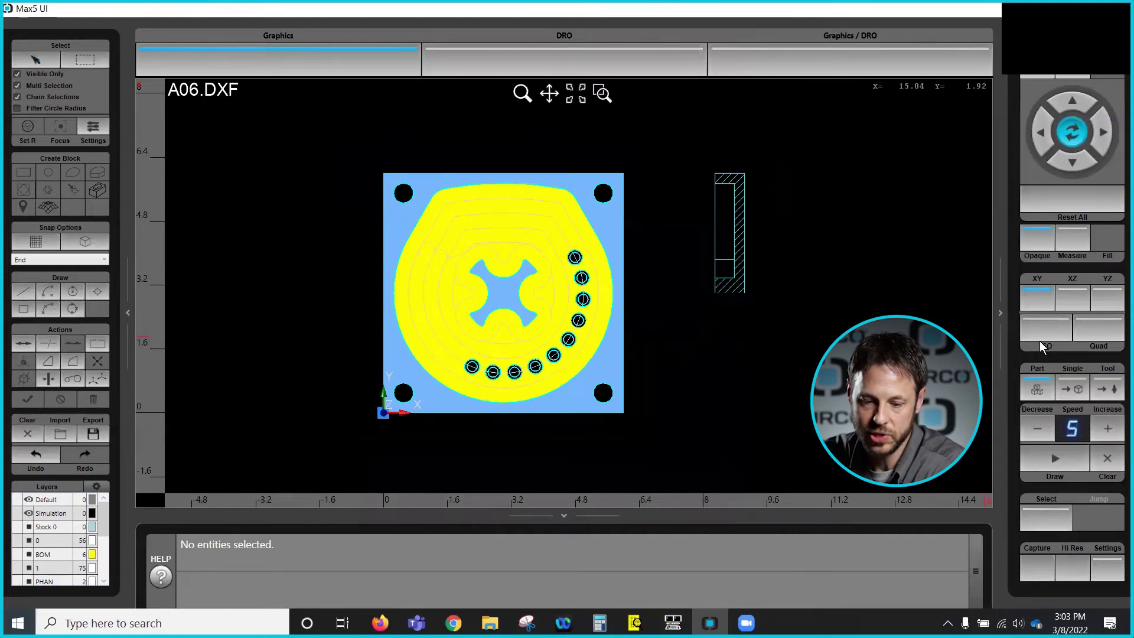
left_click(1043, 334)
left_click_drag(438, 289, 455, 368)
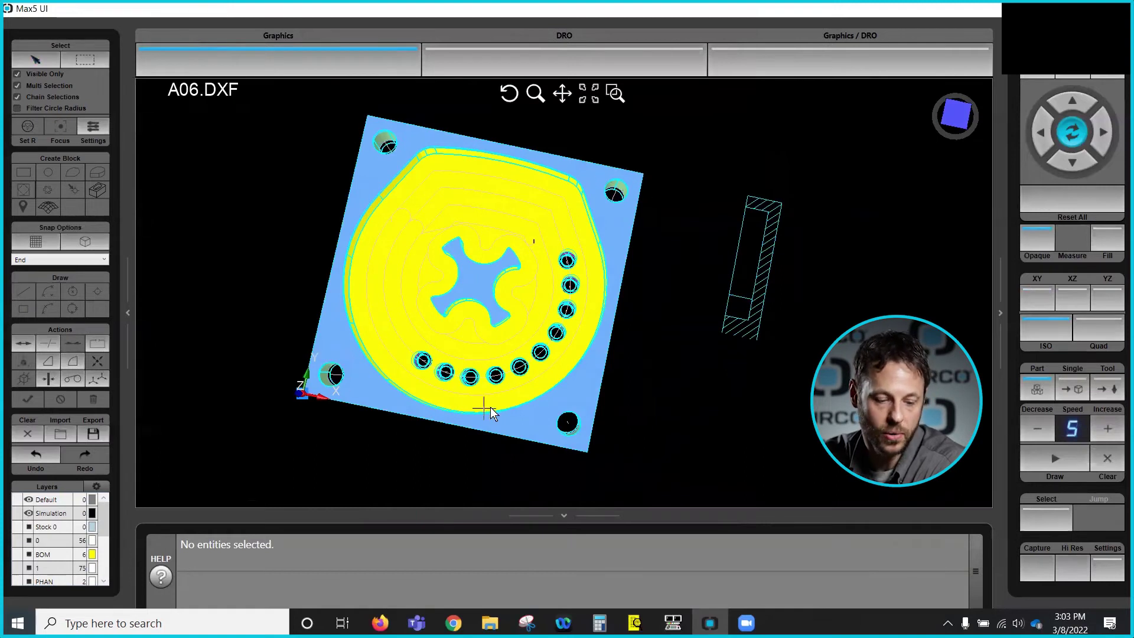
left_click_drag(490, 407, 594, 391)
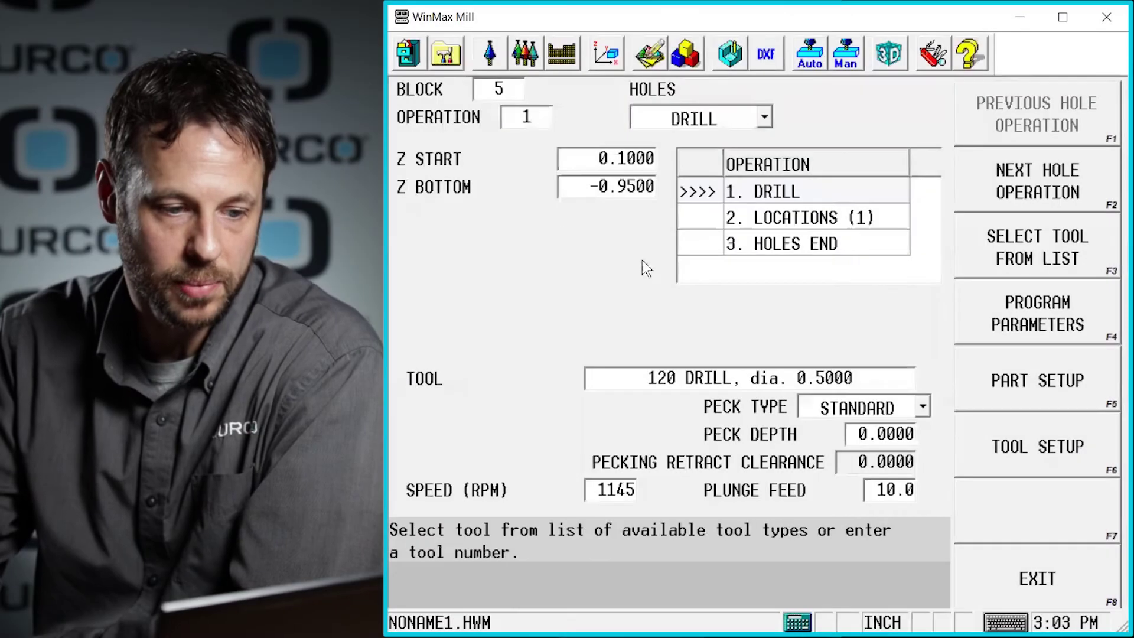
Insert a Mill Circle block before the Pattern End block in the program review.
left_click(696, 62)
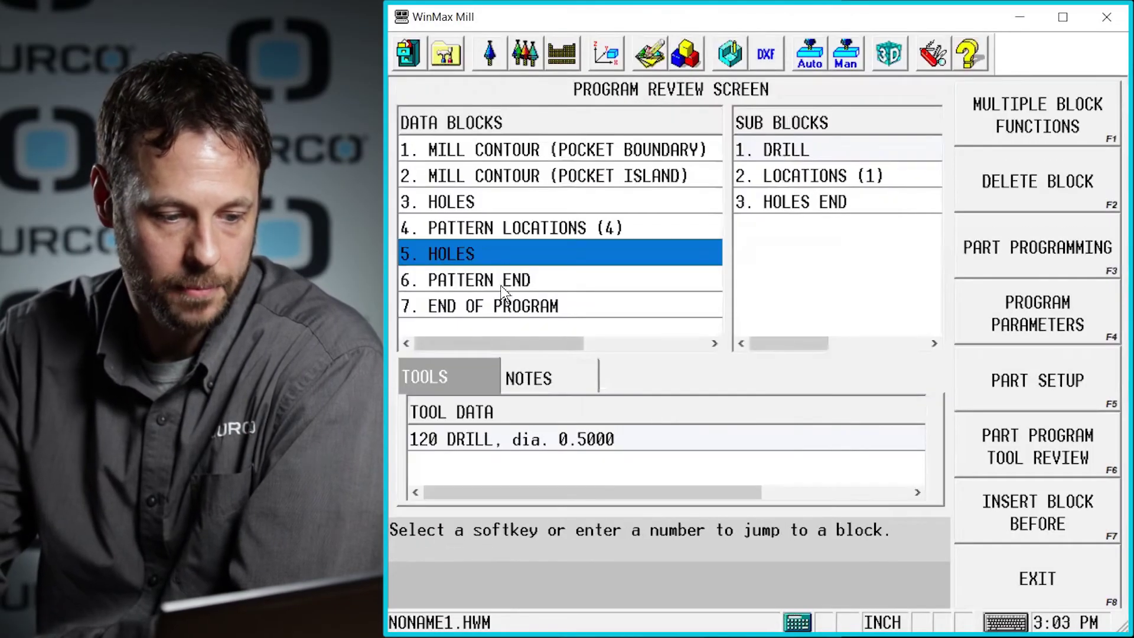
left_click(503, 288)
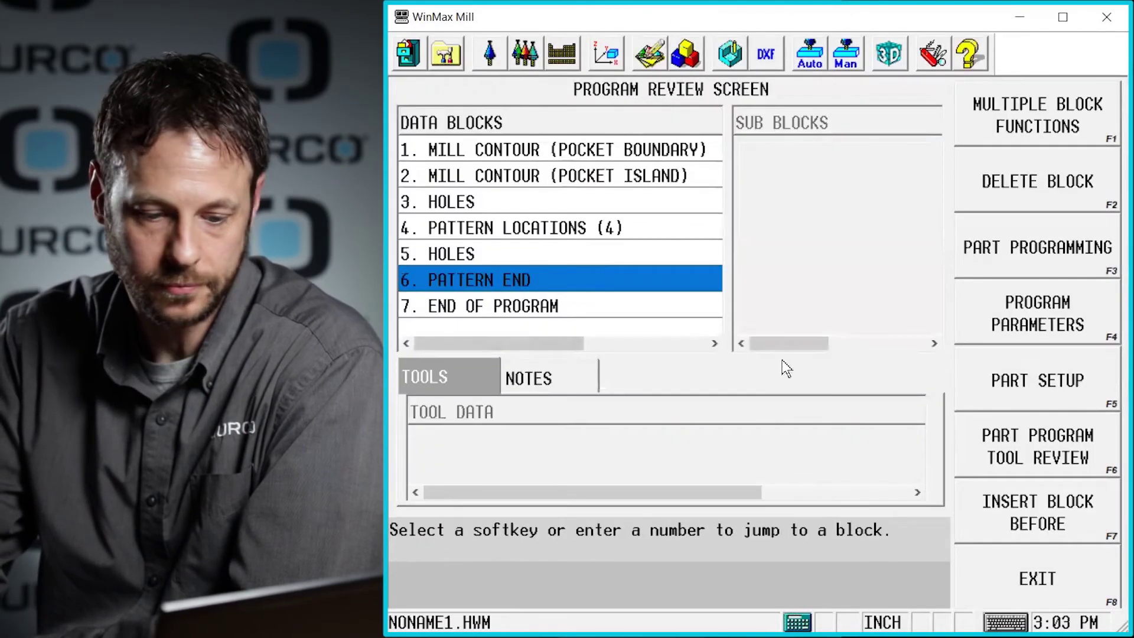
left_click(1017, 522)
left_click(1015, 249)
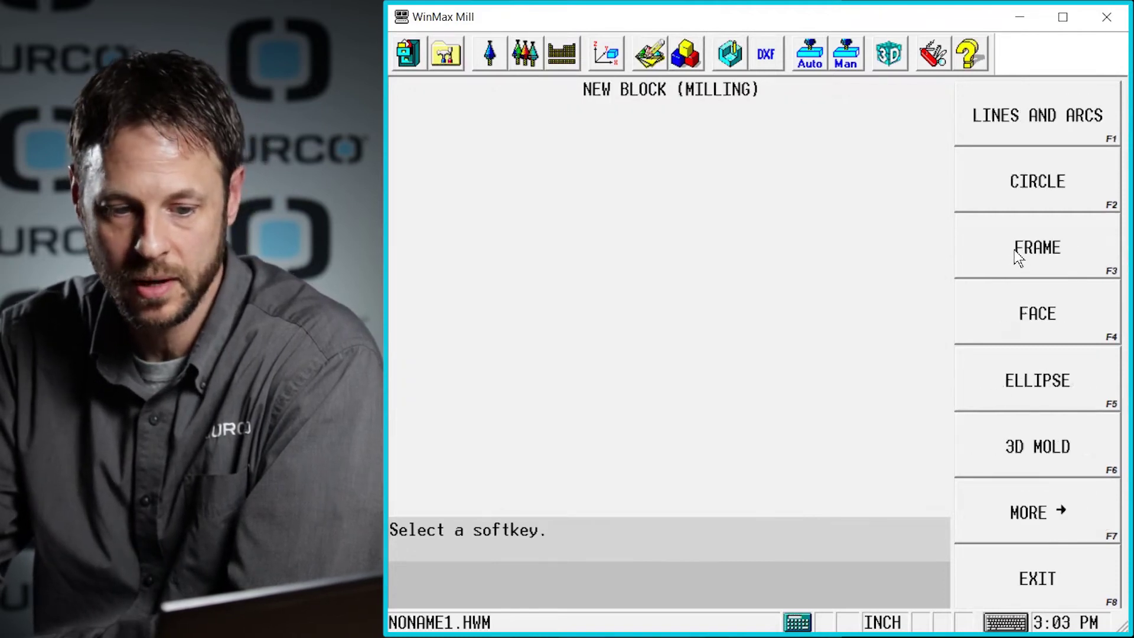
left_click(1015, 180)
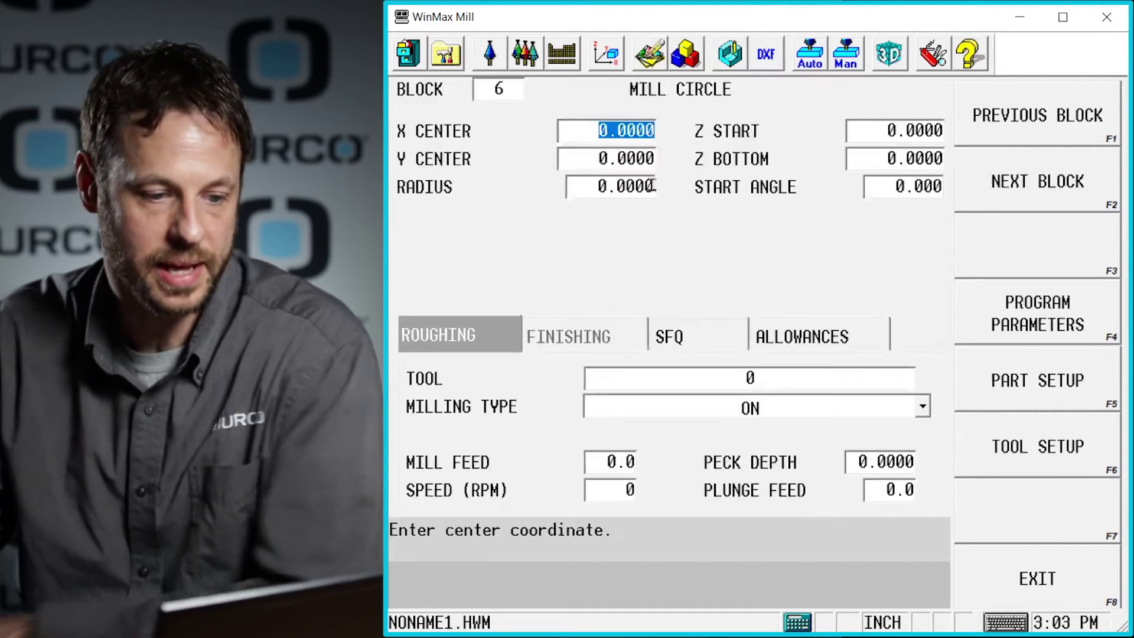
Set the circle's radius to 0.4, Z start to 0.1 and Z bottom to -0.4.
left_click(648, 186)
type(".4")
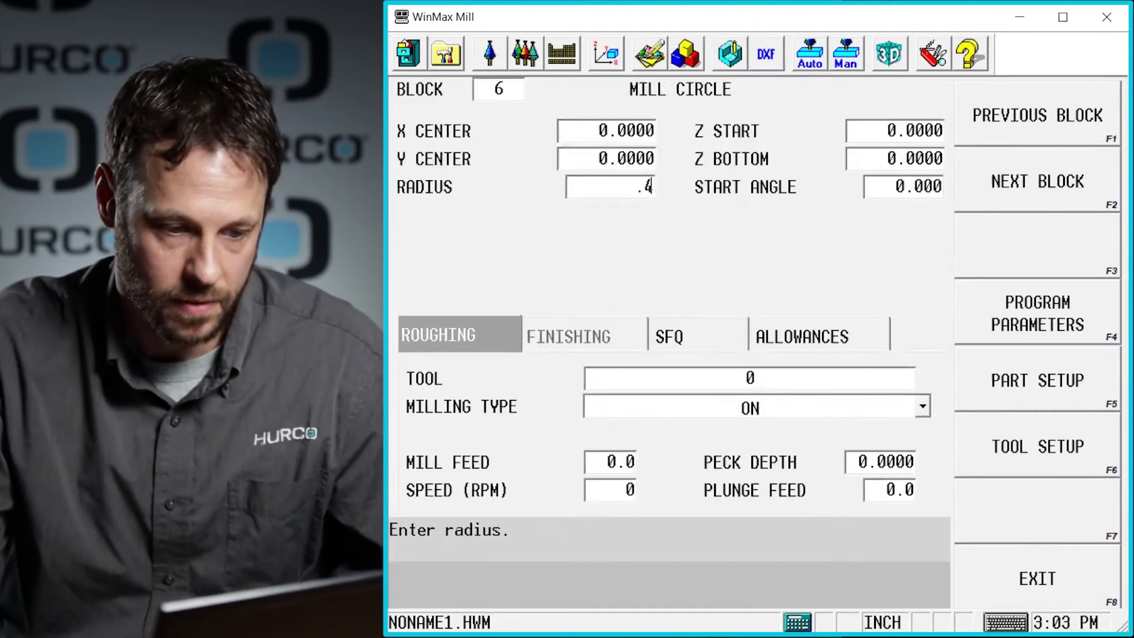
key("Return")
key("Return")
key("Up")
type(".1")
key("Return")
type("-.4")
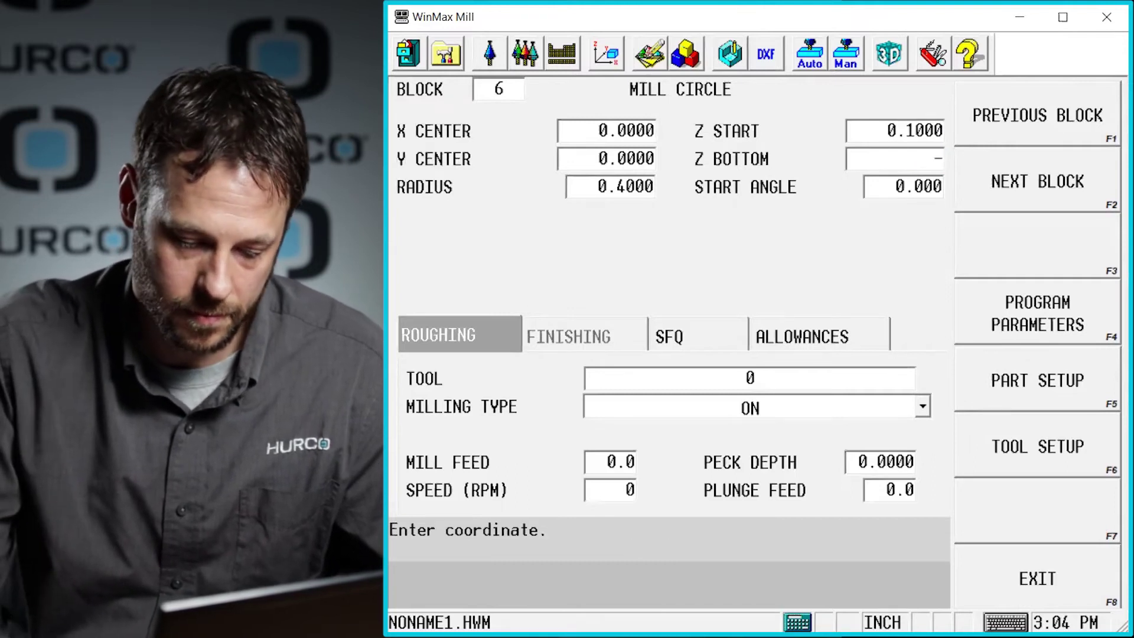
key("Return")
key("Return")
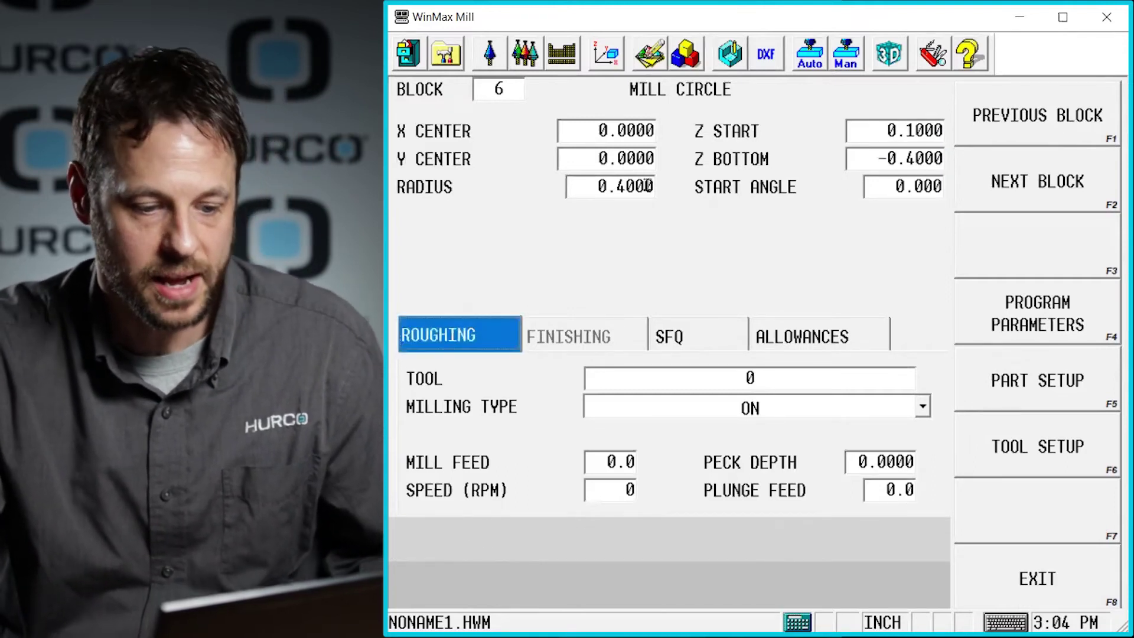
key("Return")
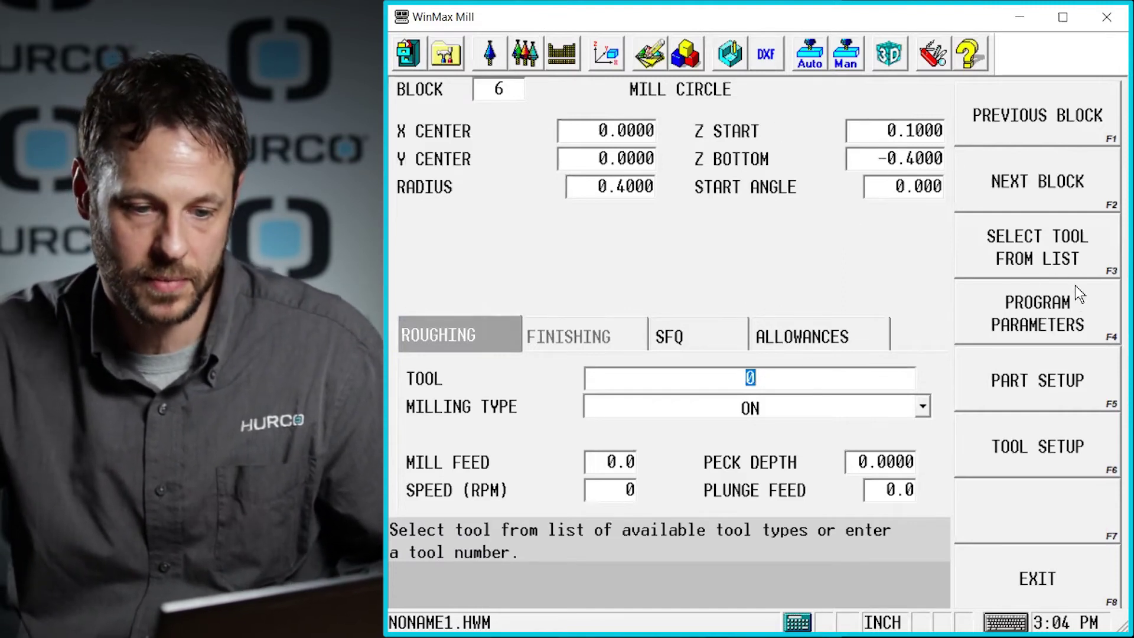
Assign tool 100, the 0.4724 end mill, to the circle's roughing and set its milling type to Inside.
left_click(963, 254)
left_click(739, 270)
left_click(1038, 116)
left_click(814, 409)
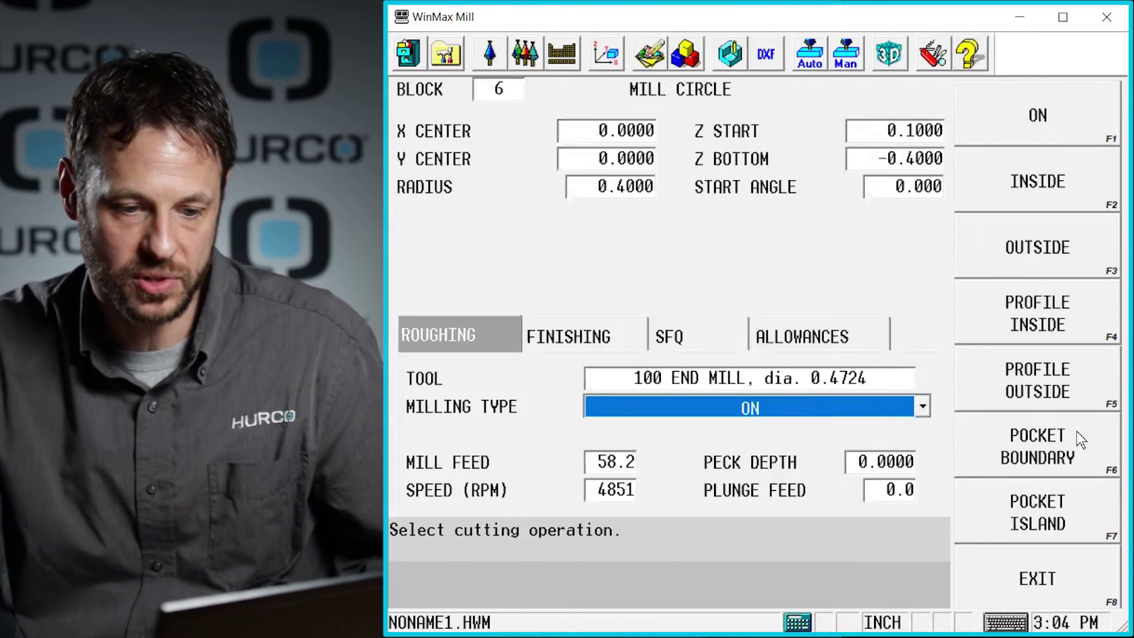
left_click(1063, 188)
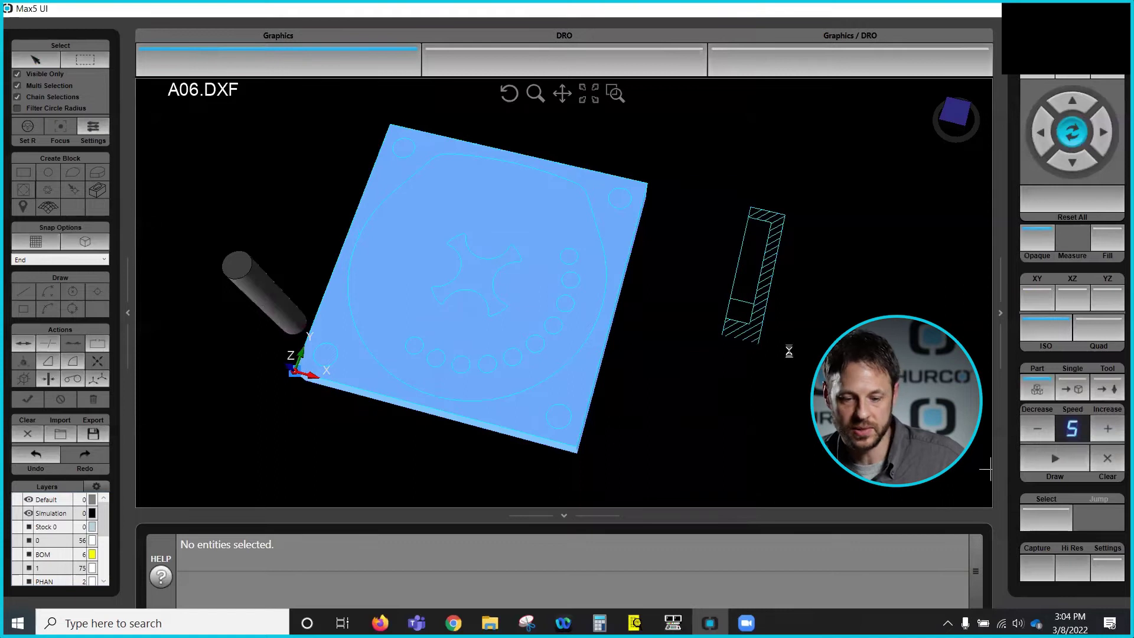
Switch to Max5 UI and examine the simulated corner counterbores, pocket and hole pattern in 3D.
left_click_drag(747, 391, 722, 388)
scroll(689, 321, "up", 2)
left_click_drag(680, 227, 653, 228)
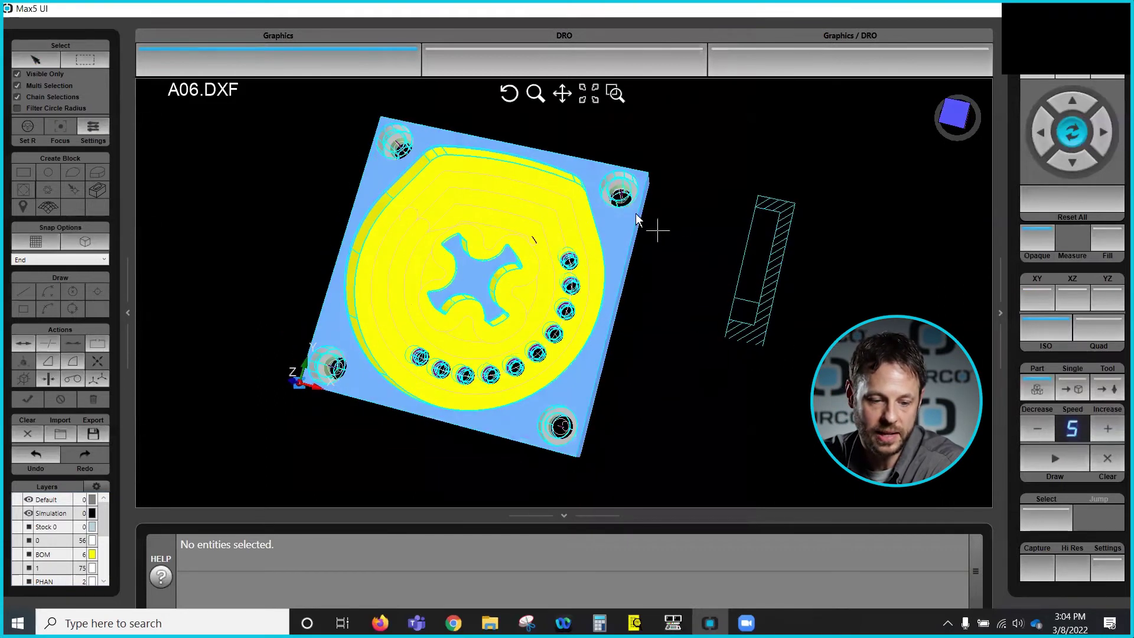
scroll(622, 196, "up", 2)
left_click_drag(679, 274, 675, 267)
scroll(672, 261, "down", 2)
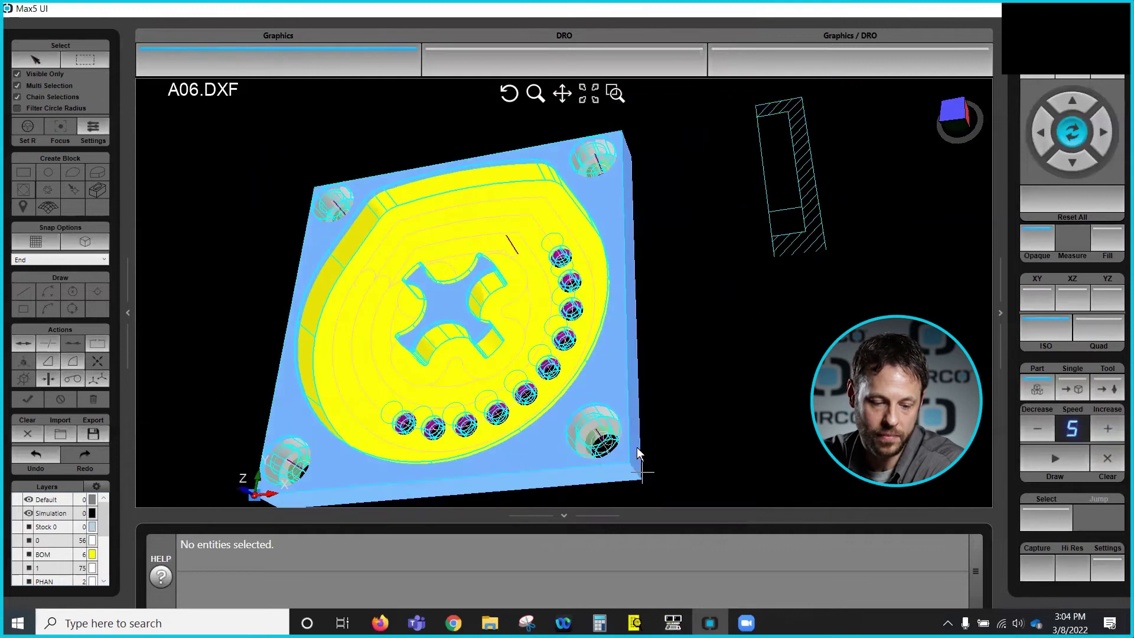
mouse_move(776, 378)
left_mouse_down()
mouse_move(590, 310)
mouse_move(615, 262)
mouse_move(600, 317)
mouse_move(636, 293)
mouse_move(671, 294)
mouse_move(646, 333)
mouse_move(642, 321)
left_mouse_up()
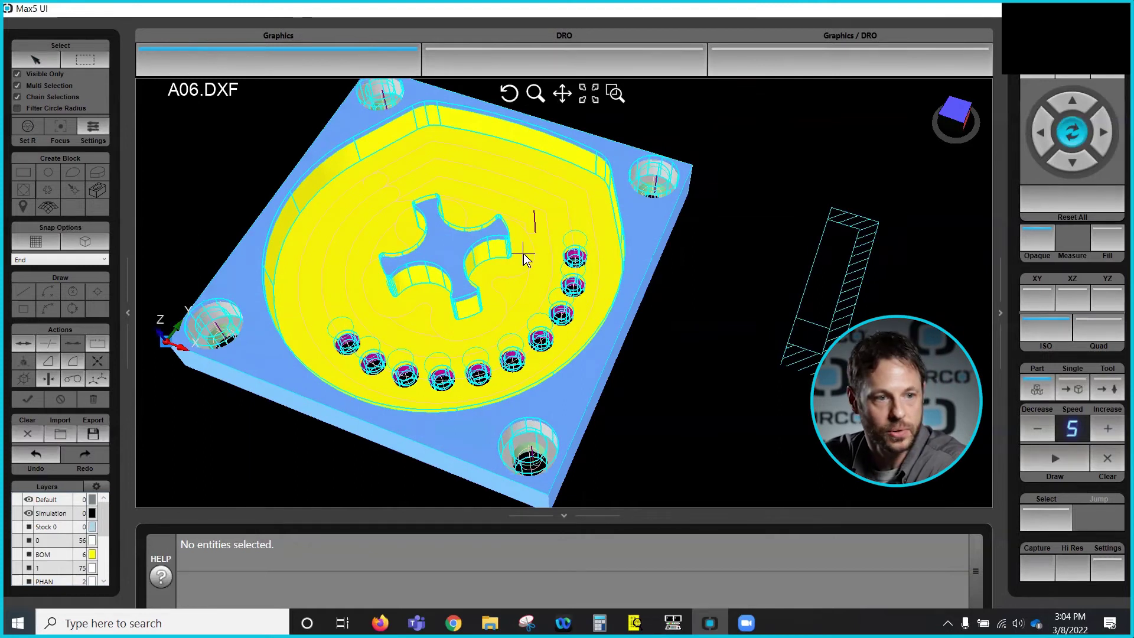
left_click_drag(459, 284, 497, 249)
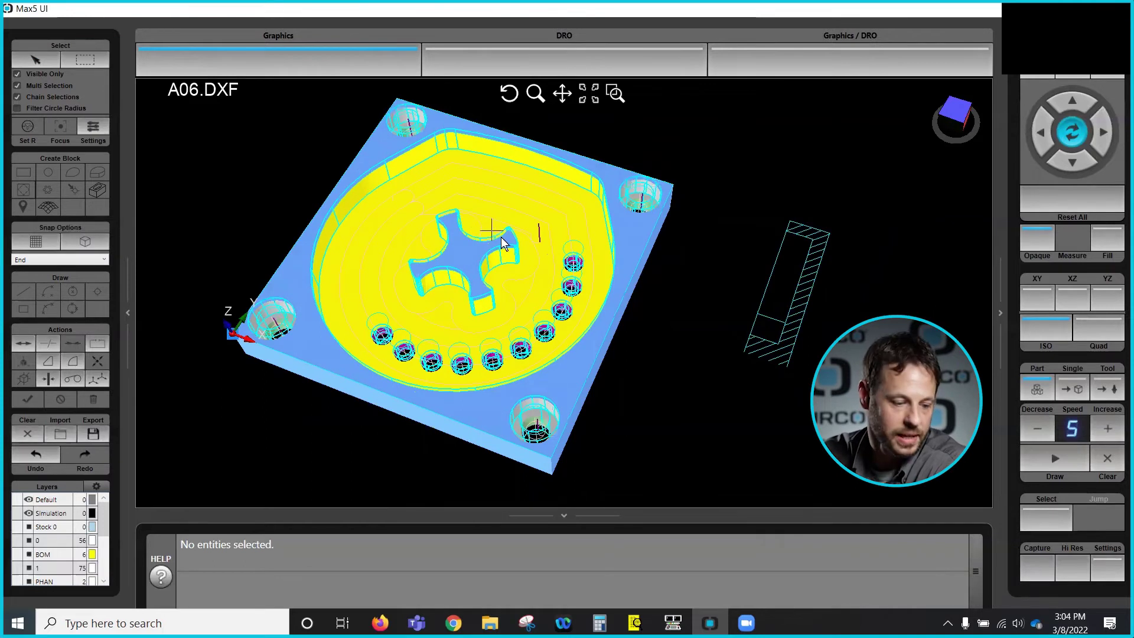
Clear the A06.DXF drawing and the simulated part from the graphics view.
left_click(30, 431)
left_click(561, 344)
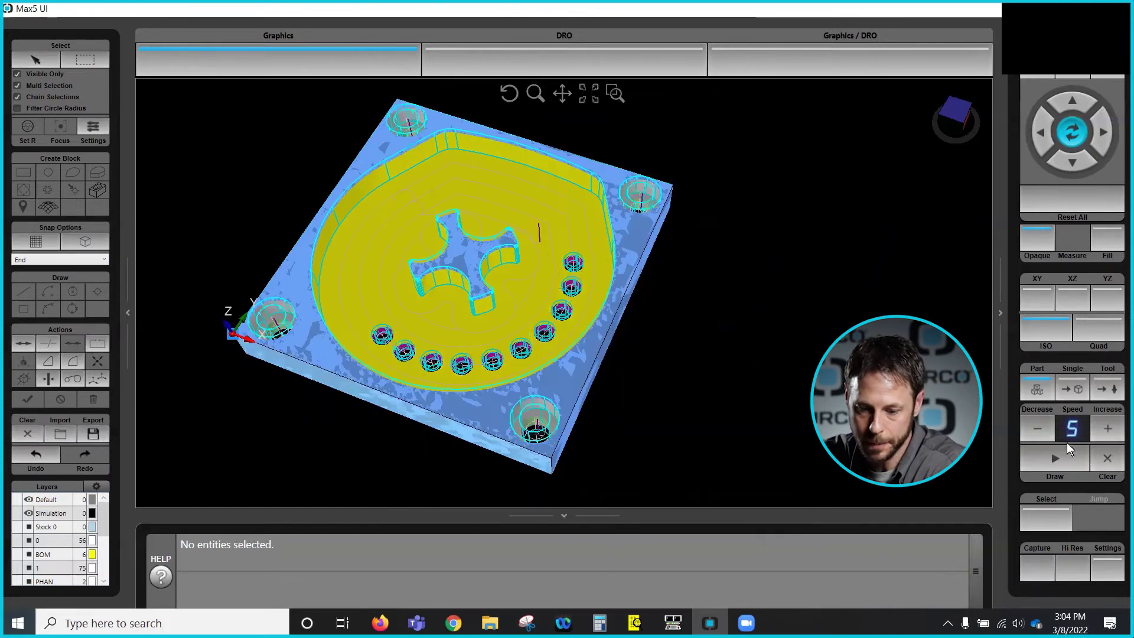
left_click(1107, 459)
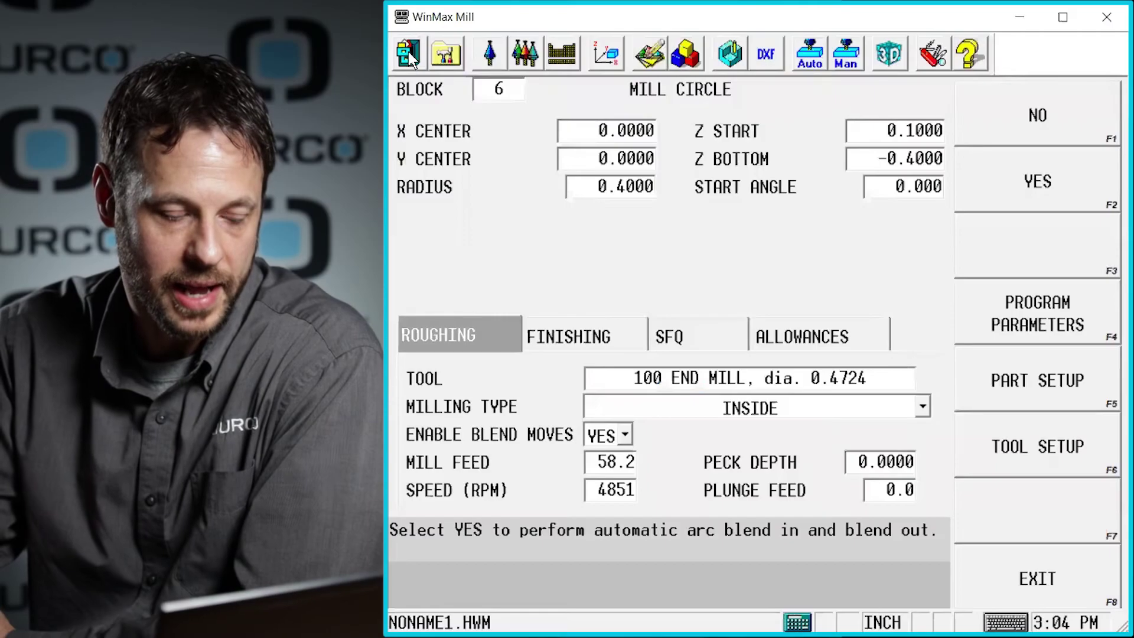
Switch to WinMax Mill and create a new program in the Program Manager.
left_click(409, 53)
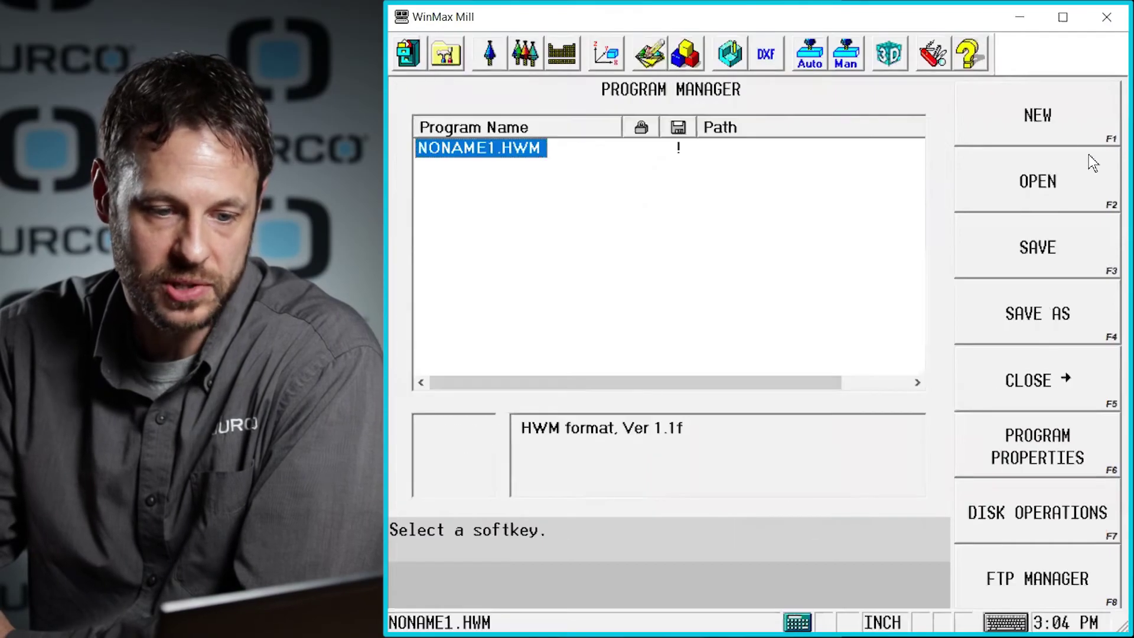
left_click(1040, 117)
left_click(1040, 115)
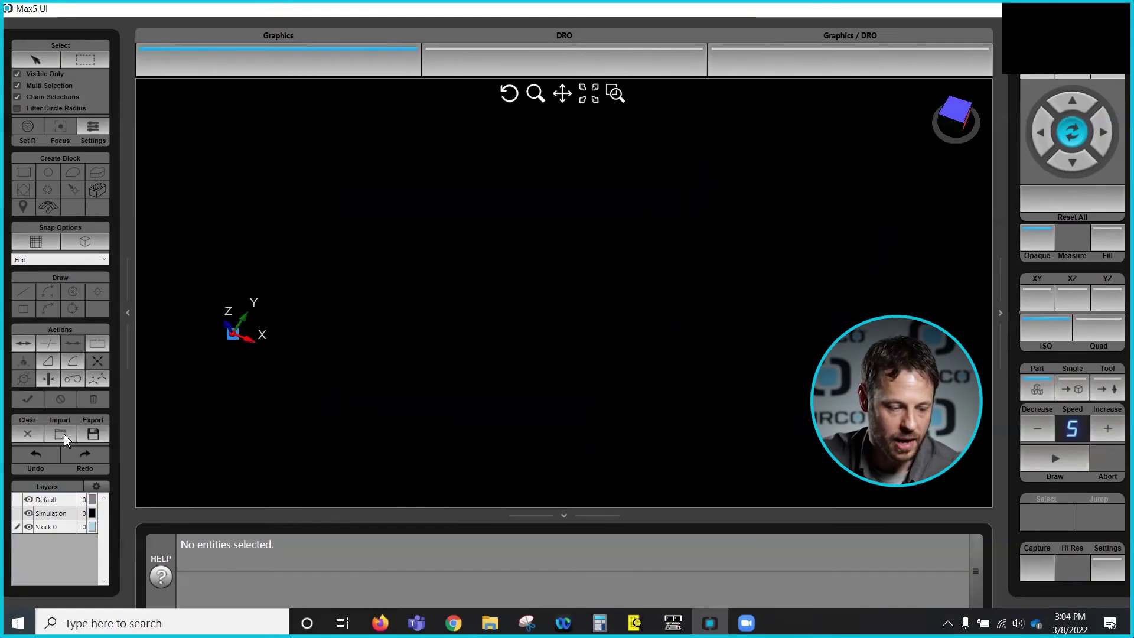
Import the drawing 3D DXF Quick part.dxf in Max5 UI and view its wireframe in 3D.
left_click(64, 435)
left_click(299, 125)
left_click(558, 415)
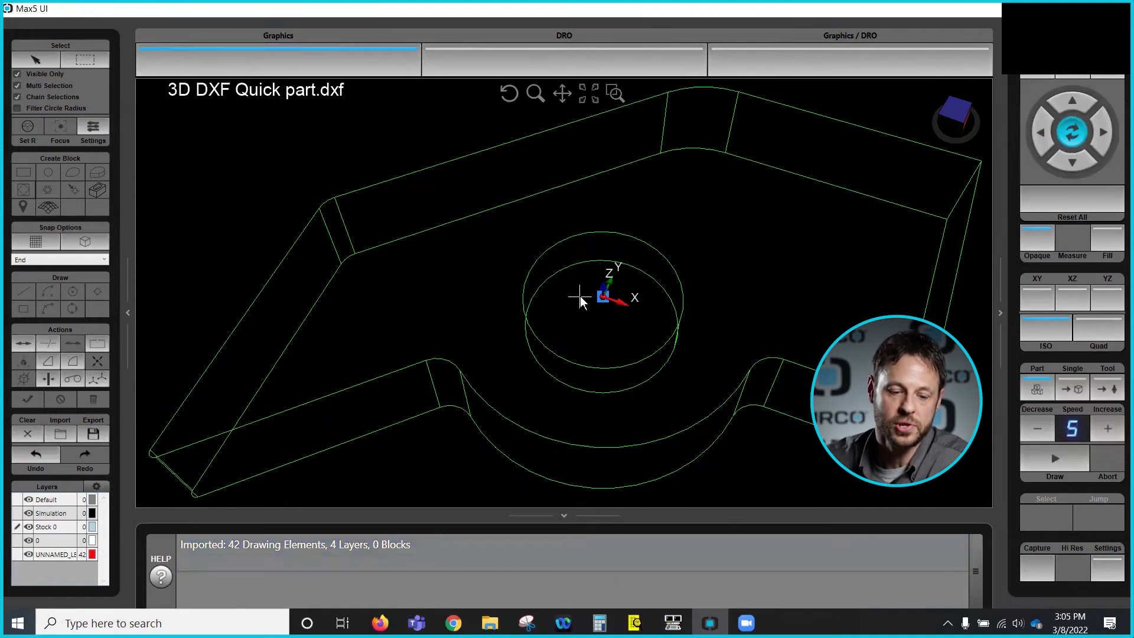
scroll(652, 239, "down", 3)
scroll(724, 260, "up", 2)
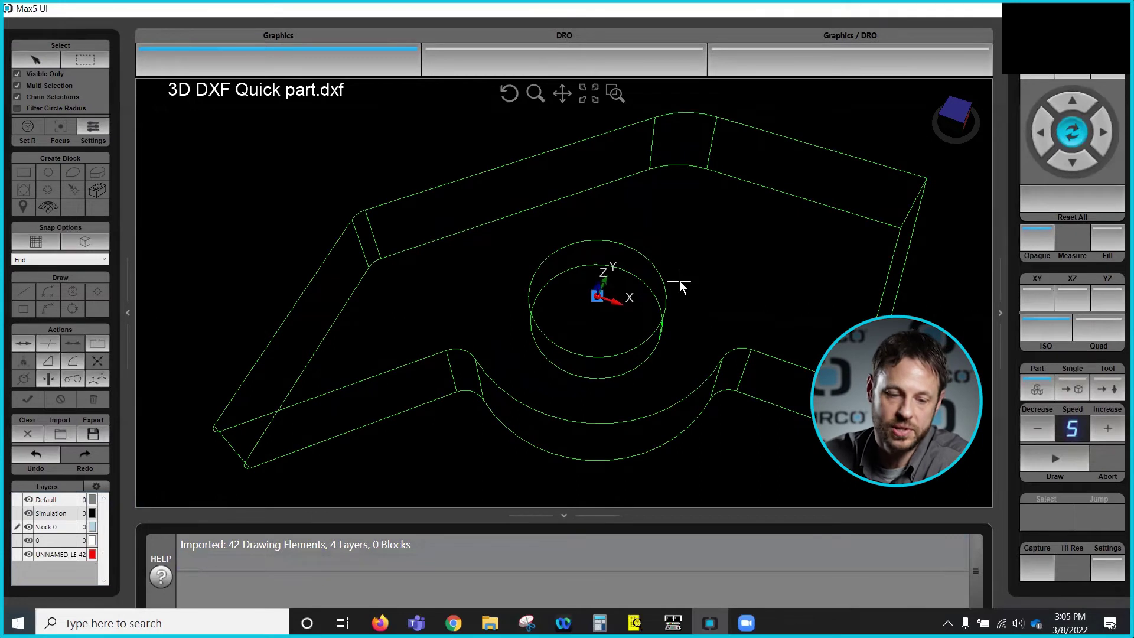
scroll(695, 272, "down", 3)
mouse_move(696, 278)
left_mouse_down()
mouse_move(697, 304)
mouse_move(653, 317)
mouse_move(637, 289)
mouse_move(698, 253)
mouse_move(654, 267)
mouse_move(703, 252)
mouse_move(722, 287)
mouse_move(760, 296)
mouse_move(679, 313)
mouse_move(690, 298)
left_mouse_up()
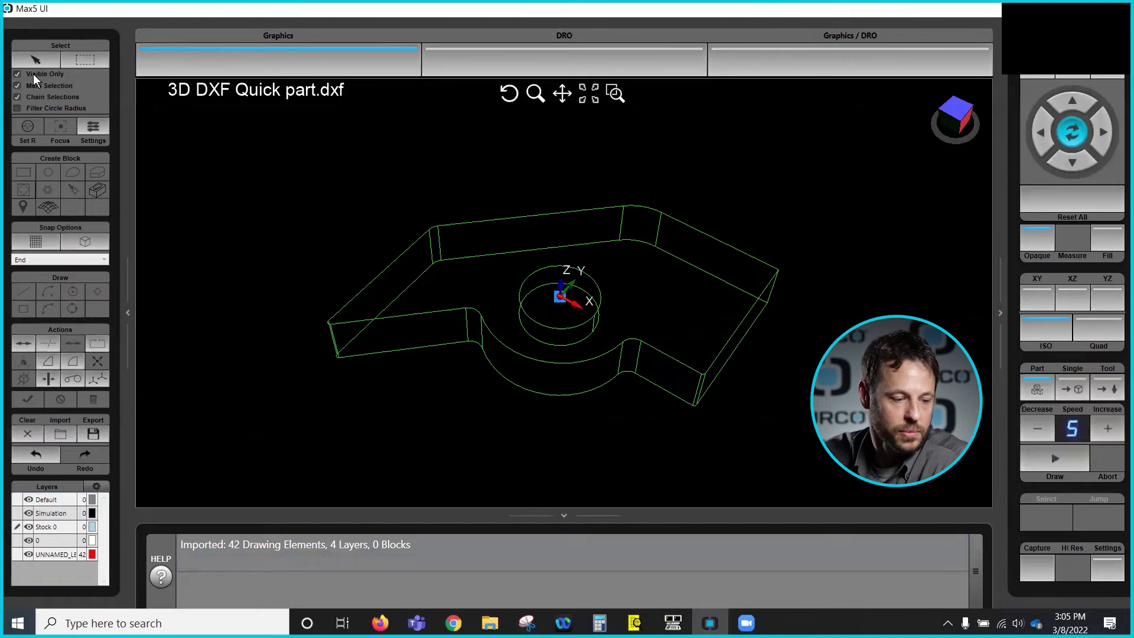
Chain-select the part's lower outline from its large arc, and clear the selection.
left_click(34, 59)
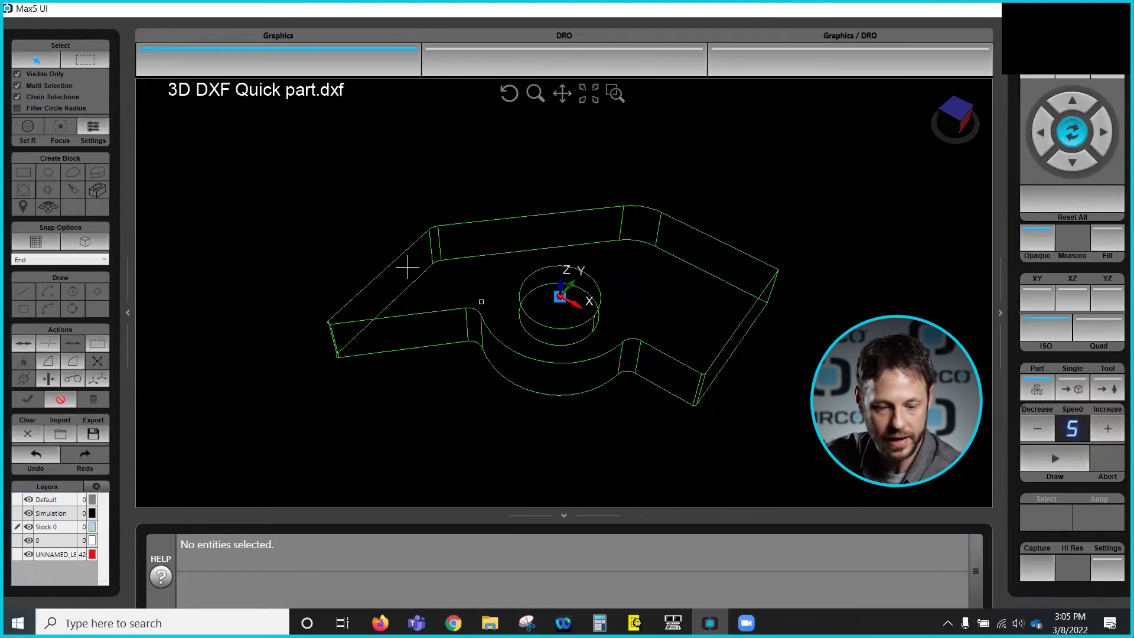
left_click(561, 394)
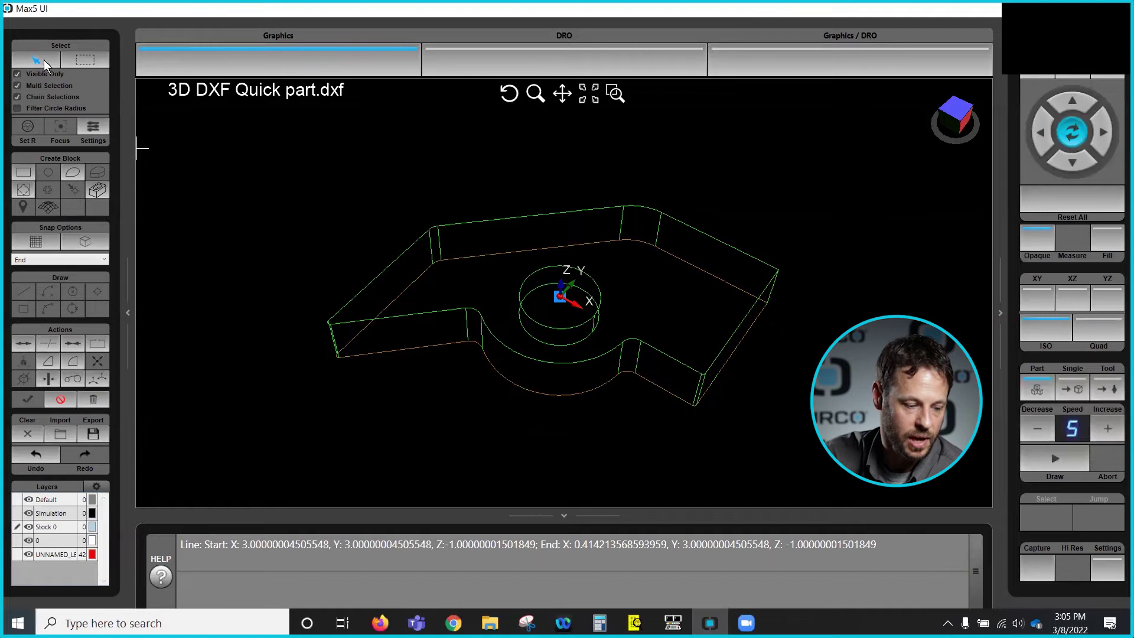
left_click(63, 398)
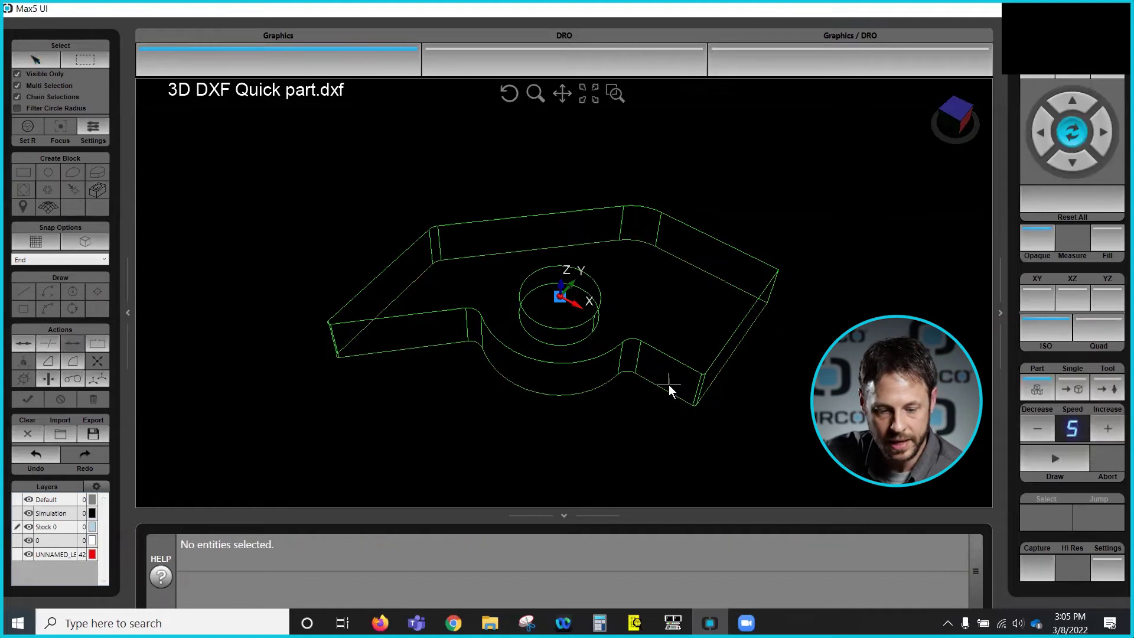
Select the lower outline from its short straight edge, choosing Curve among the overlapping entities, and clear the selection.
left_click(36, 59)
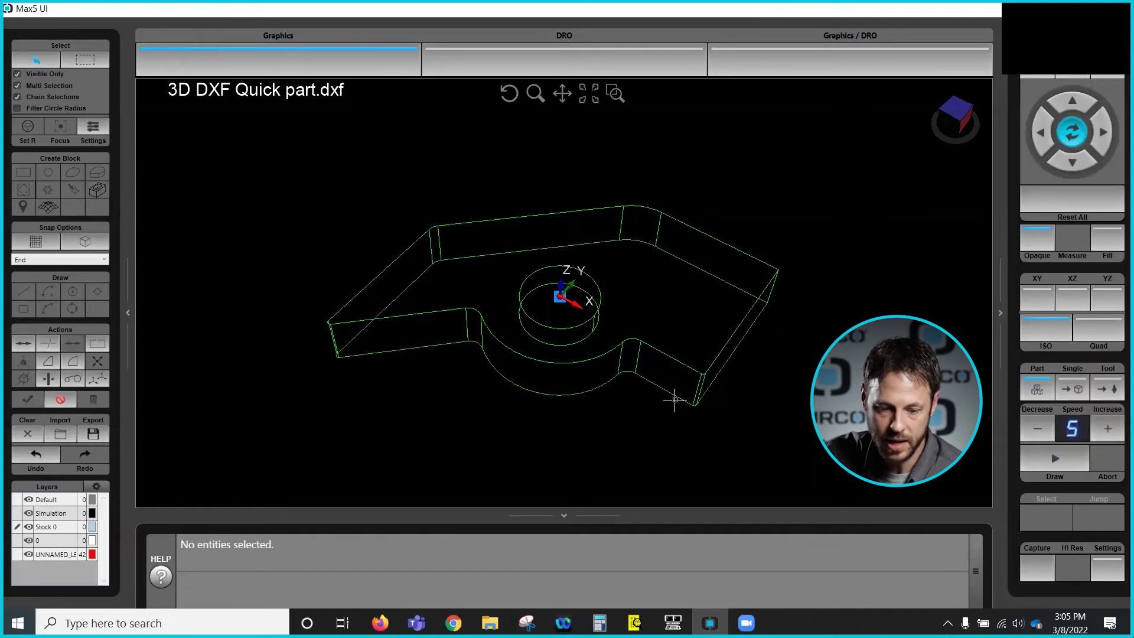
left_click(676, 396)
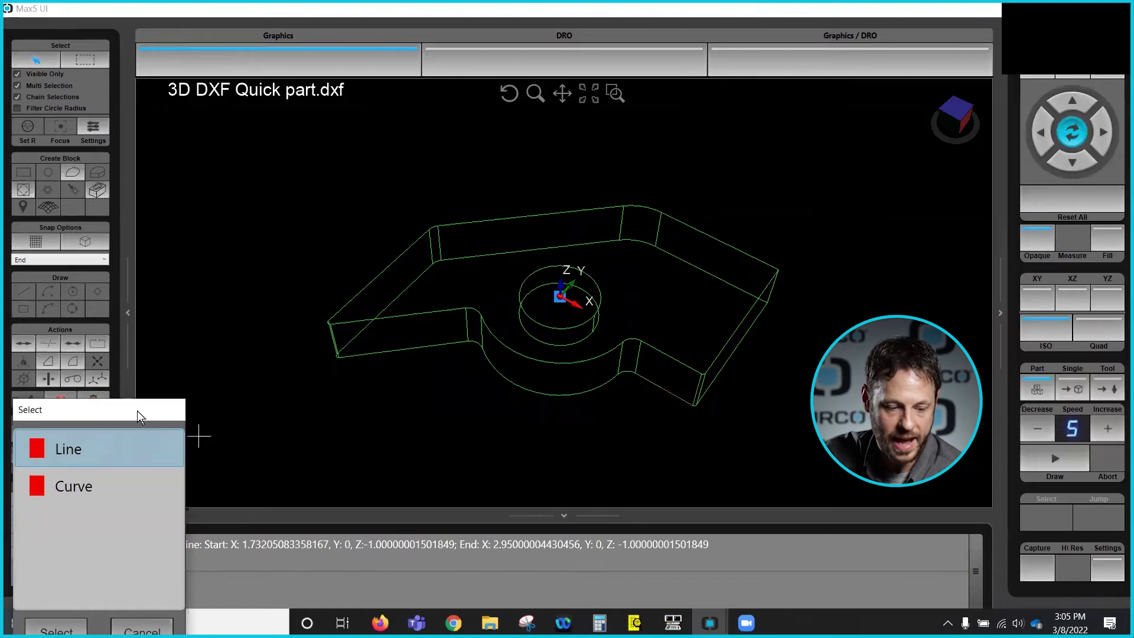
left_click_drag(137, 410, 242, 271)
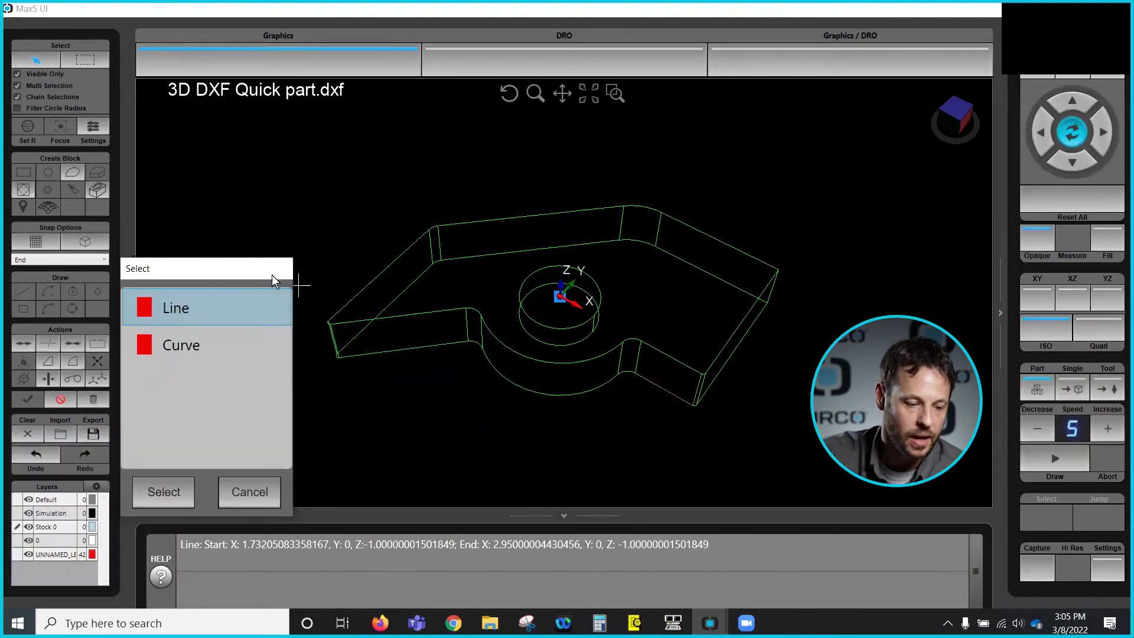
left_click_drag(226, 264, 227, 232)
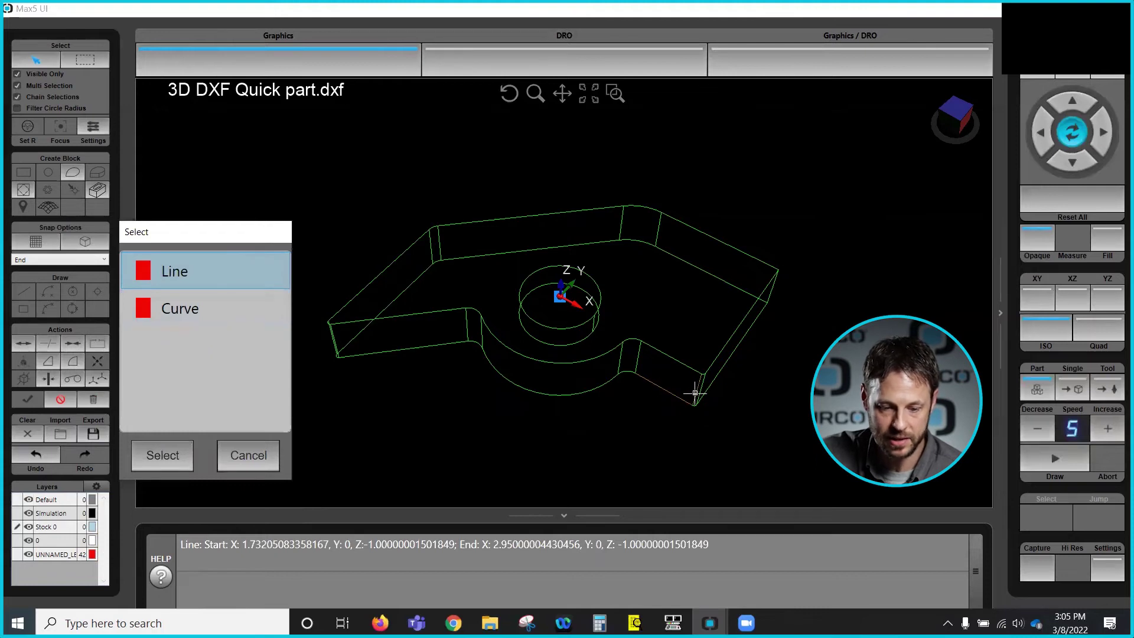
left_click(197, 311)
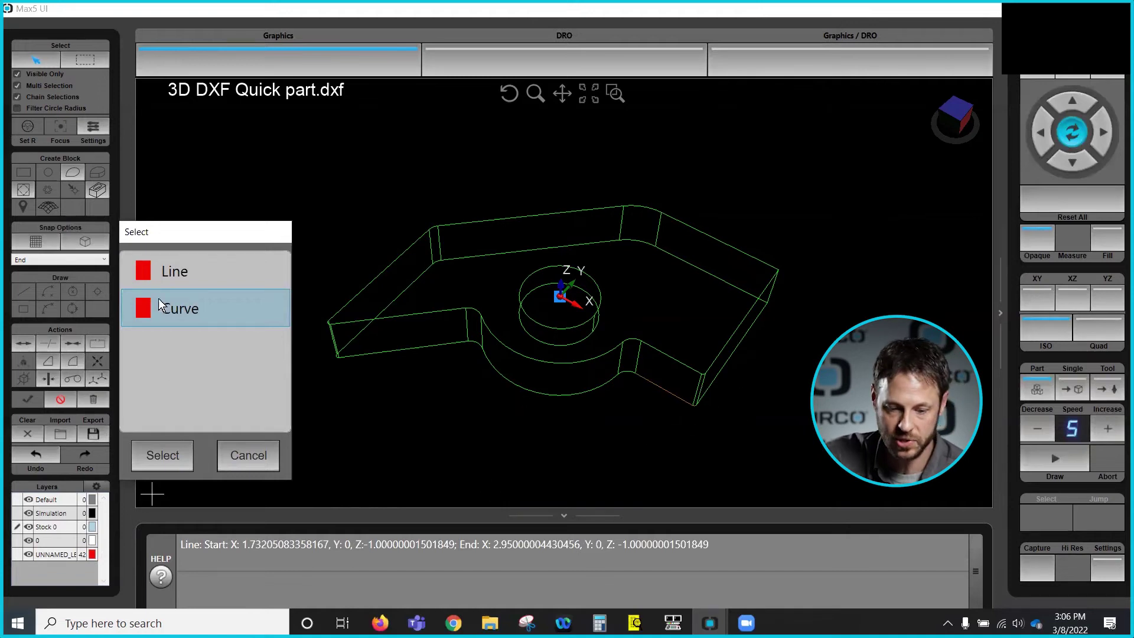
left_click(168, 454)
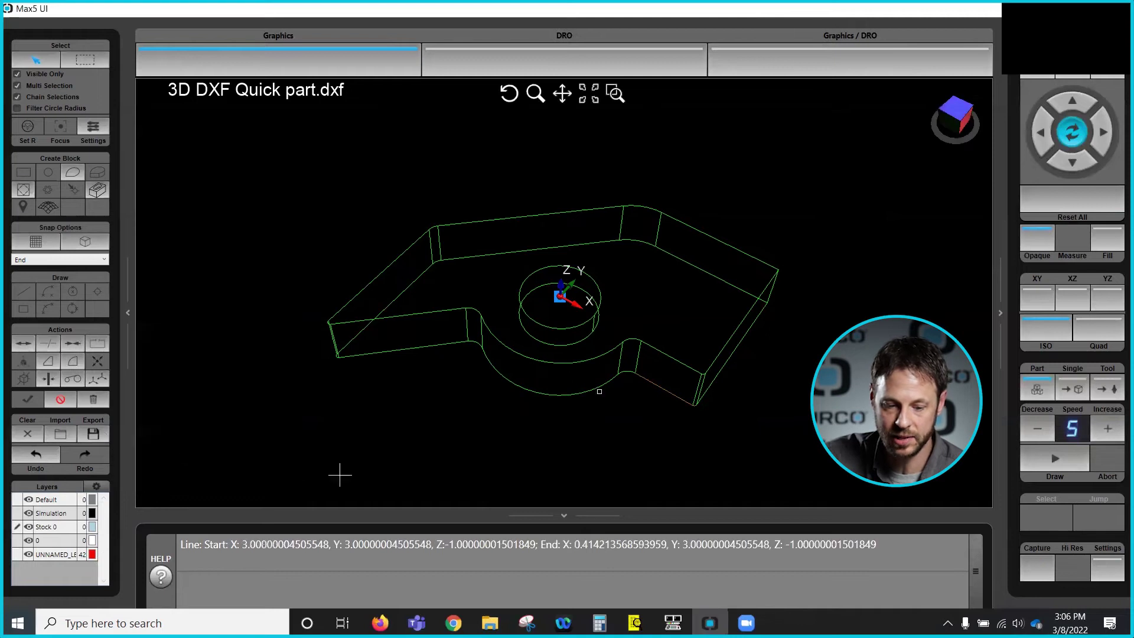
scroll(592, 408, "down", 2)
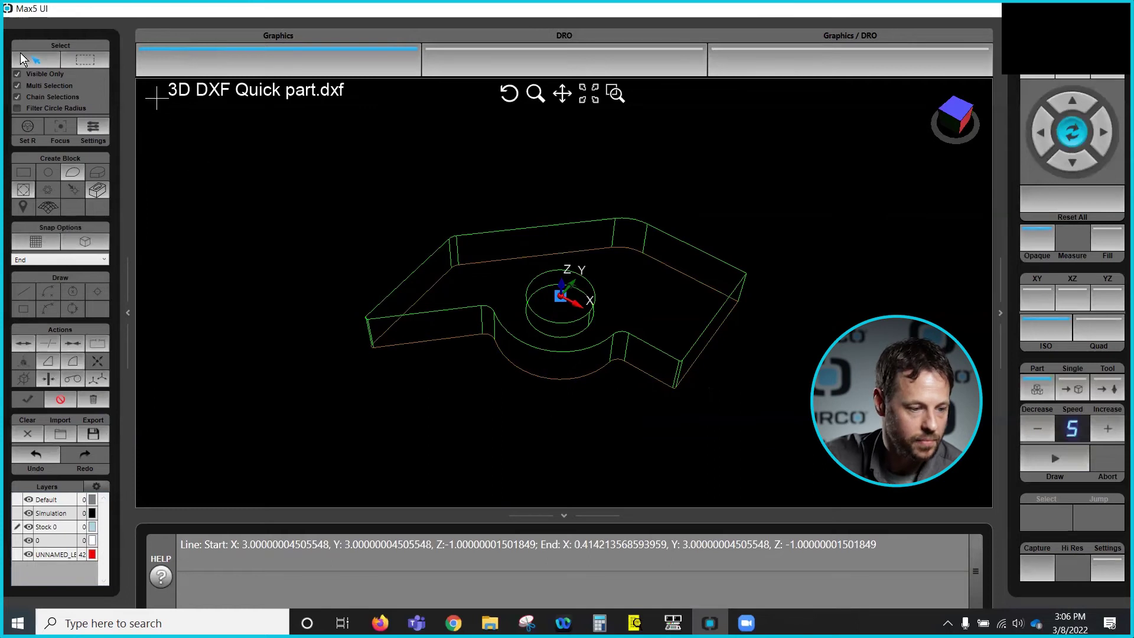
left_click(60, 399)
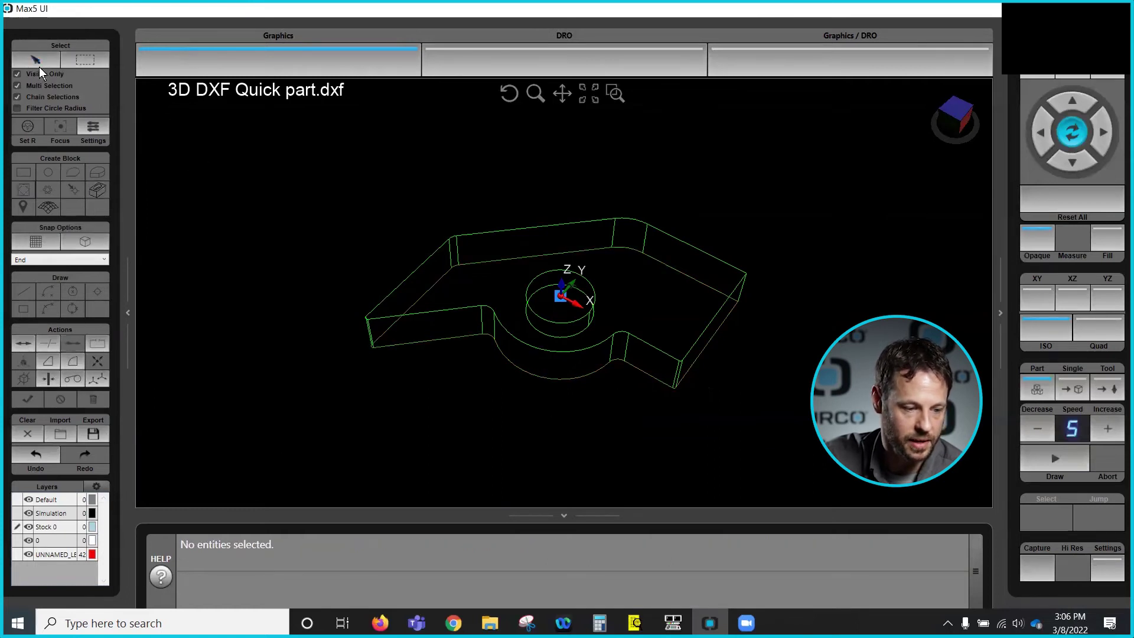
Create a Mill Contour block from the chained lower outline with Z start 0 at the part's top, and acknowledge its import in WinMax Mill.
left_click(572, 378)
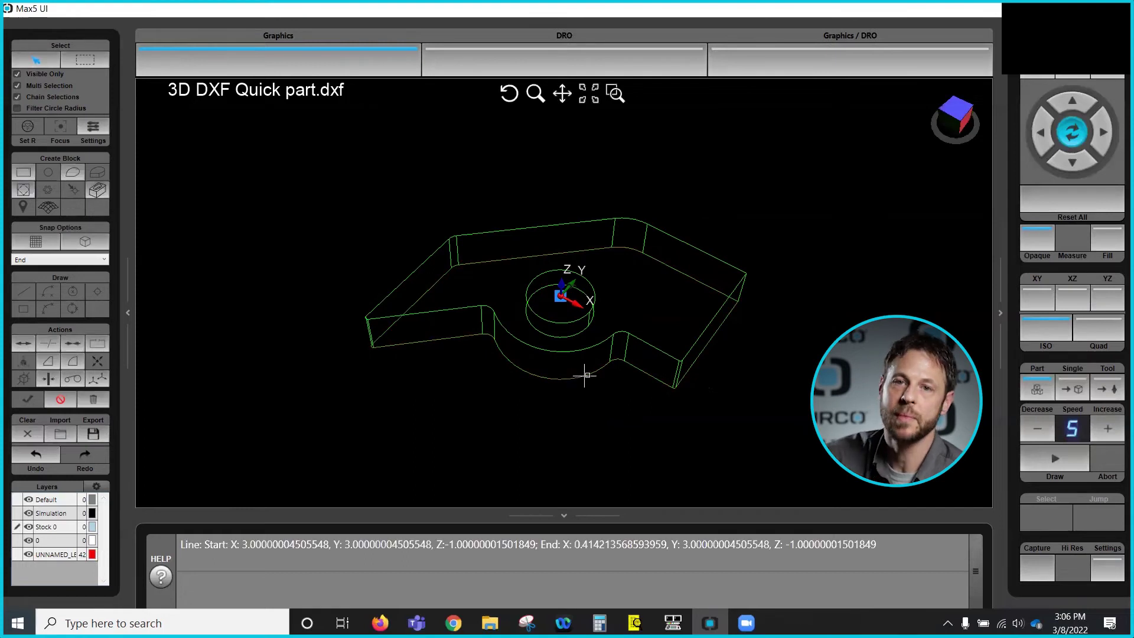
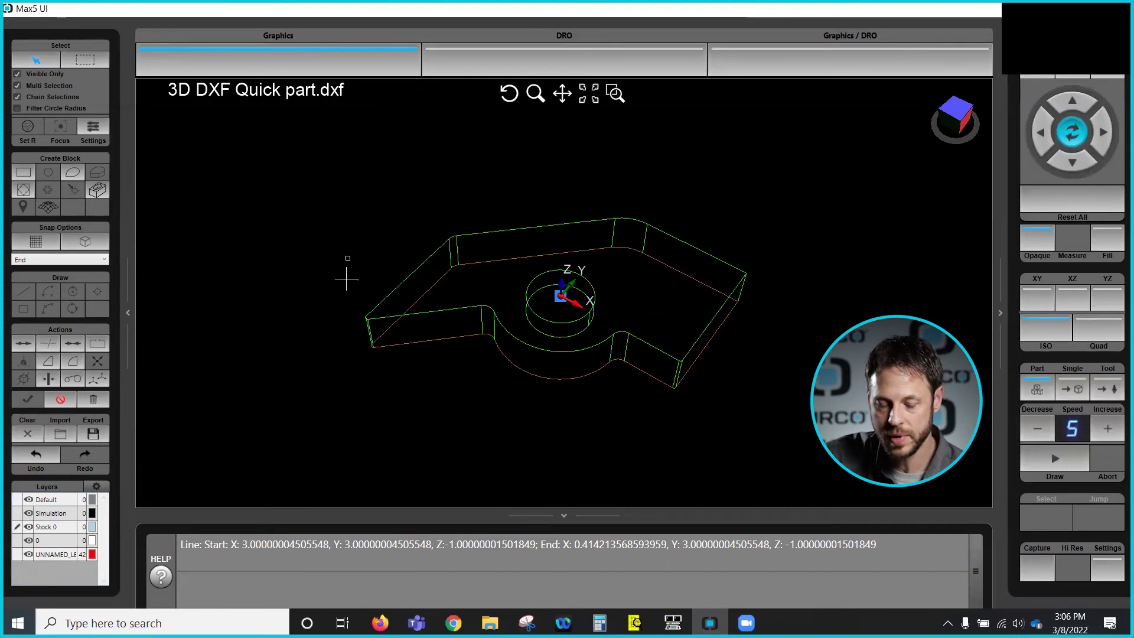
left_click(74, 172)
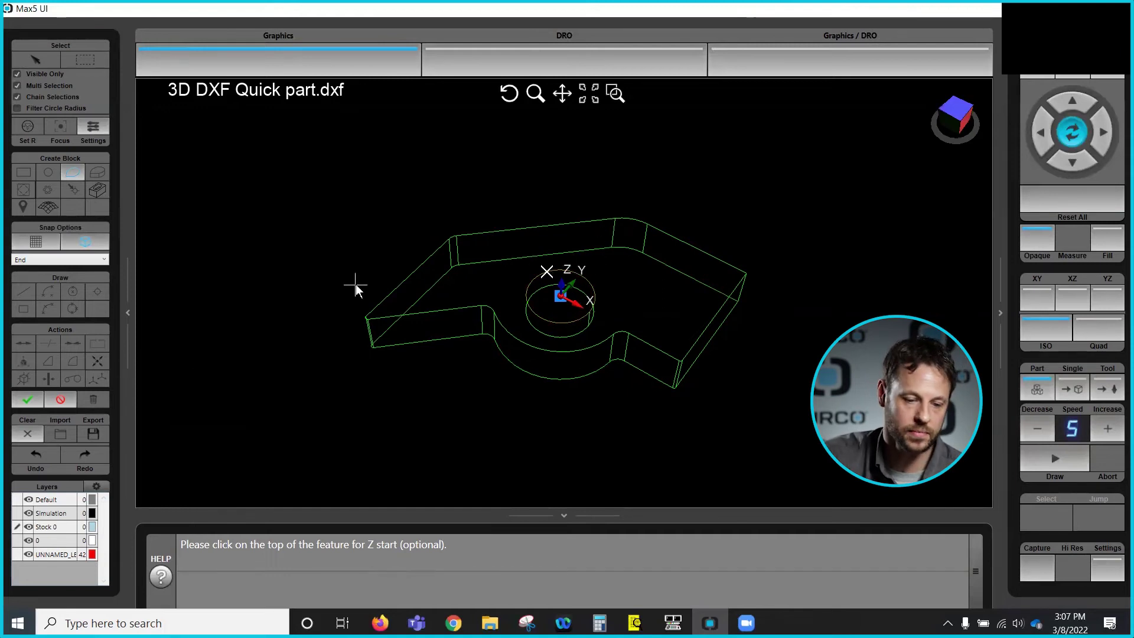
left_click(27, 398)
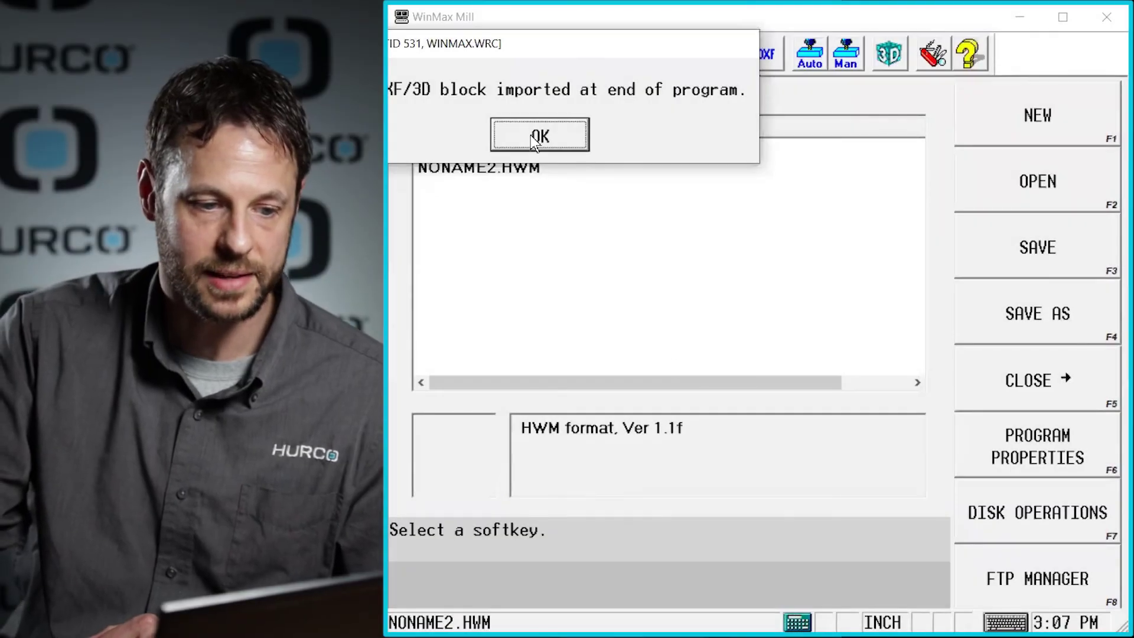
left_click(540, 134)
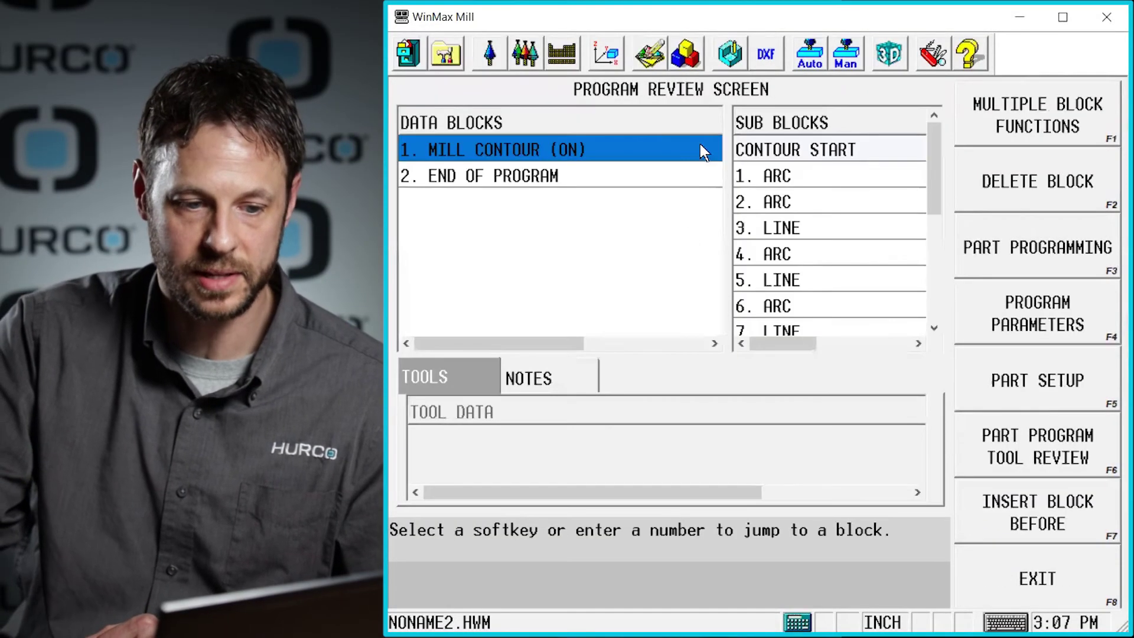
Open the imported Mill Contour block for editing and bring up the tool list for its roughing tool.
left_click(541, 149)
double_click(543, 151)
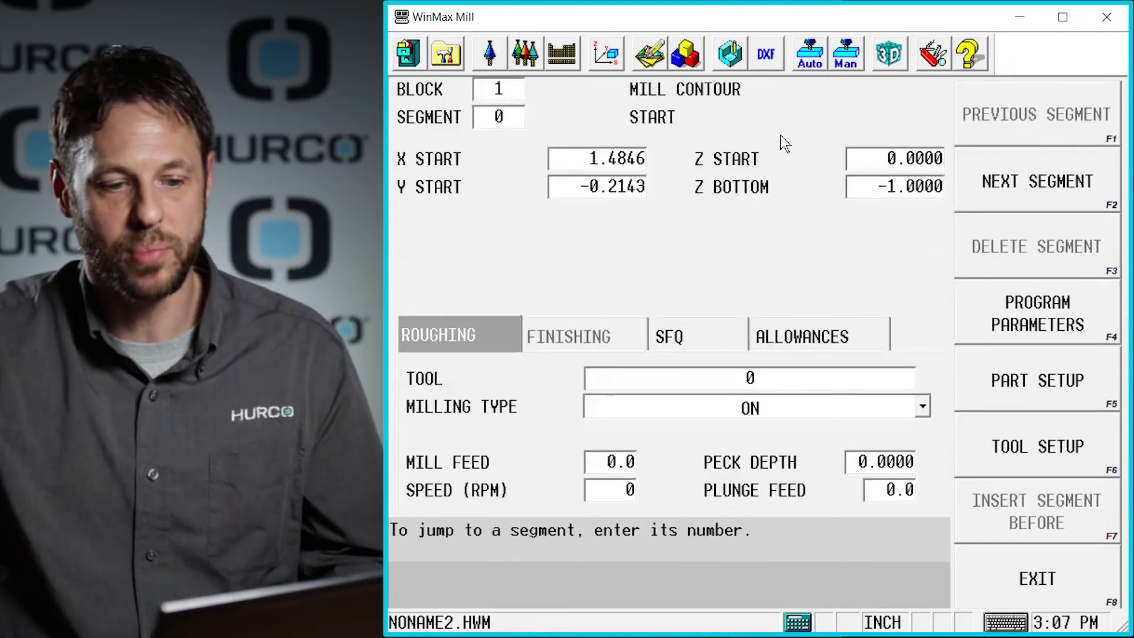
left_click(733, 379)
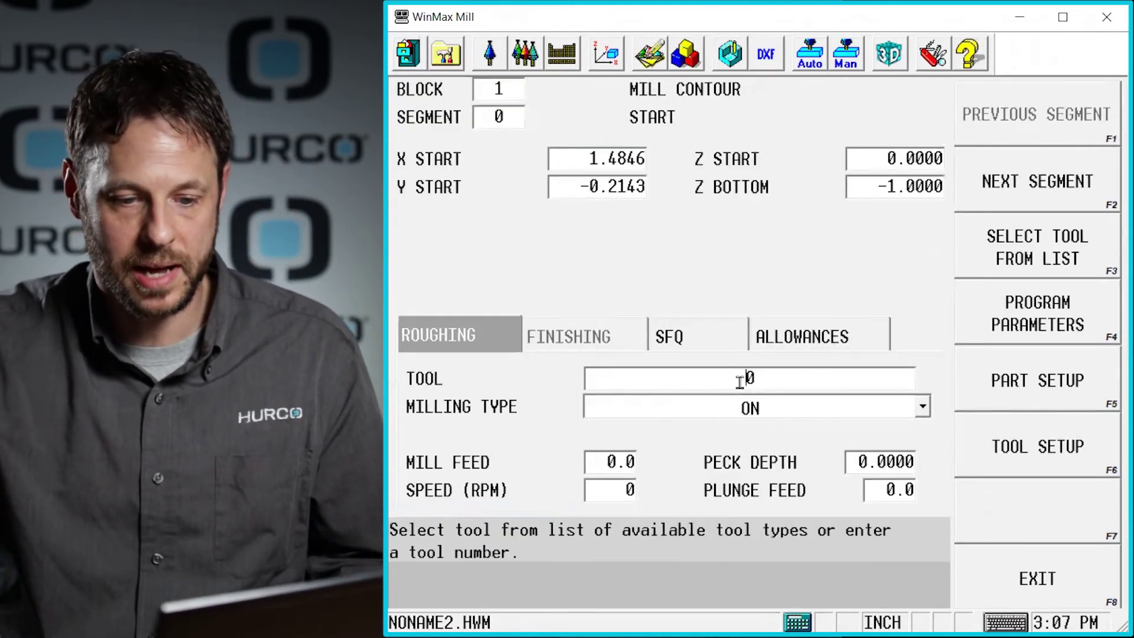
left_click(1029, 273)
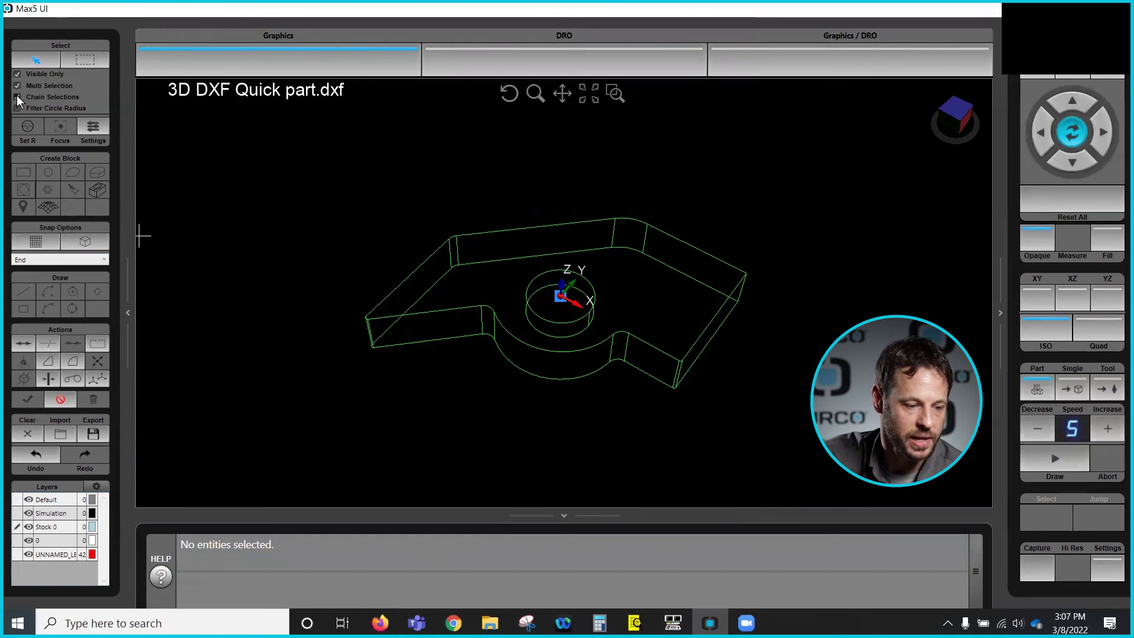
Switch to Max5 UI, turn off Multi Selection and Chain Selections, and check the radius of the small corner arc beside the large arc.
left_click(37, 62)
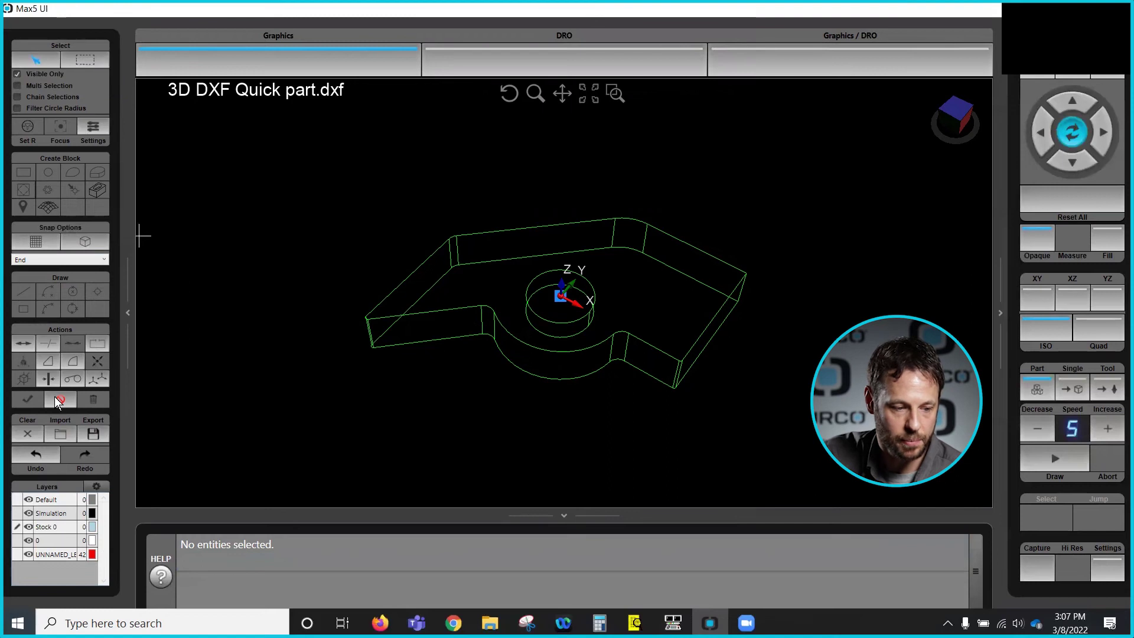
left_click(43, 63)
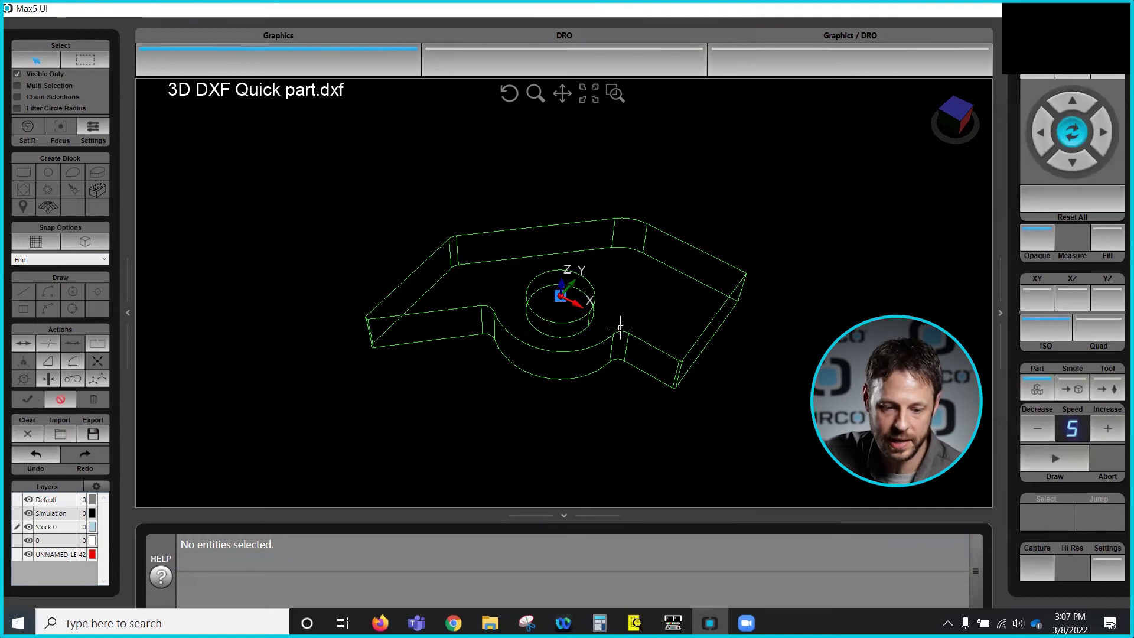
left_click(620, 332)
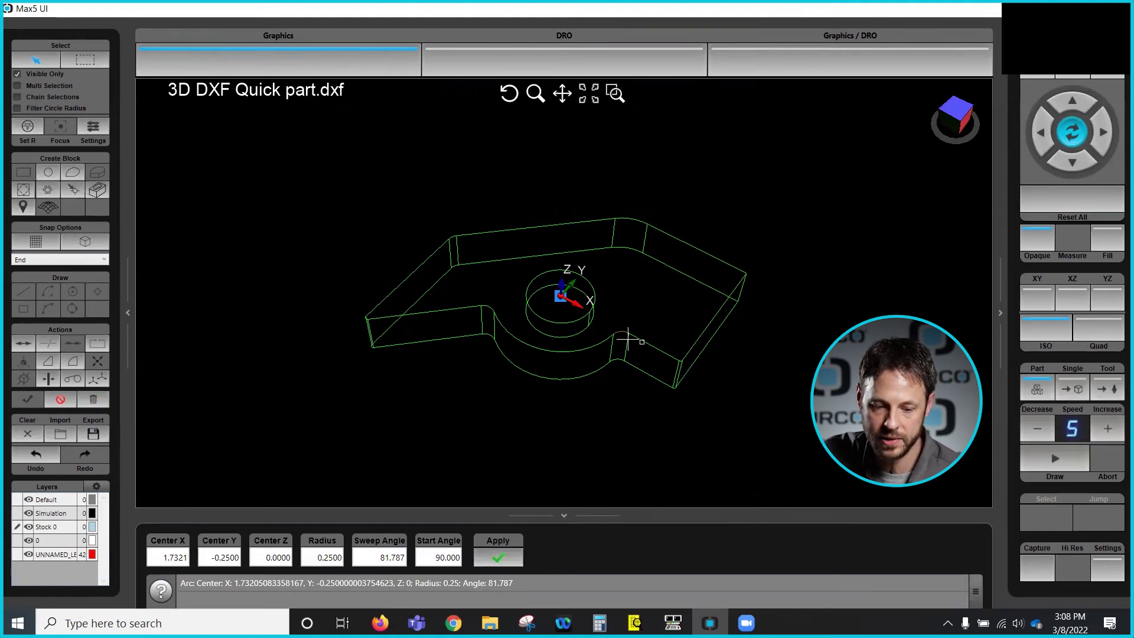
left_click(593, 339)
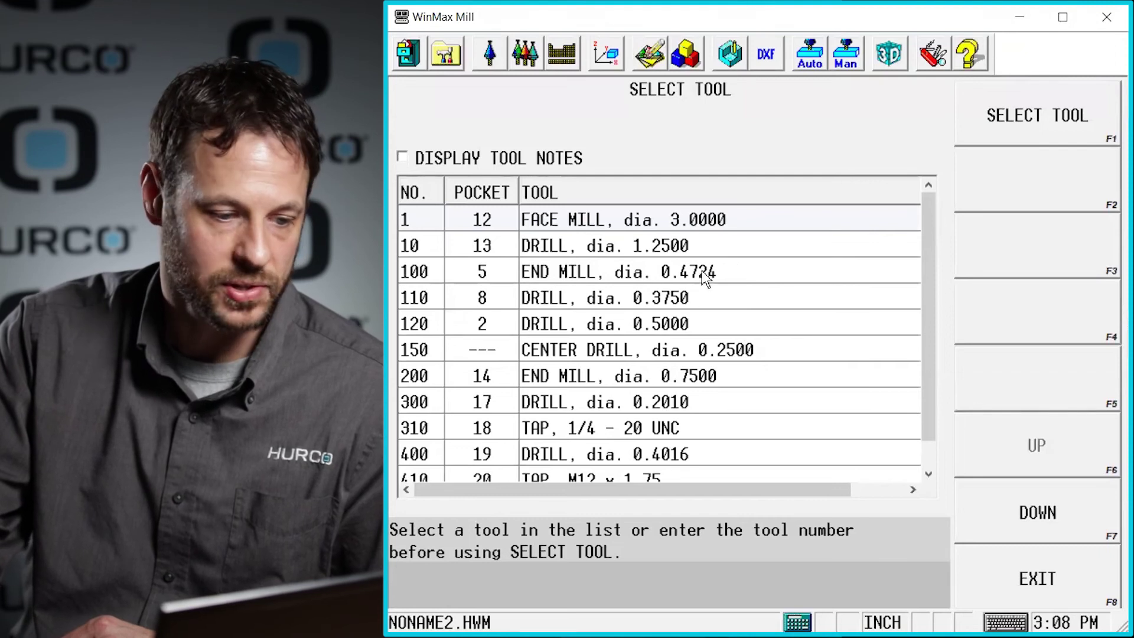
In WinMax Mill, assign roughing tool 100 END MILL, dia. 0.4724 to the contour with milling type LEFT, and inspect the simulation in Max5 UI.
left_click(620, 273)
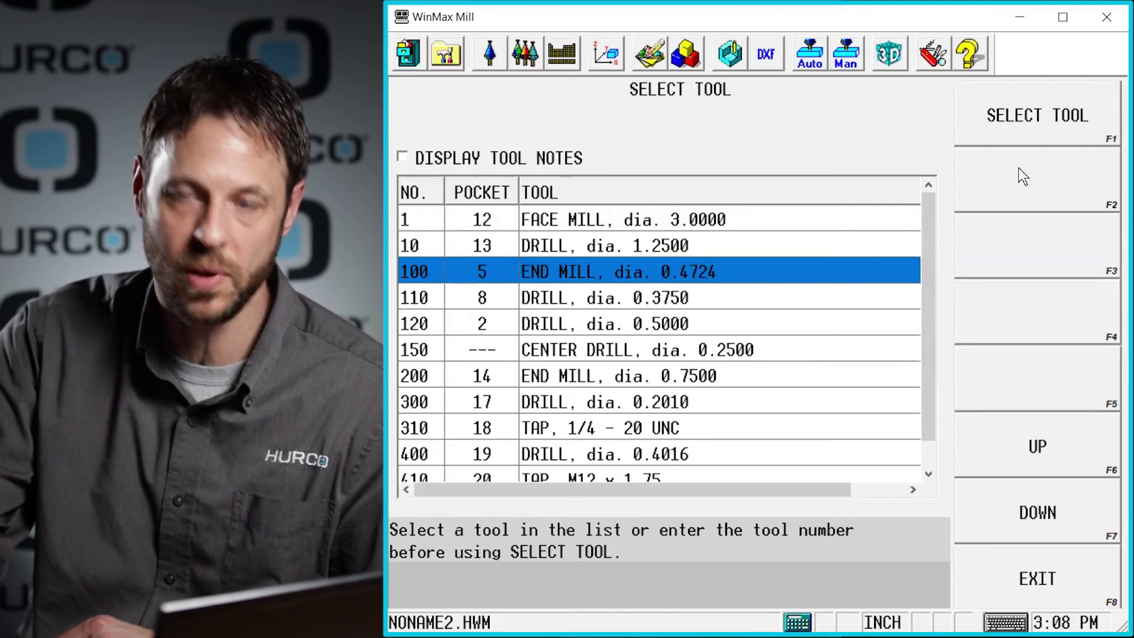
left_click(982, 114)
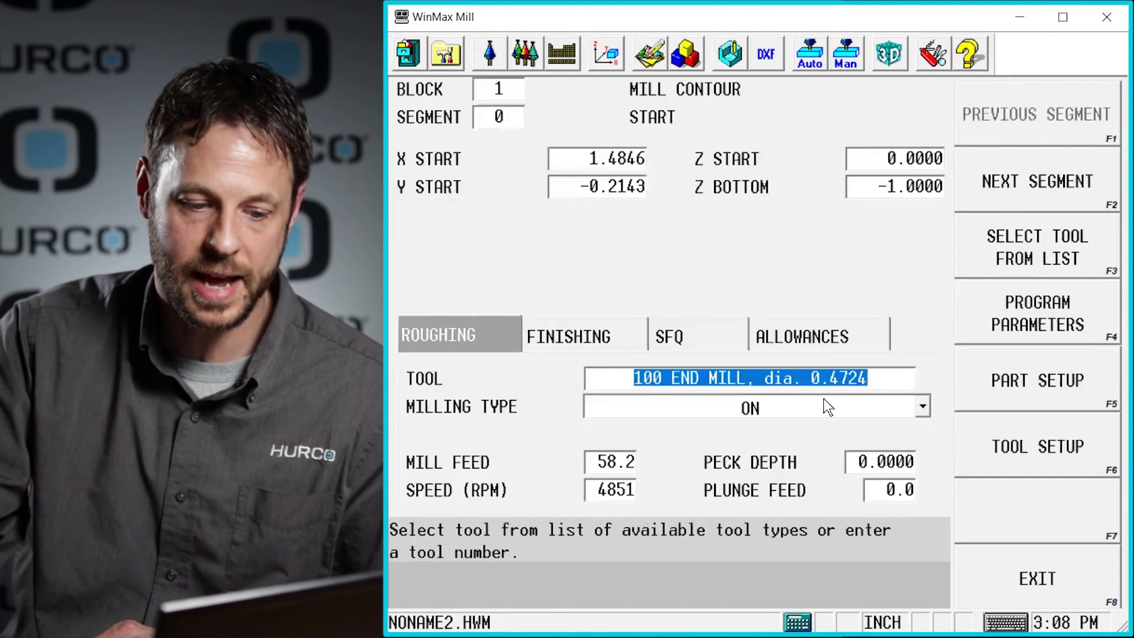
key("Return")
left_click(1056, 181)
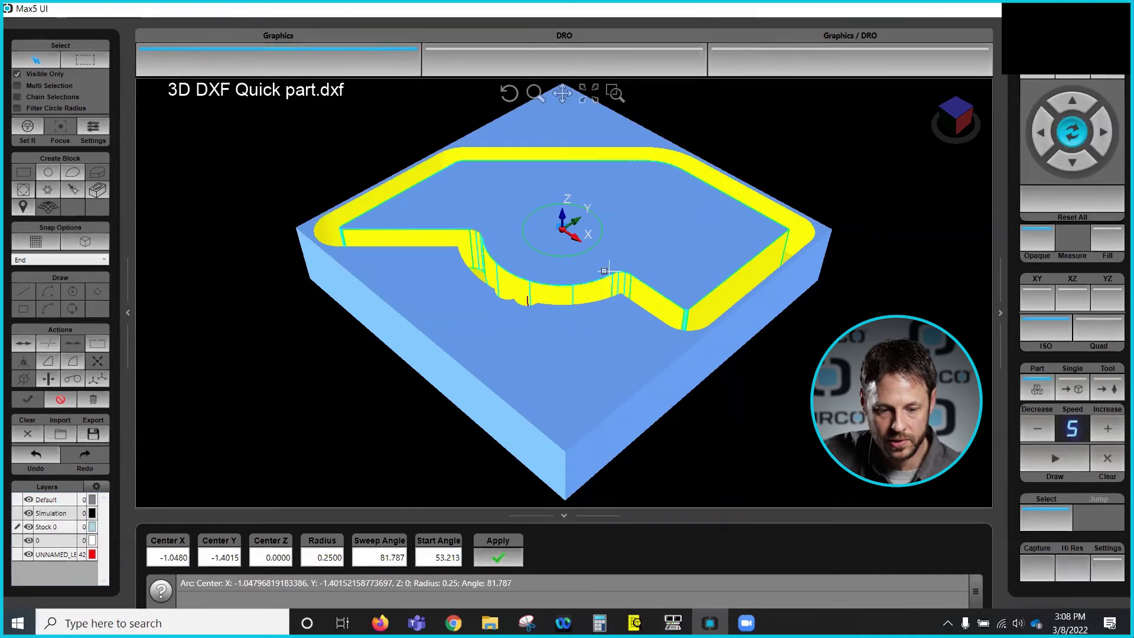
left_click_drag(790, 330, 556, 437)
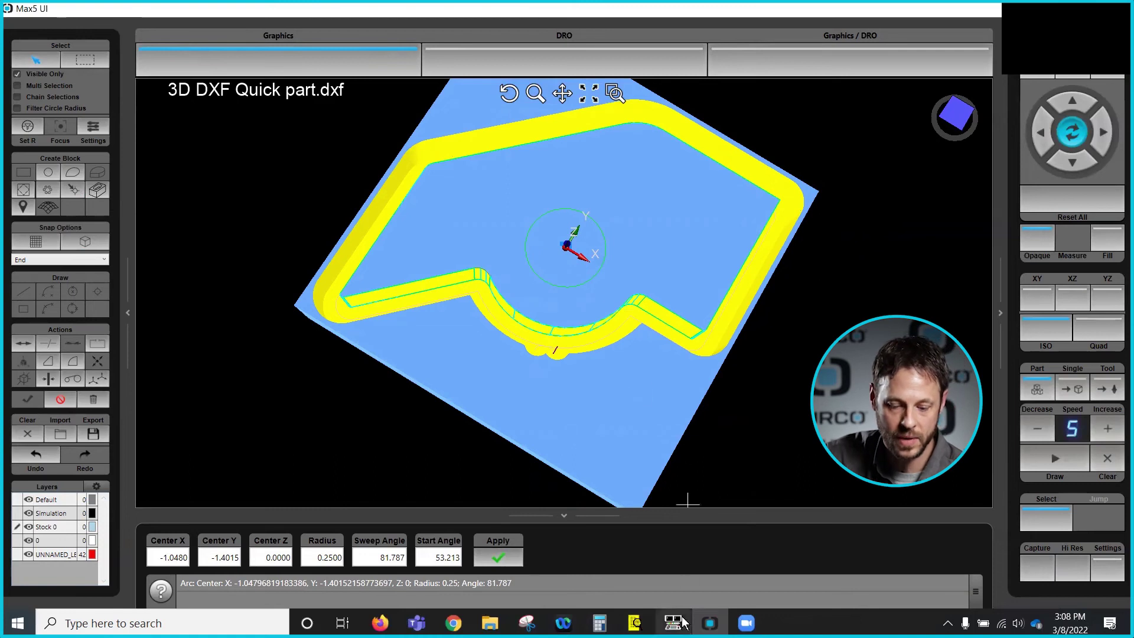
Switch to WinMax Mill and reverse the mill contour's direction from its contour start in the program review.
mouse_move(673, 623)
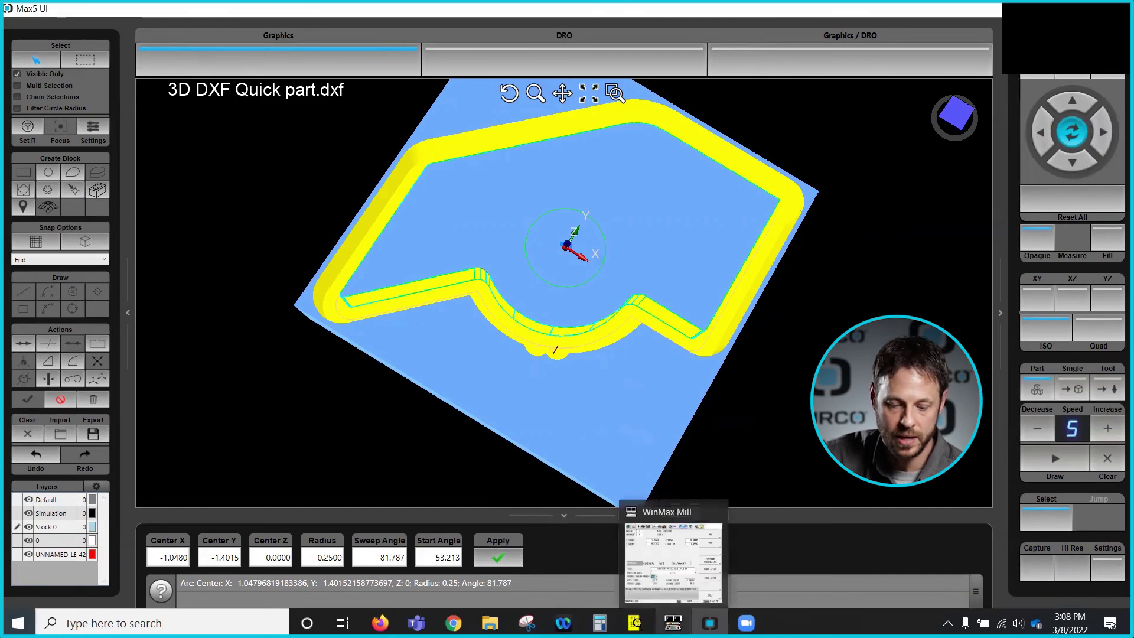
left_click(673, 622)
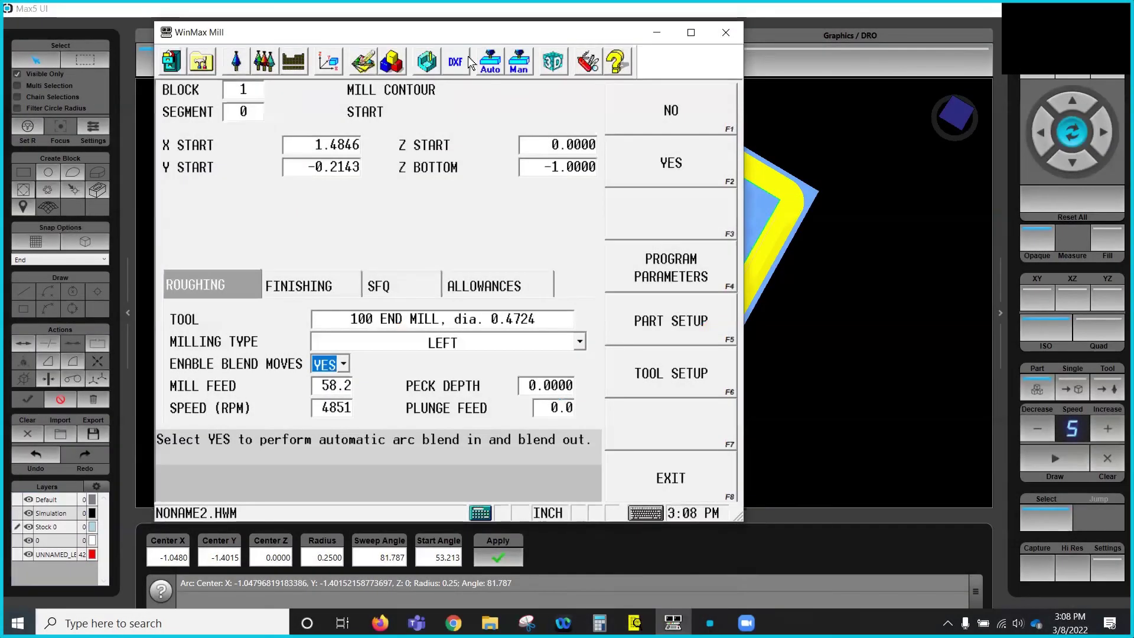
left_click(398, 61)
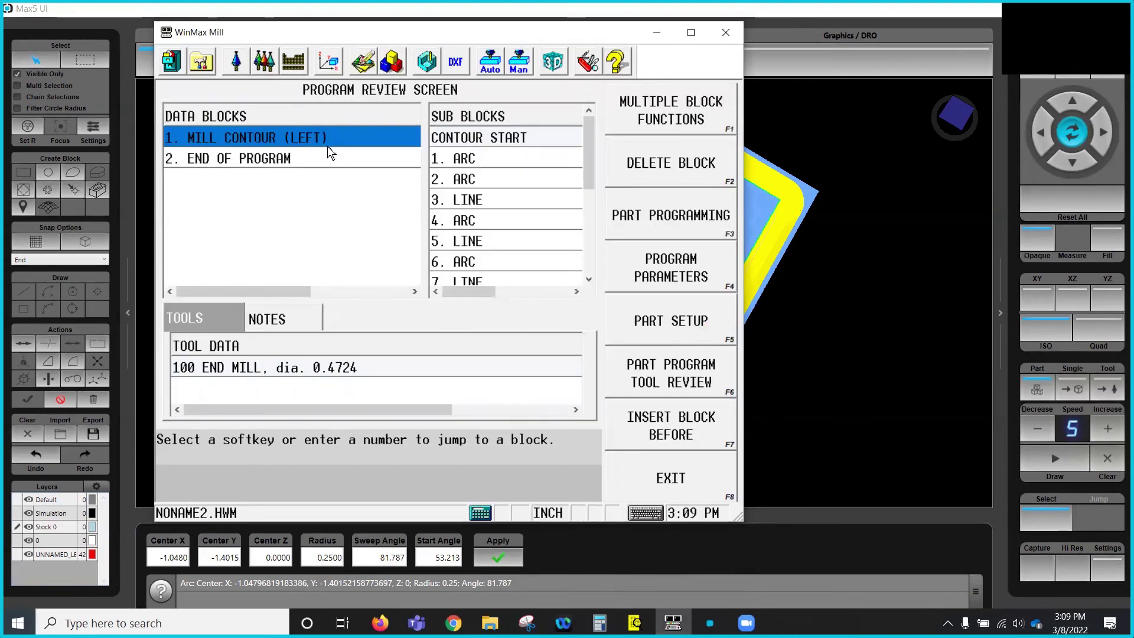
left_click(476, 139)
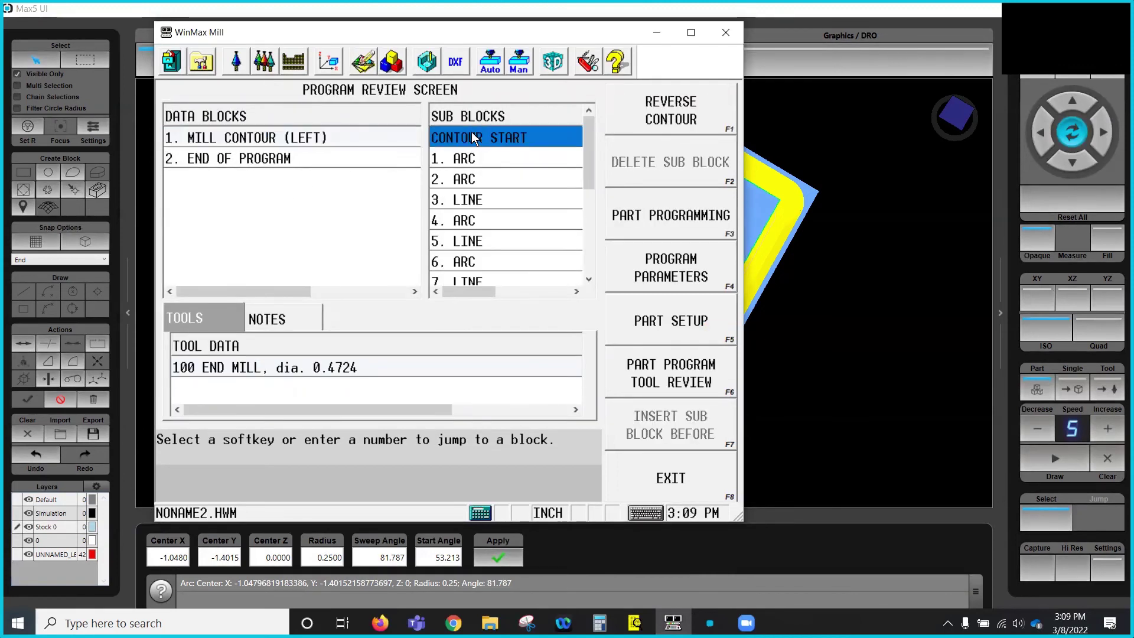
left_click(688, 112)
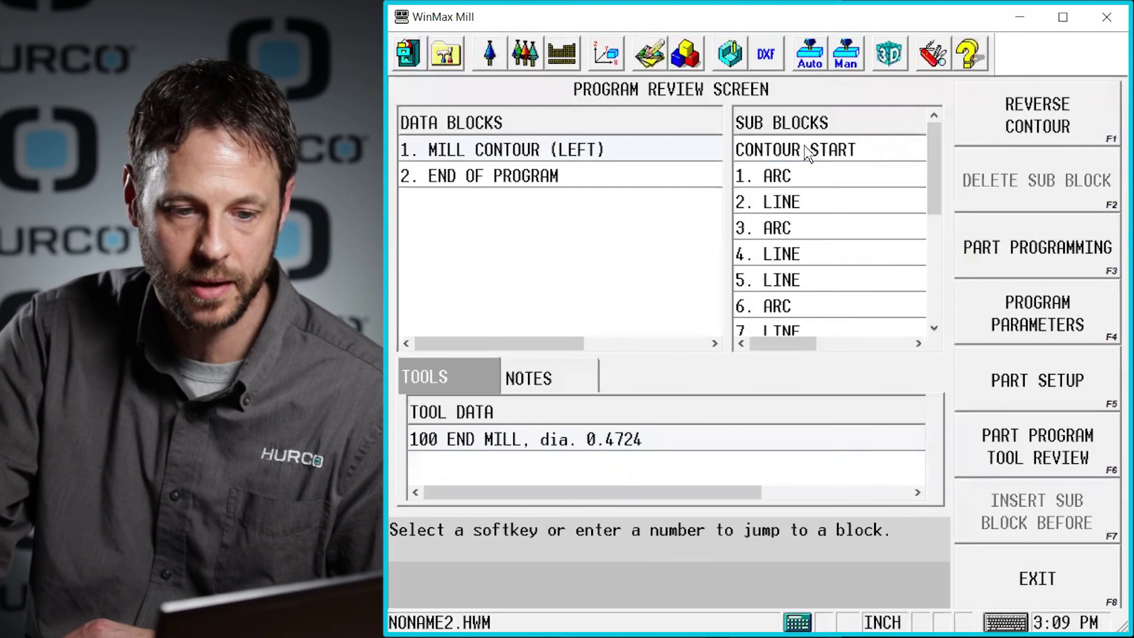
Reverse the mill contour back to its original direction and redraw the simulation in Max5 UI.
left_click(1056, 144)
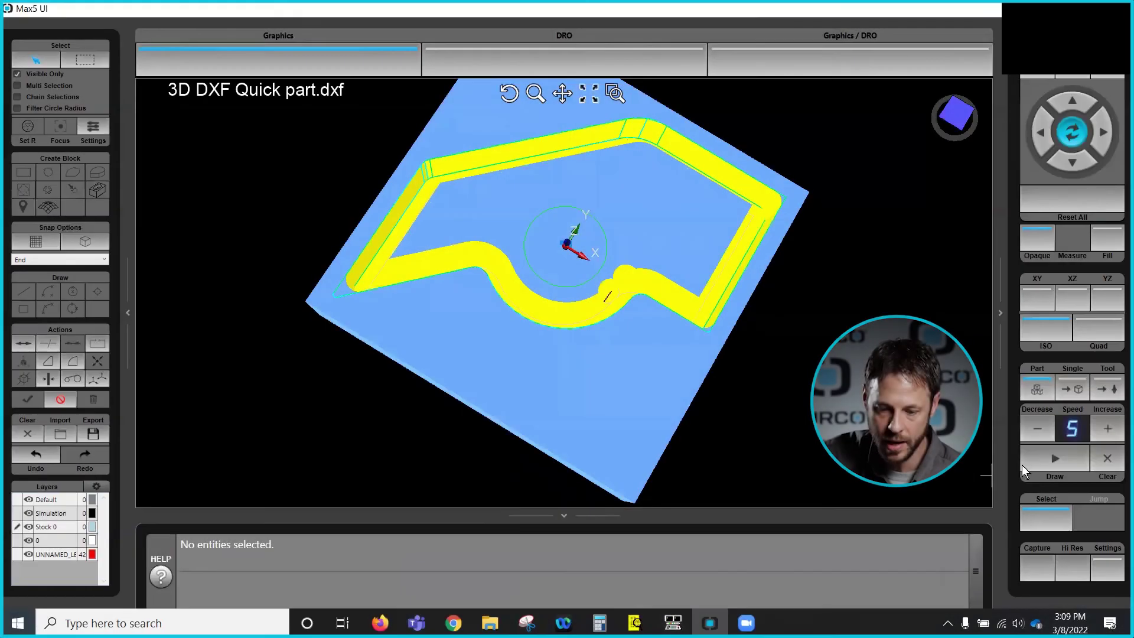
left_click(1027, 468)
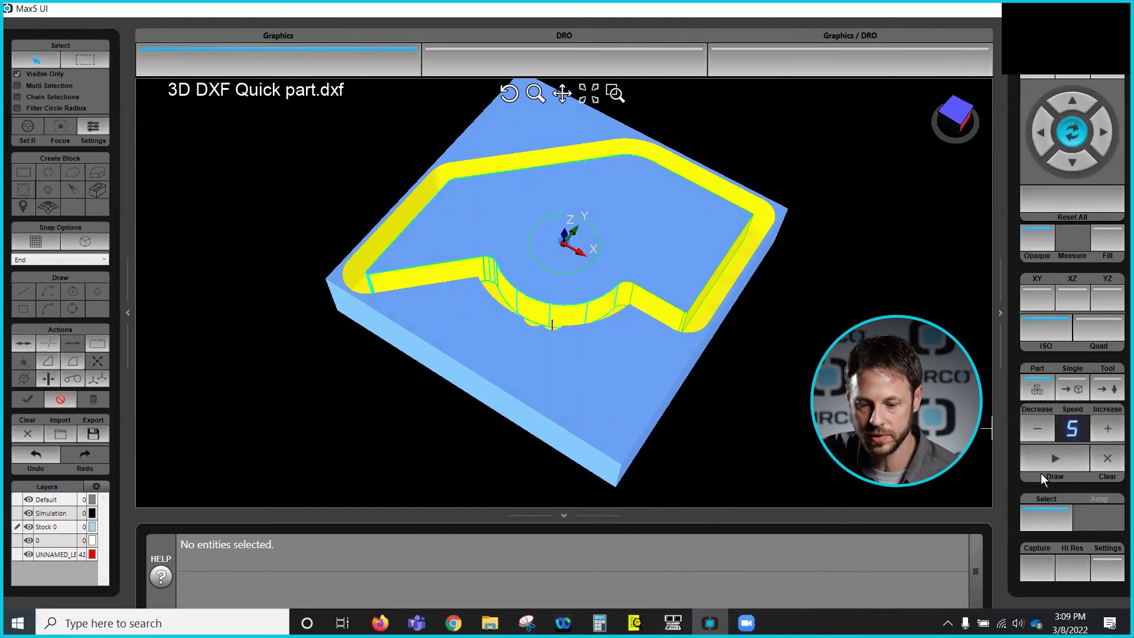
Clear the simulation and create a Mill Circle block from the central hole's lower circle, acknowledging its import in WinMax Mill.
left_click(1102, 456)
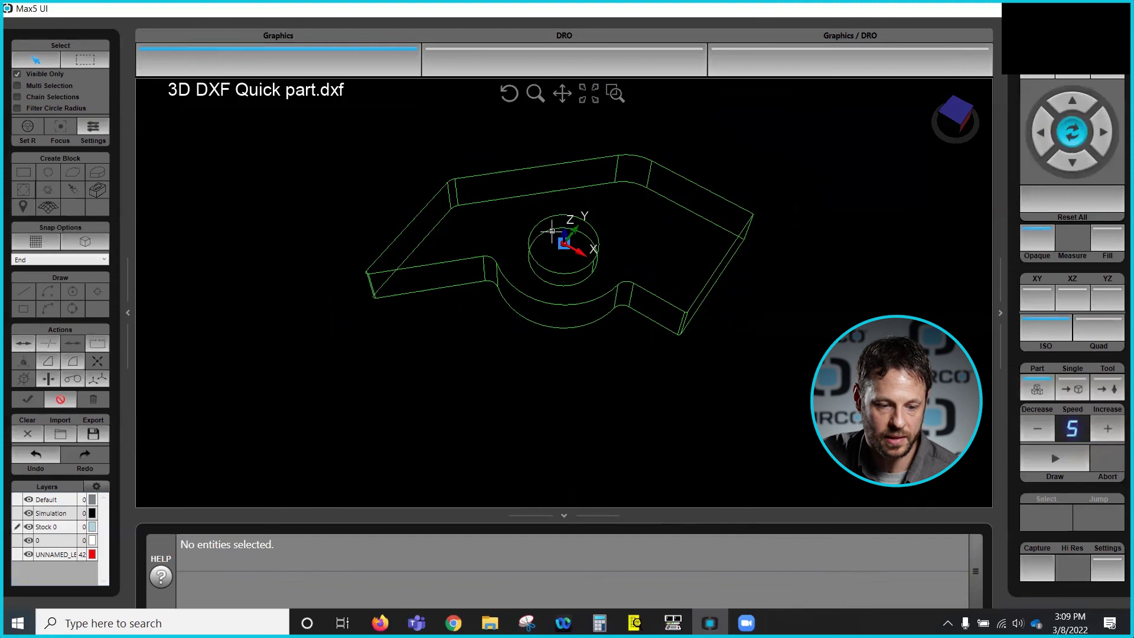
left_click(554, 244)
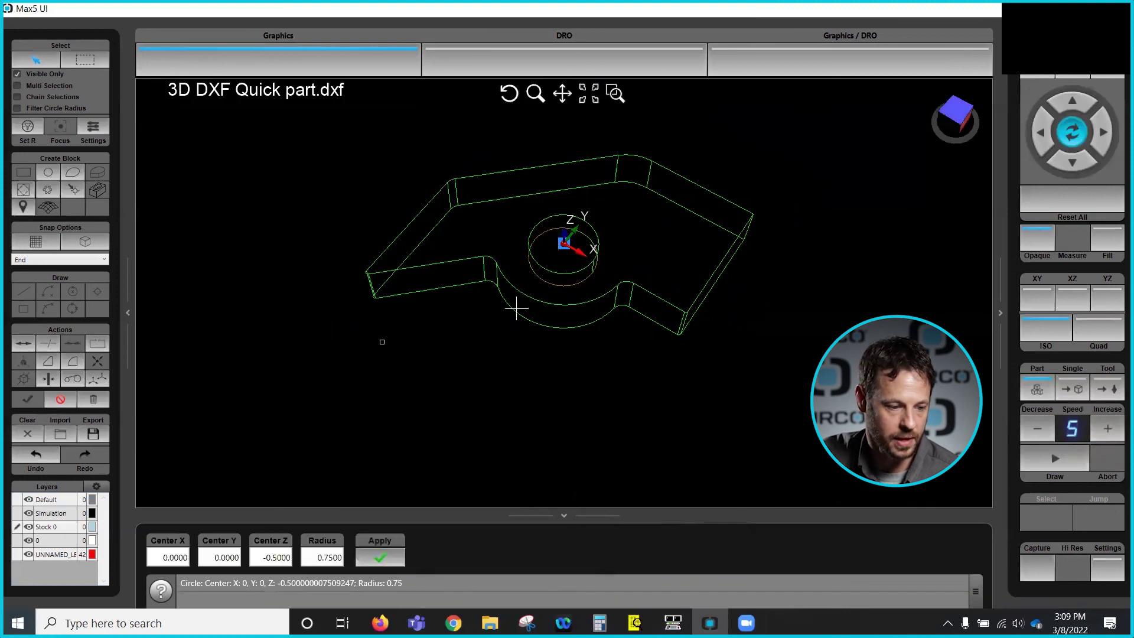
left_click(58, 176)
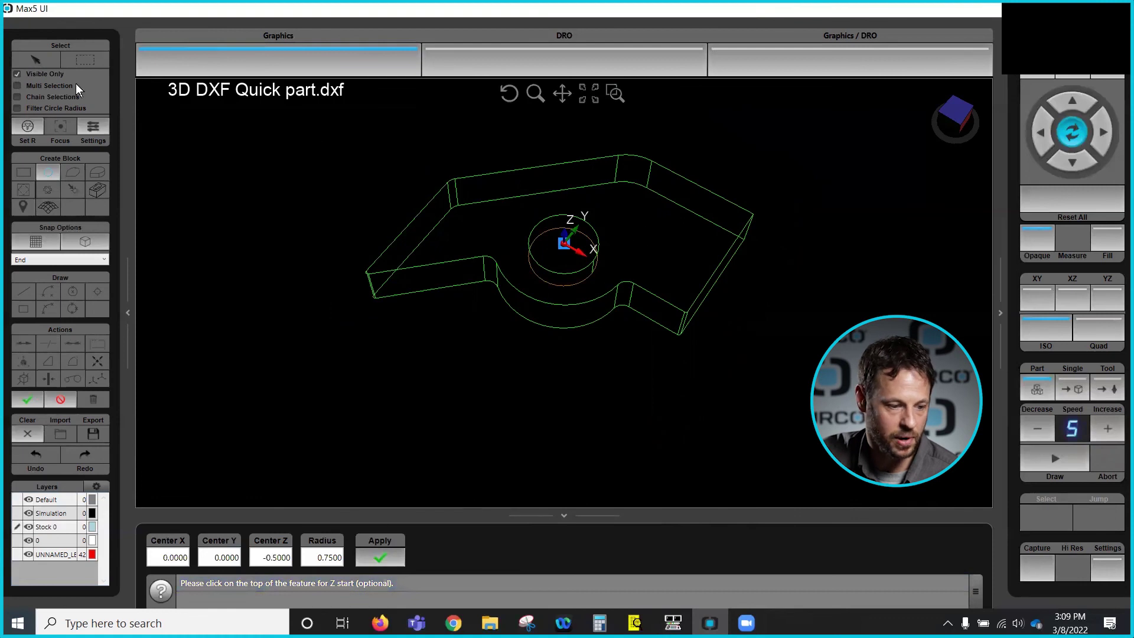
left_click(86, 241)
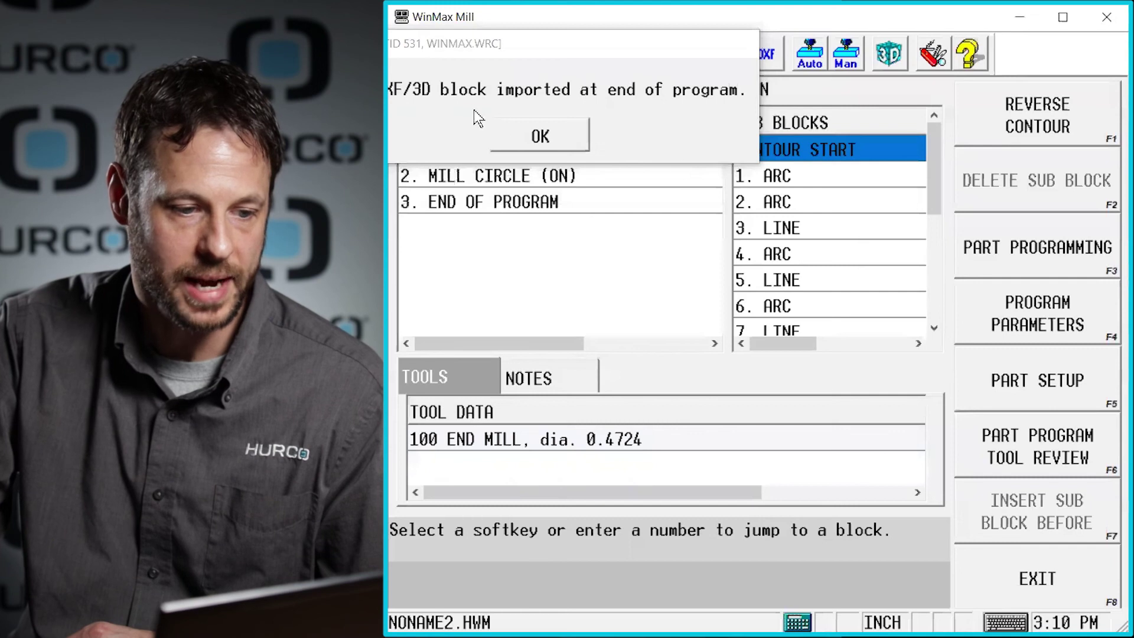
left_click(540, 134)
Assign 100 END MILL, dia. 0.4724 as the Mill Circle block's roughing tool, choose its milling type, and view the simulation in Max5 UI.
double_click(534, 174)
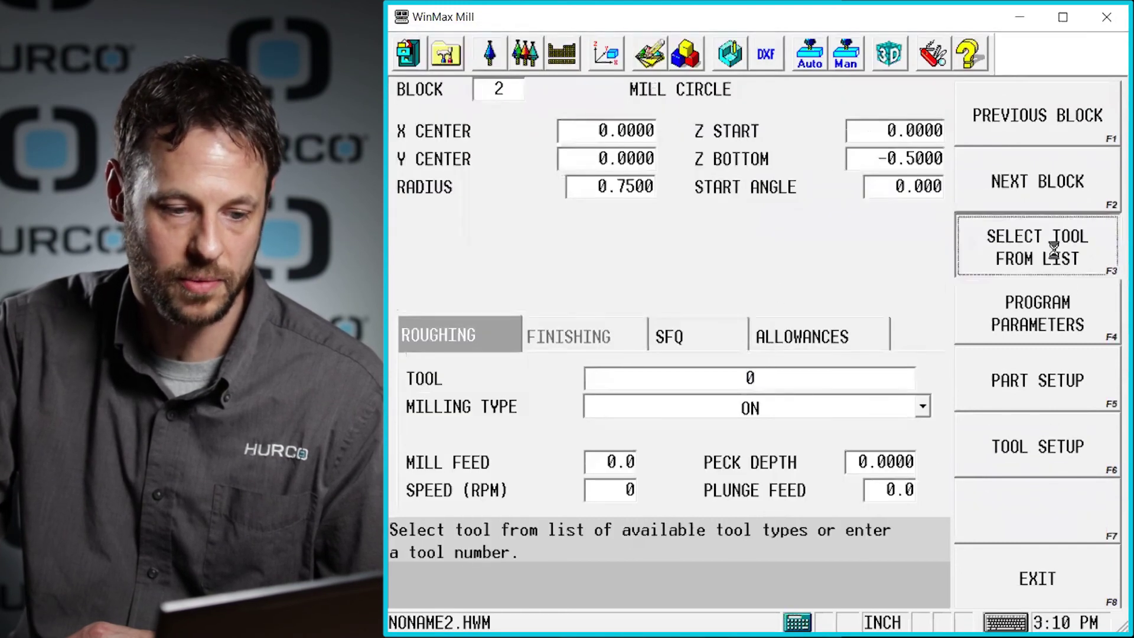
left_click(1057, 245)
left_click(703, 322)
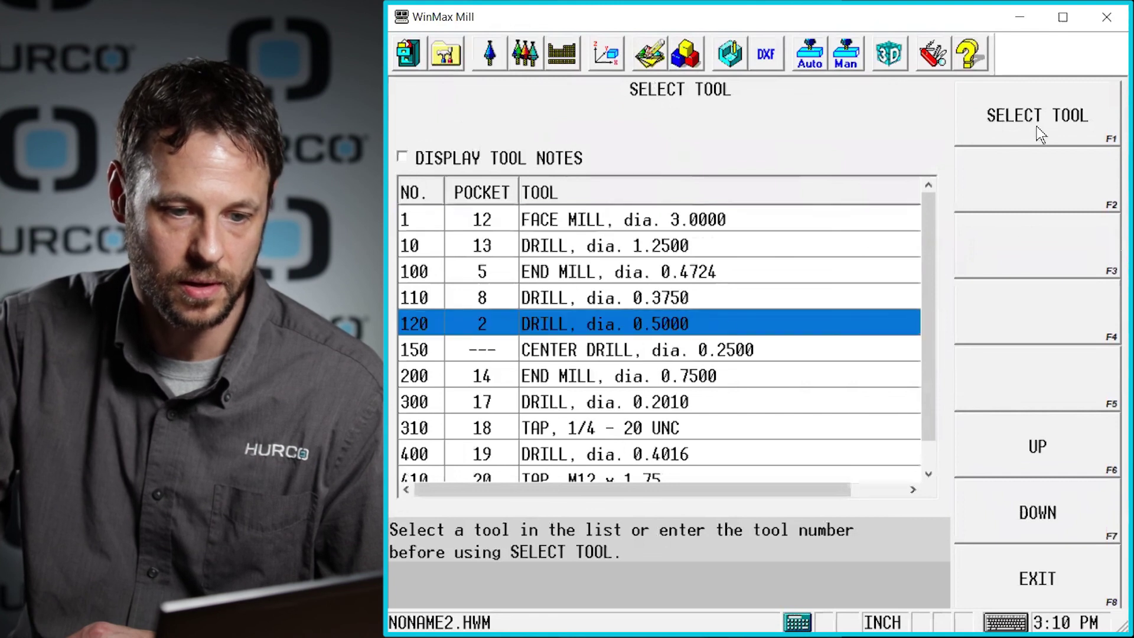
left_click(593, 273)
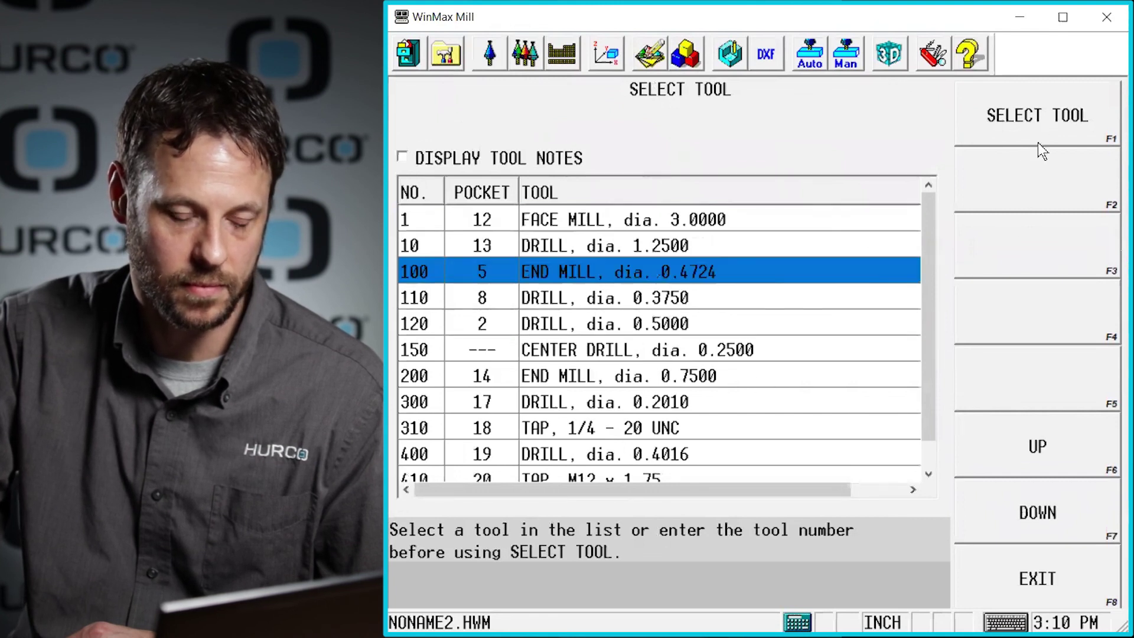
left_click(1037, 135)
left_click(1041, 447)
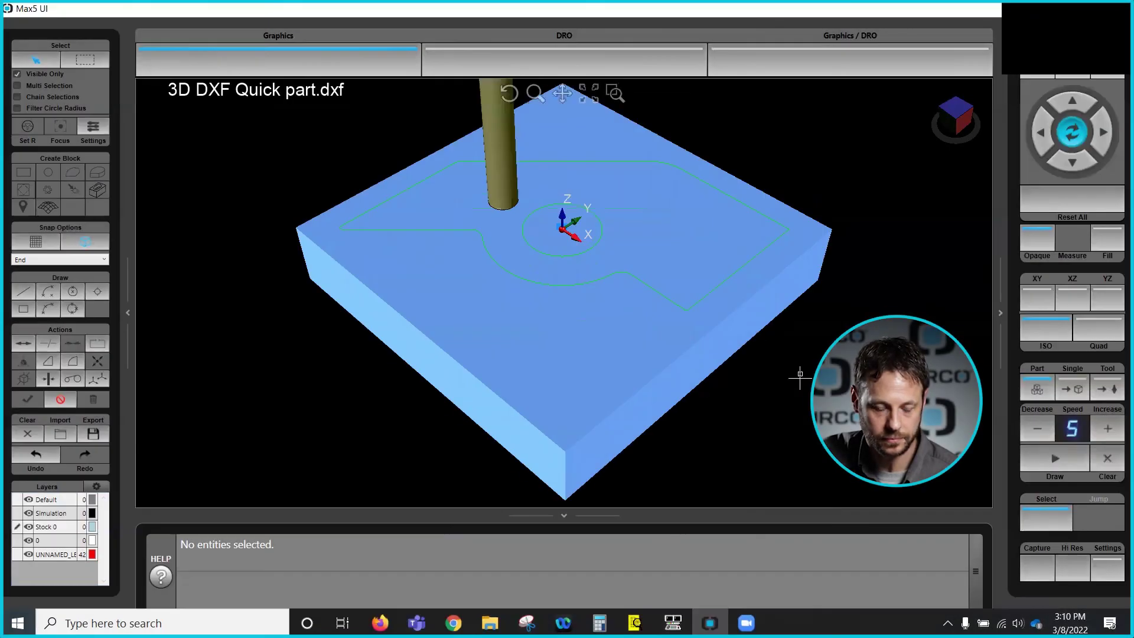
left_click_drag(539, 322, 611, 312)
left_click_drag(435, 241, 640, 223)
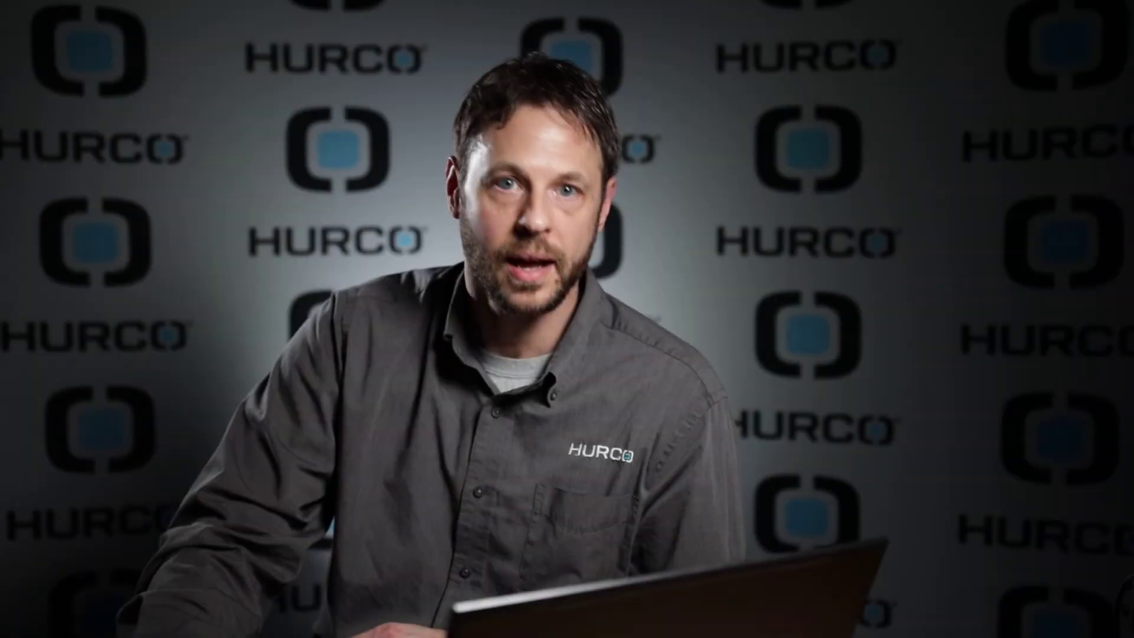